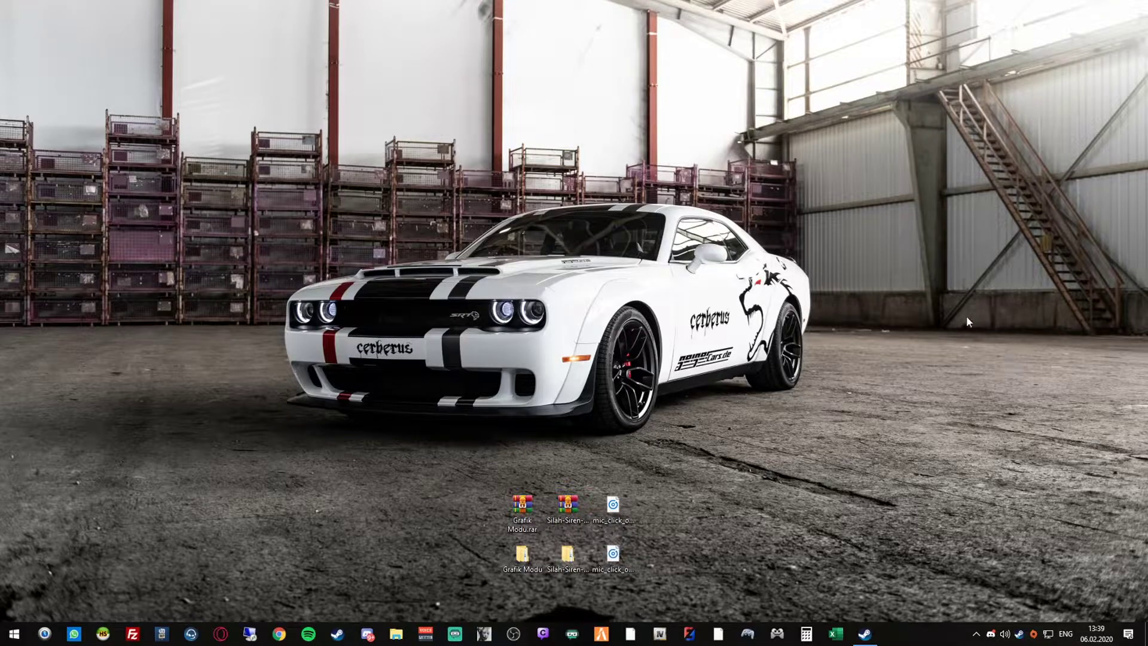
Open the Optional Add-Ons folder inside the nested Grafik Modu folder on the desktop.
drag(526, 451, 722, 565)
click(480, 459)
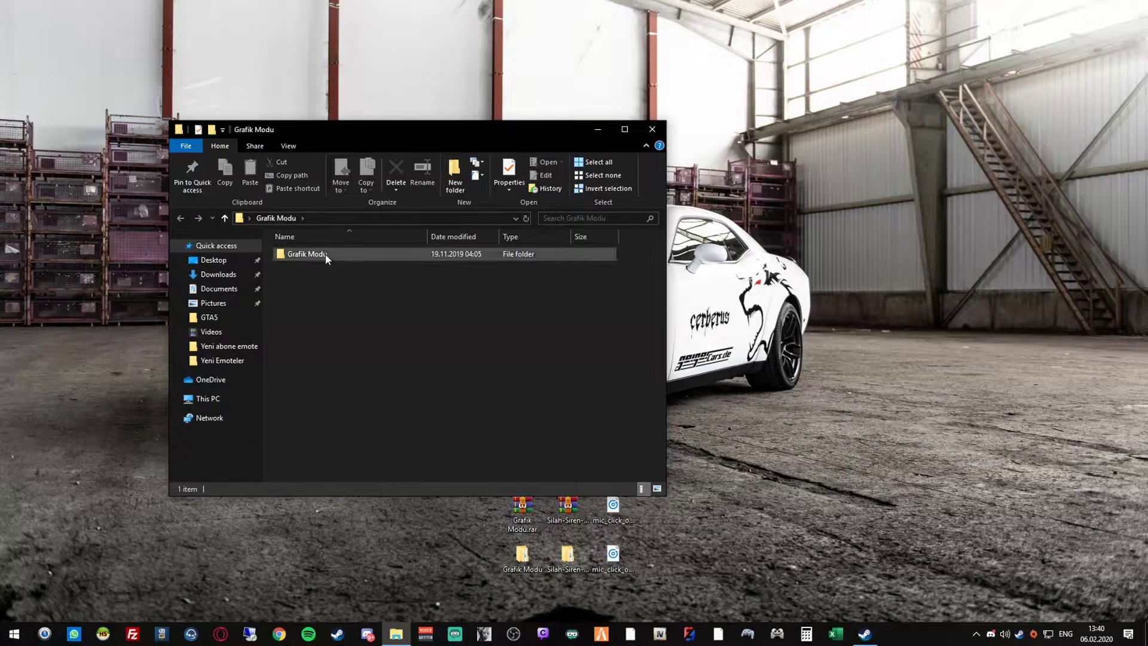
double_click(330, 260)
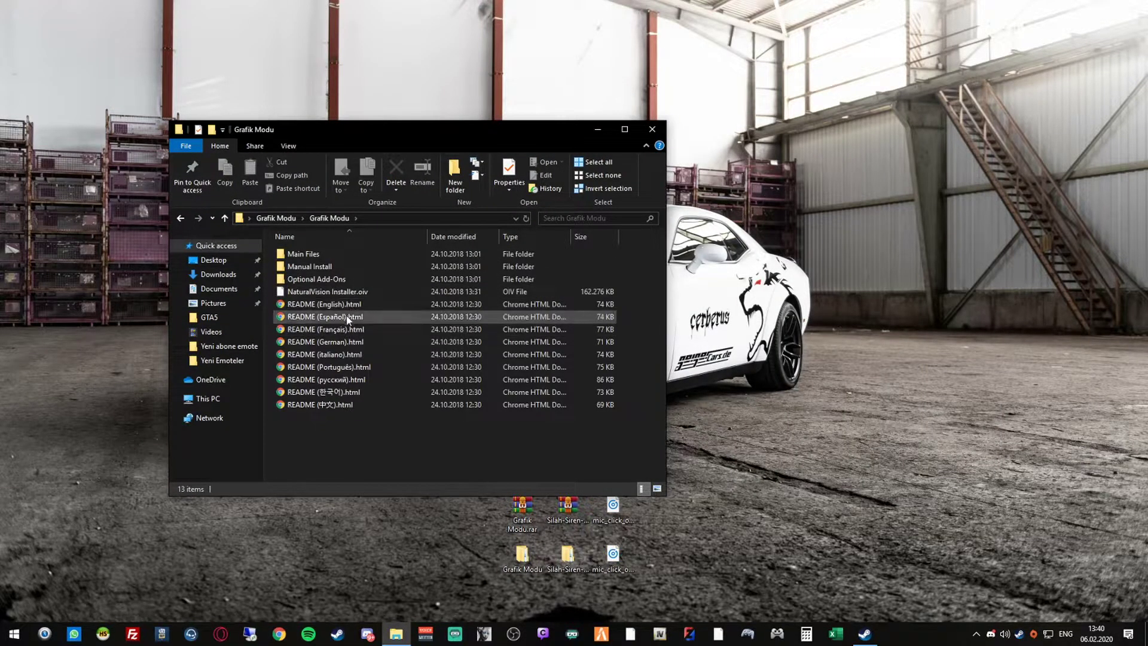
drag(385, 131, 412, 94)
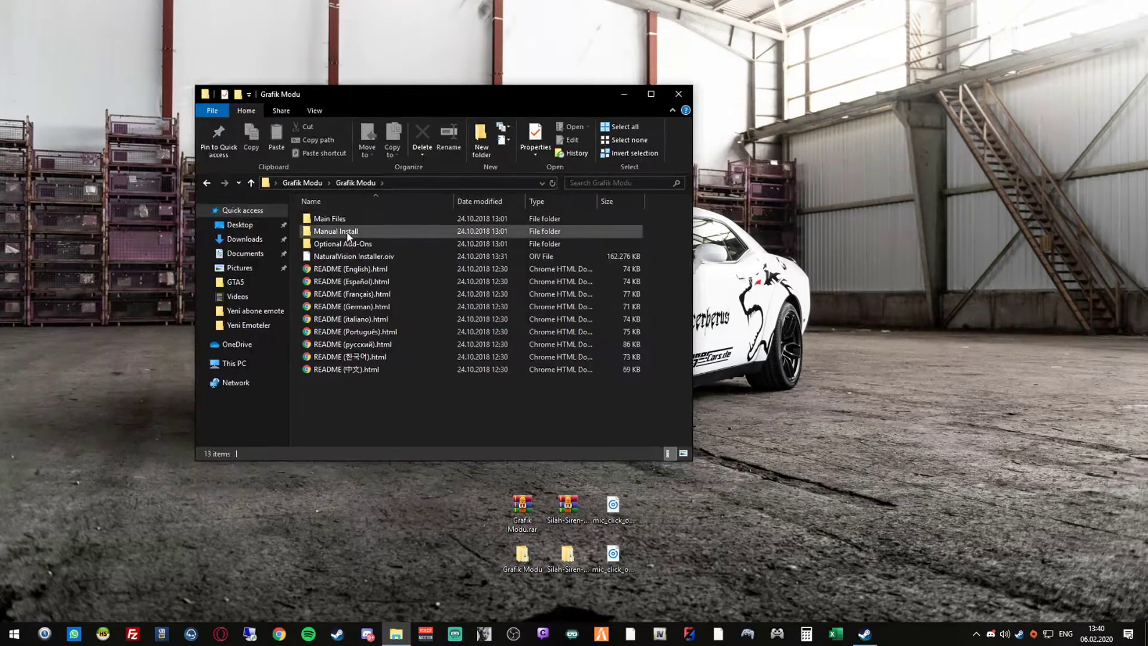
double_click(354, 245)
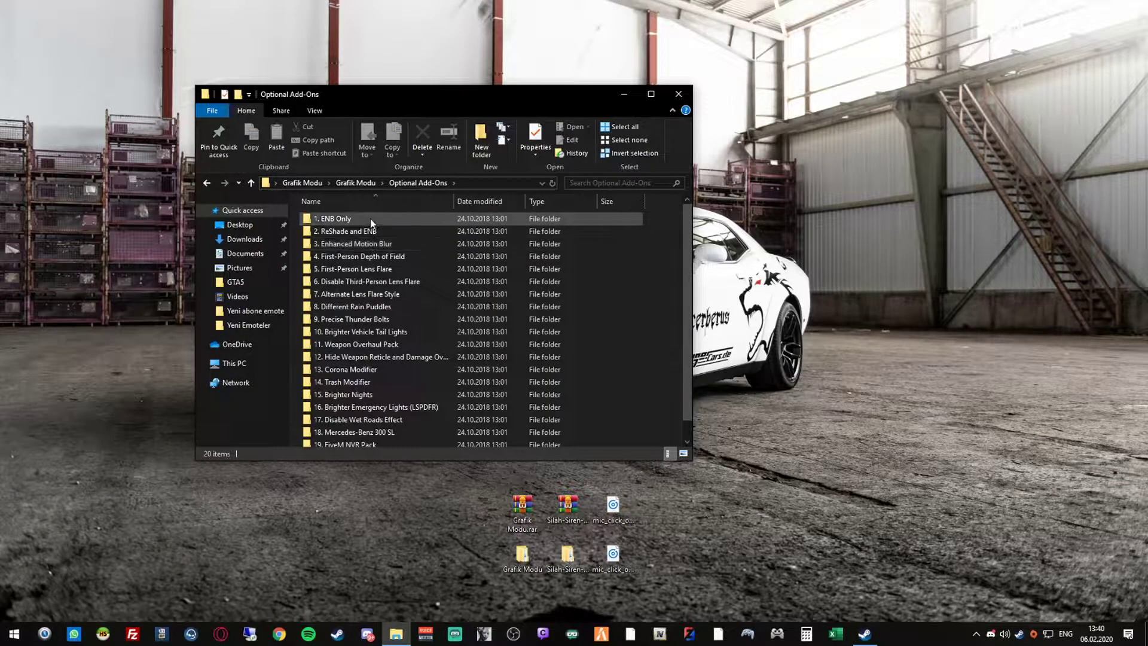
Examine the Ultra Preset (FPS Loss) files of the 1. ENB Only add-on and return to Optional Add-Ons.
double_click(387, 221)
double_click(376, 233)
double_click(382, 218)
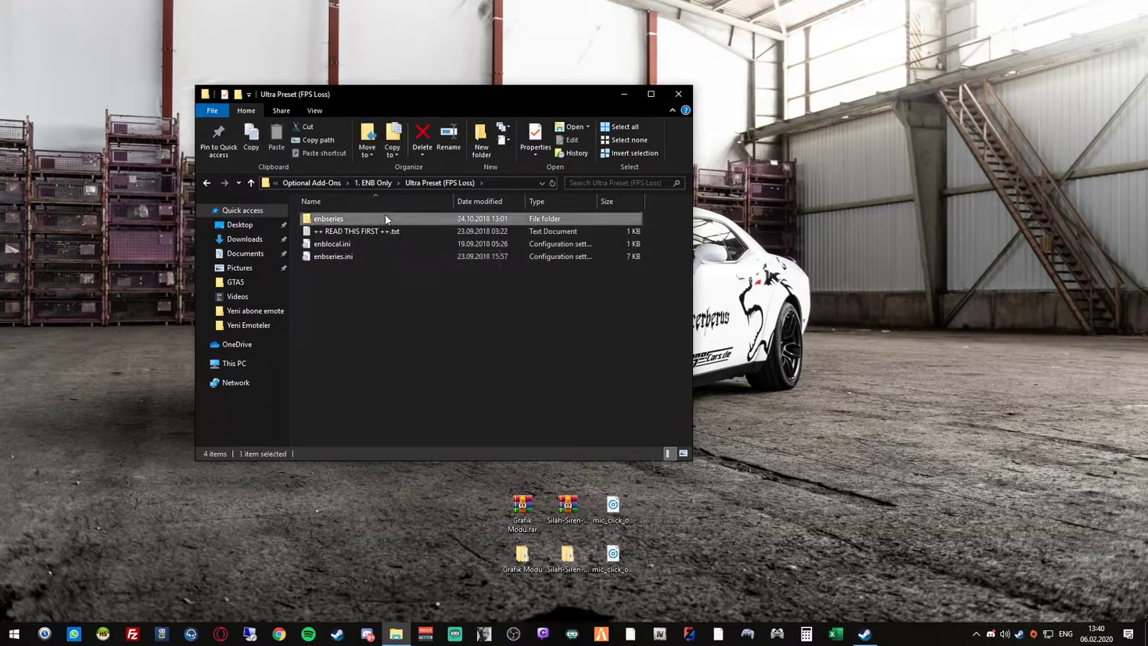
click(207, 184)
click(206, 184)
click(206, 184)
Examine the Ultra Preset (FPS Loss) folder of the 2. ReShade and ENB add-on and return to Optional Add-Ons.
click(377, 233)
double_click(377, 233)
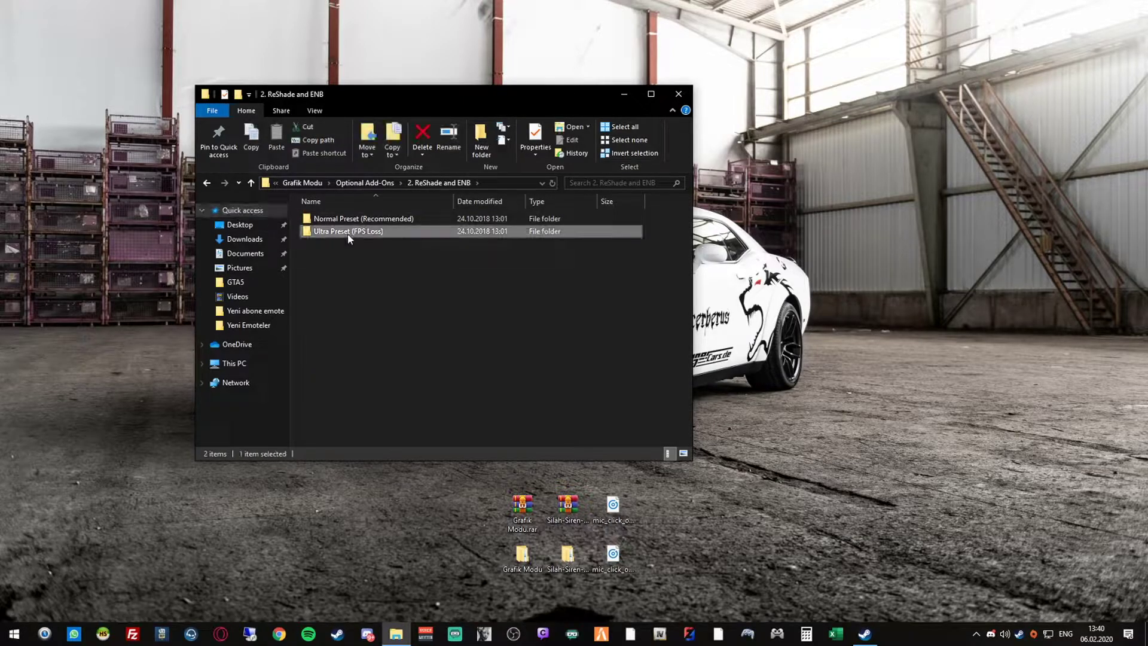
double_click(350, 231)
key(alt+Left)
key(alt+Left)
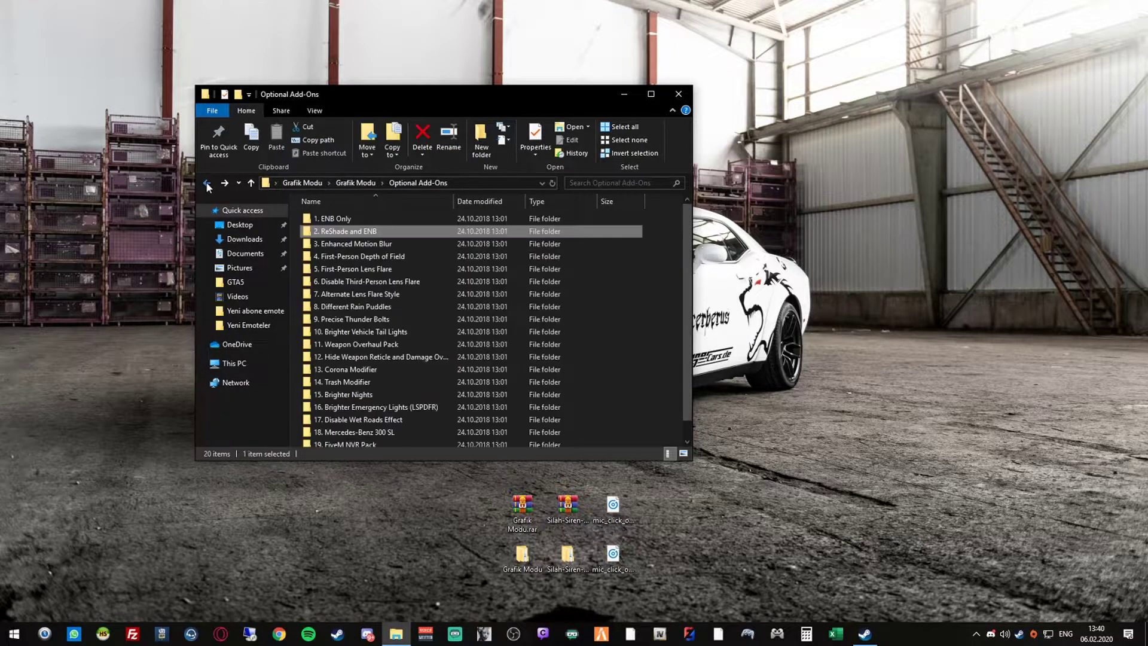
View Comparison.jpg in the 3. Enhanced Motion Blur add-on, close the picture and return to Optional Add-Ons.
double_click(352, 245)
double_click(375, 257)
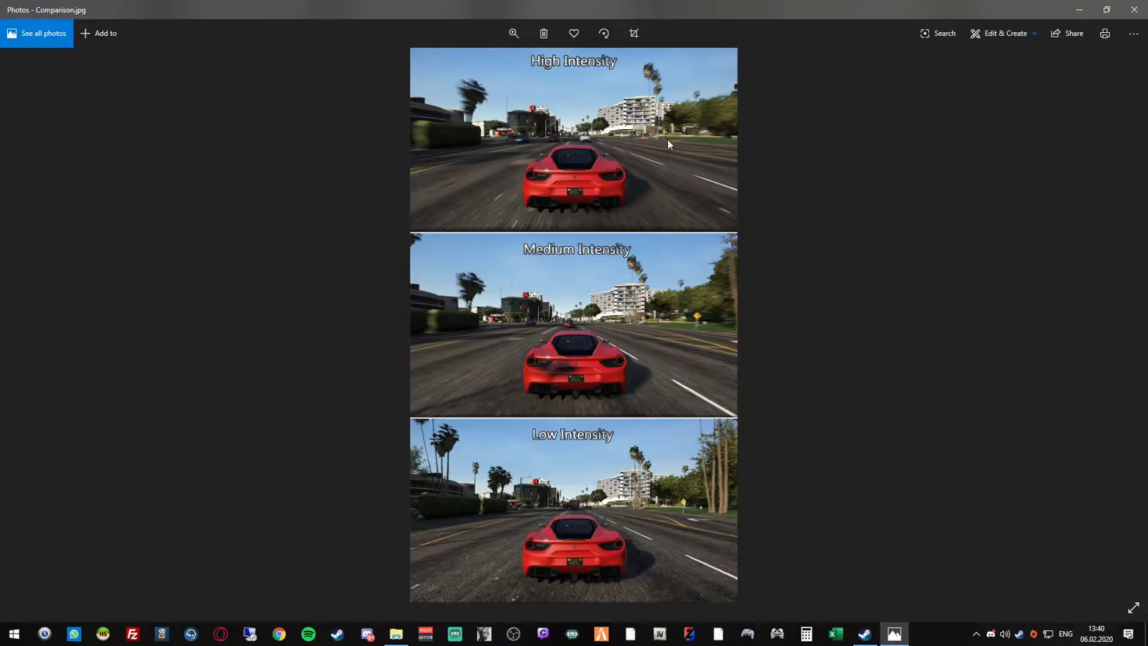
click(1134, 9)
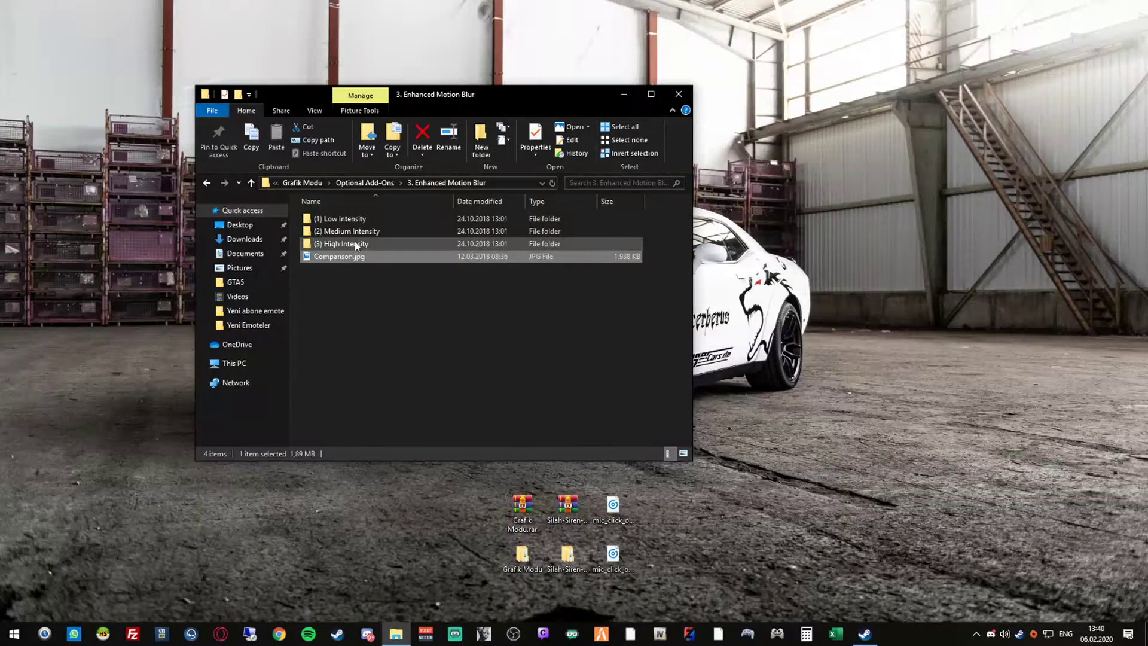
click(206, 182)
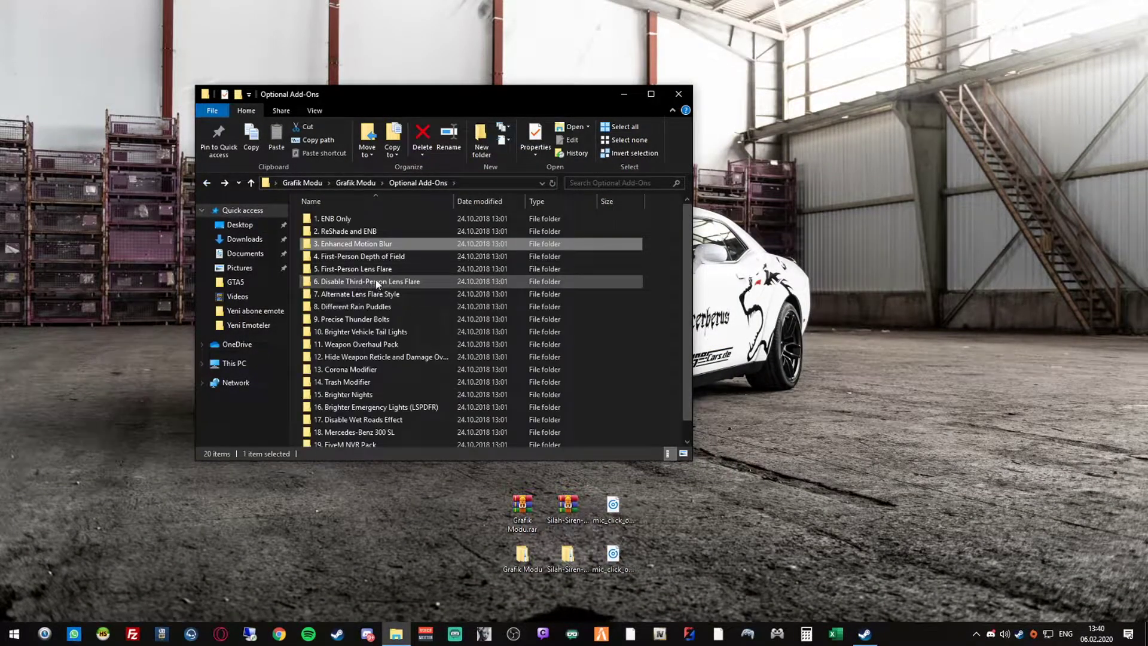
View Comparison.jpg in 4. First-Person Depth of Field, close it and open NEAR - Depth of Field's (1) 1080p or 1440p Resolution folder.
double_click(427, 255)
double_click(385, 245)
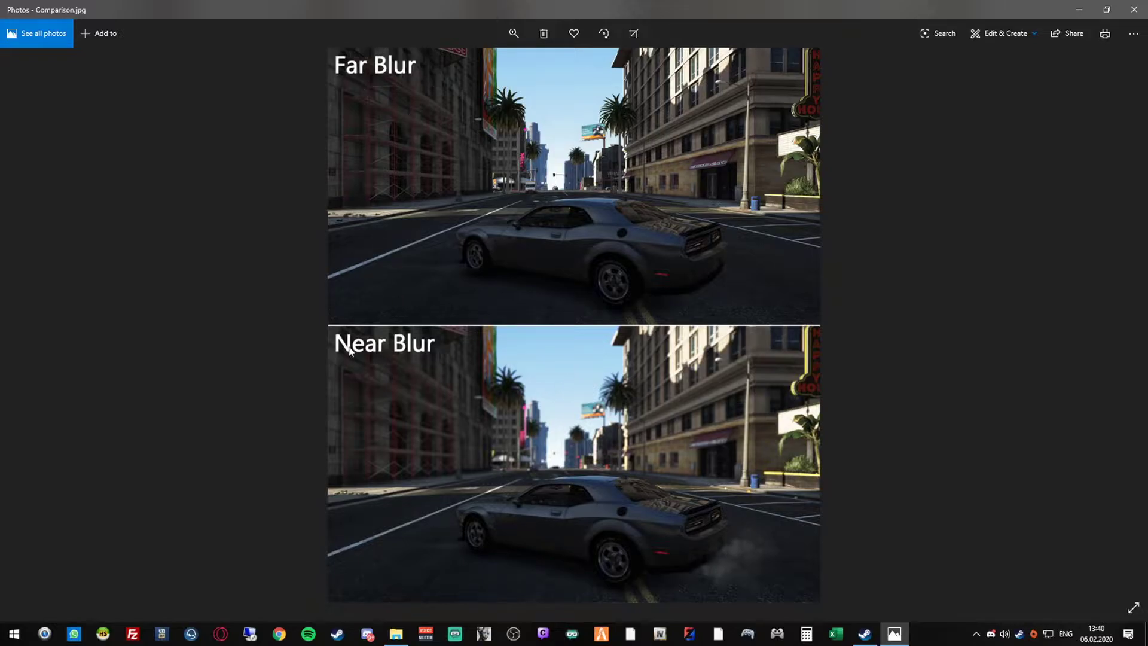
click(1134, 9)
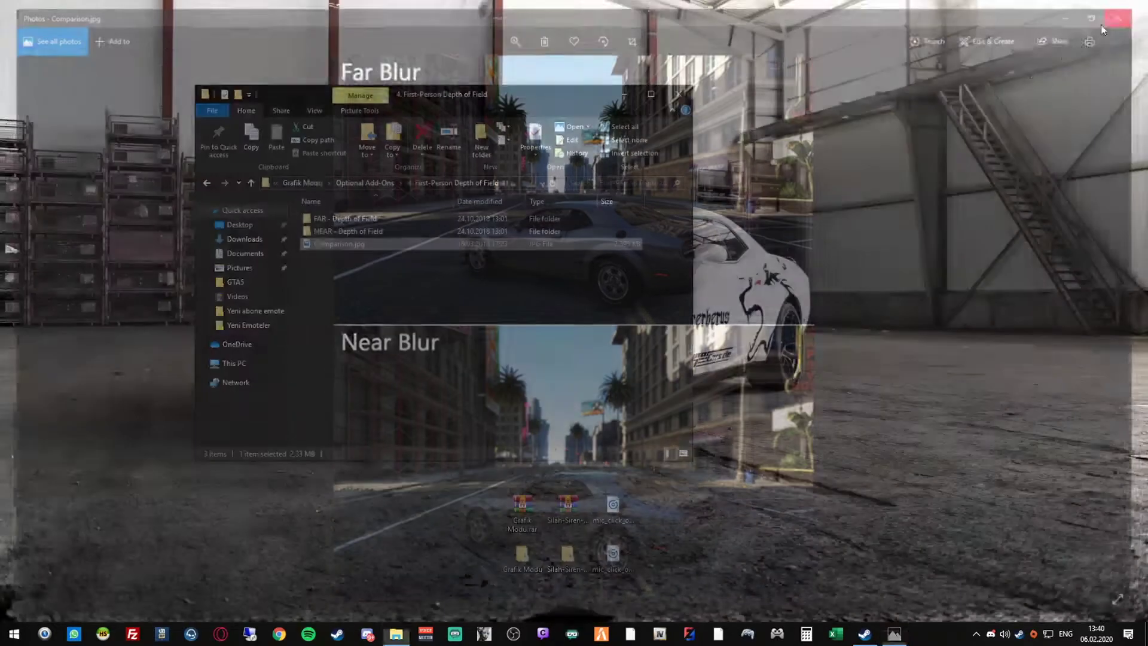
double_click(369, 230)
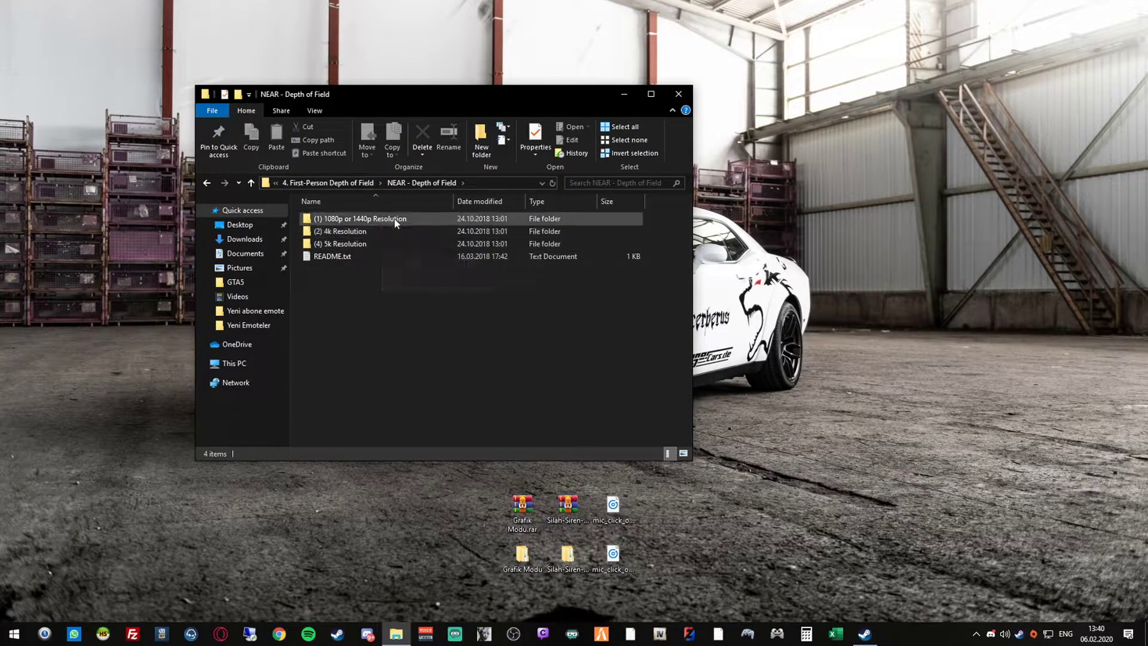
double_click(418, 218)
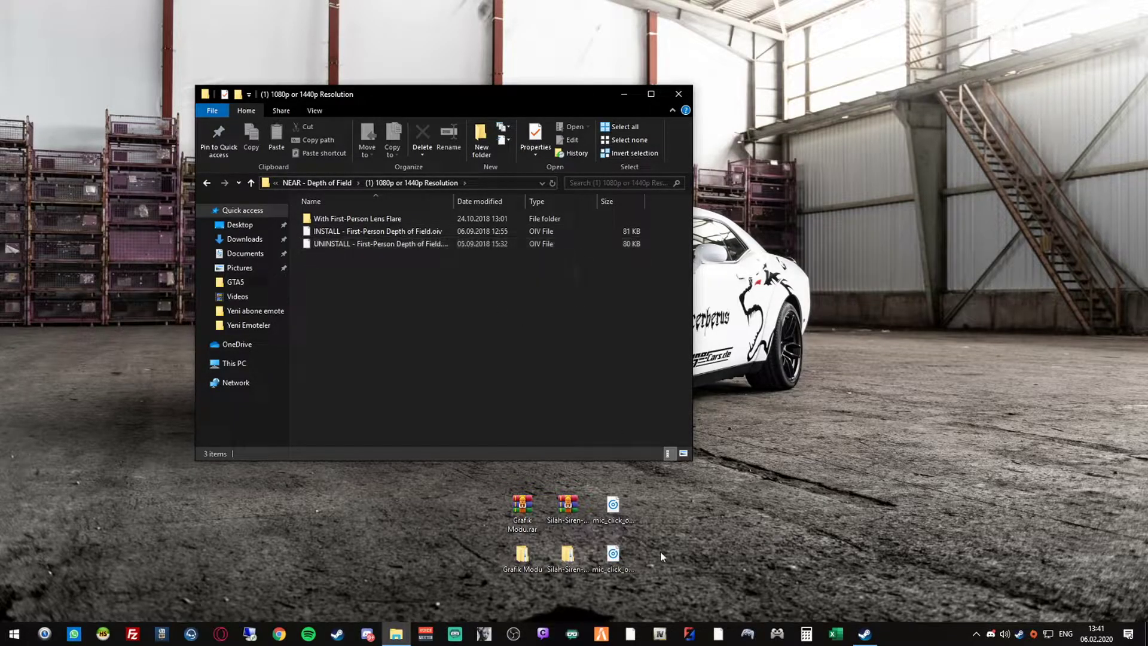
Launch OpenIV for the Windows version of Grand Theft Auto V and arrange its window beside the add-on folder window.
click(660, 632)
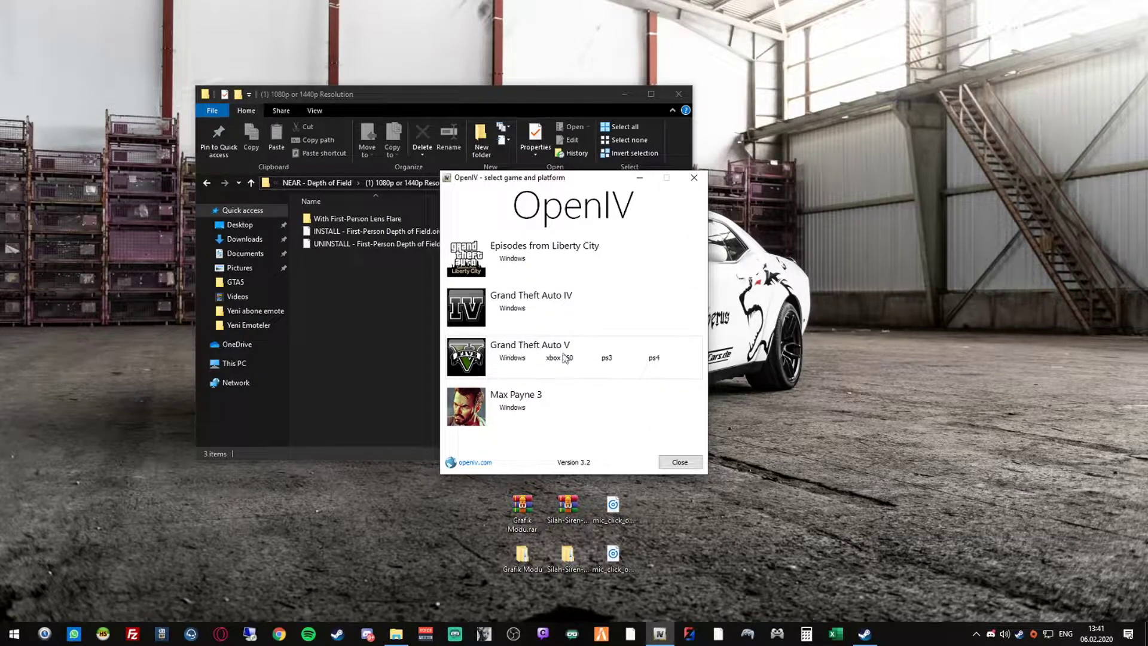
click(511, 358)
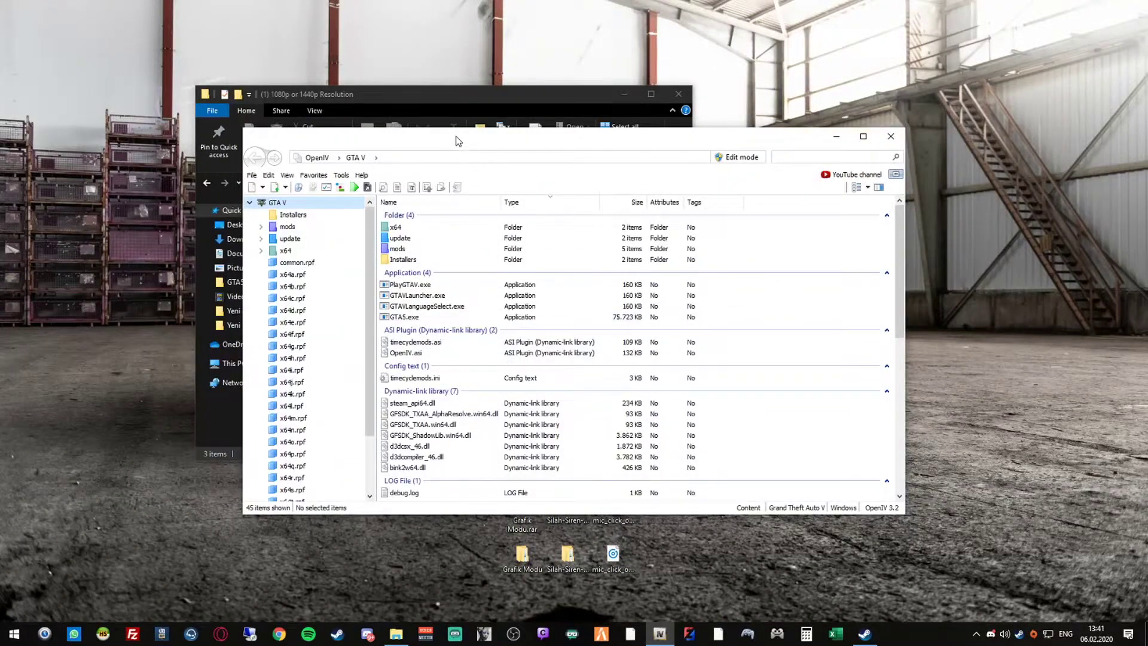
drag(457, 141, 616, 232)
drag(425, 104, 337, 86)
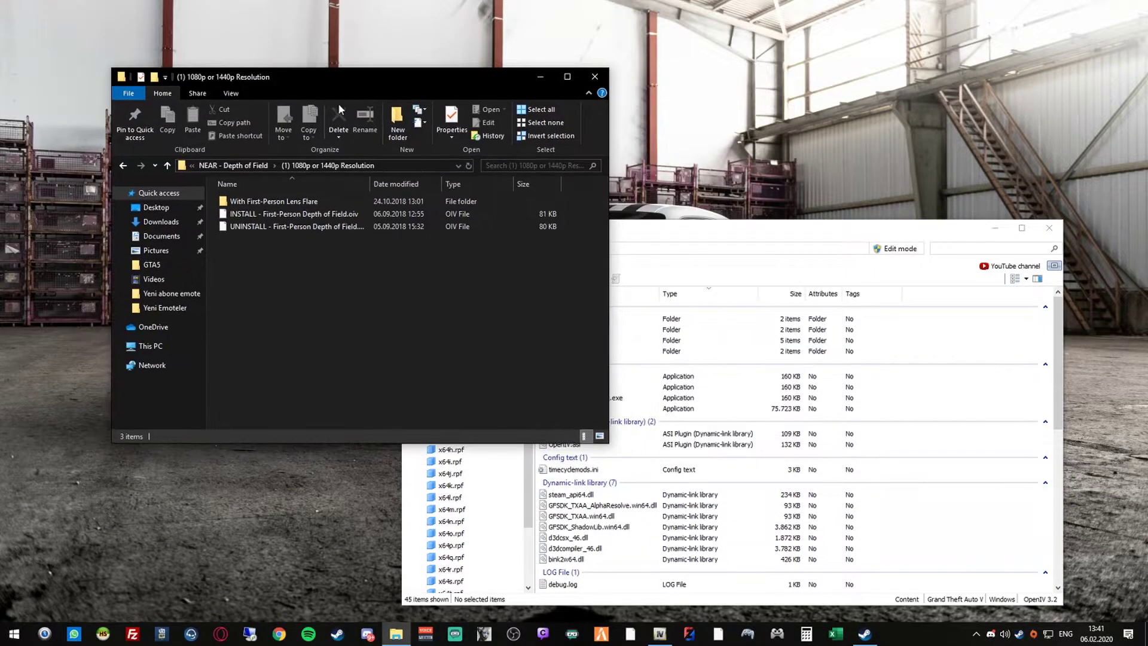
Load INSTALL - First-Person Depth of Field.oiv from the (1) 1080p or 1440p Resolution folder into OpenIV's package installer.
click(251, 166)
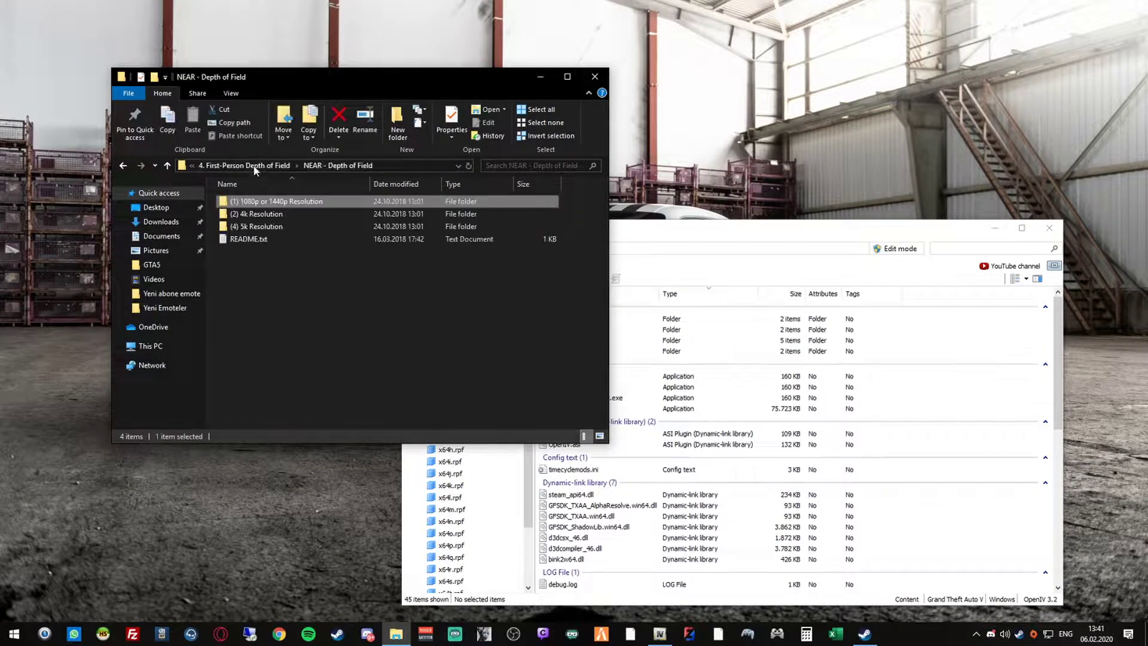
double_click(278, 203)
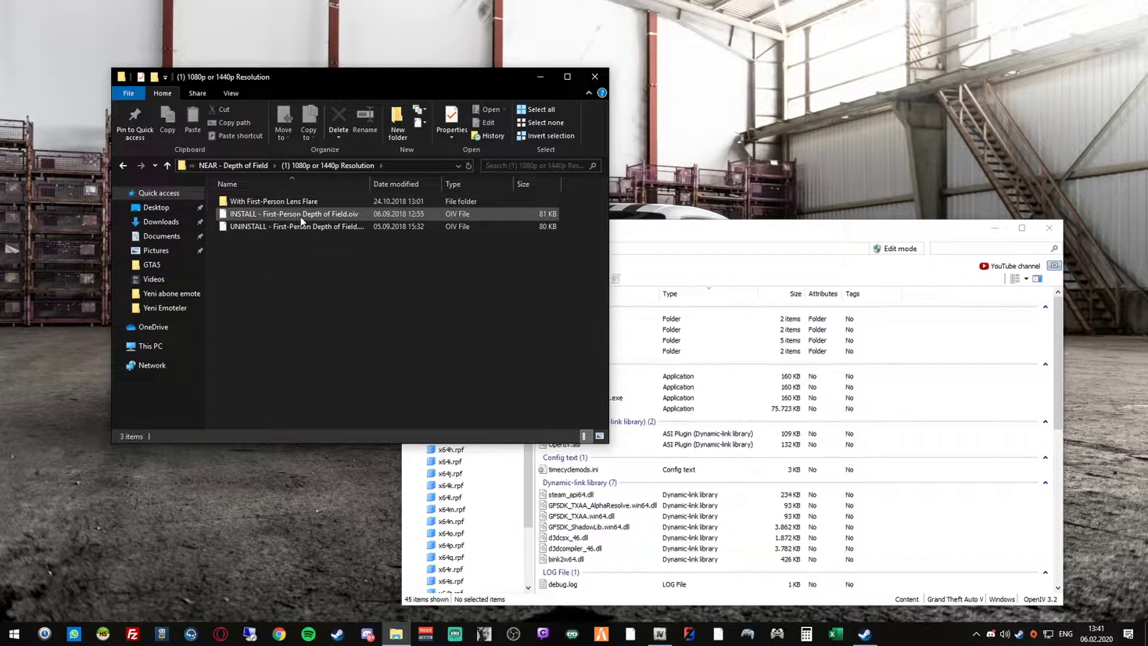
drag(341, 213, 648, 322)
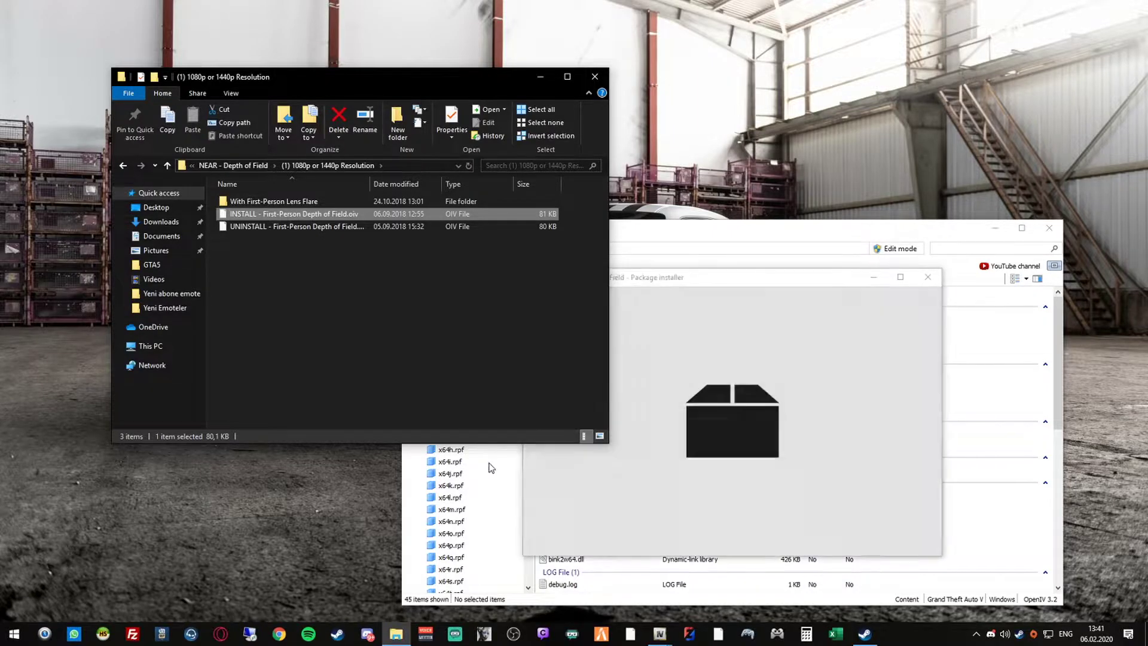
drag(696, 270, 777, 200)
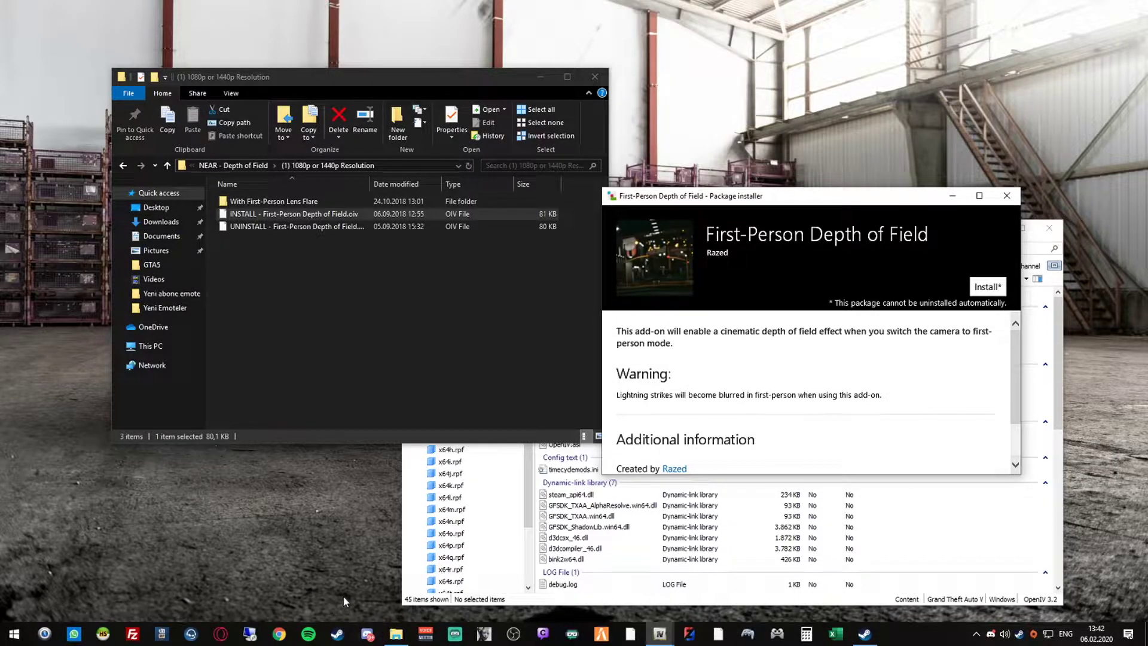
Switch to Steam, view the local files options in Grand Theft Auto V's properties, then close them and minimize Steam.
click(869, 635)
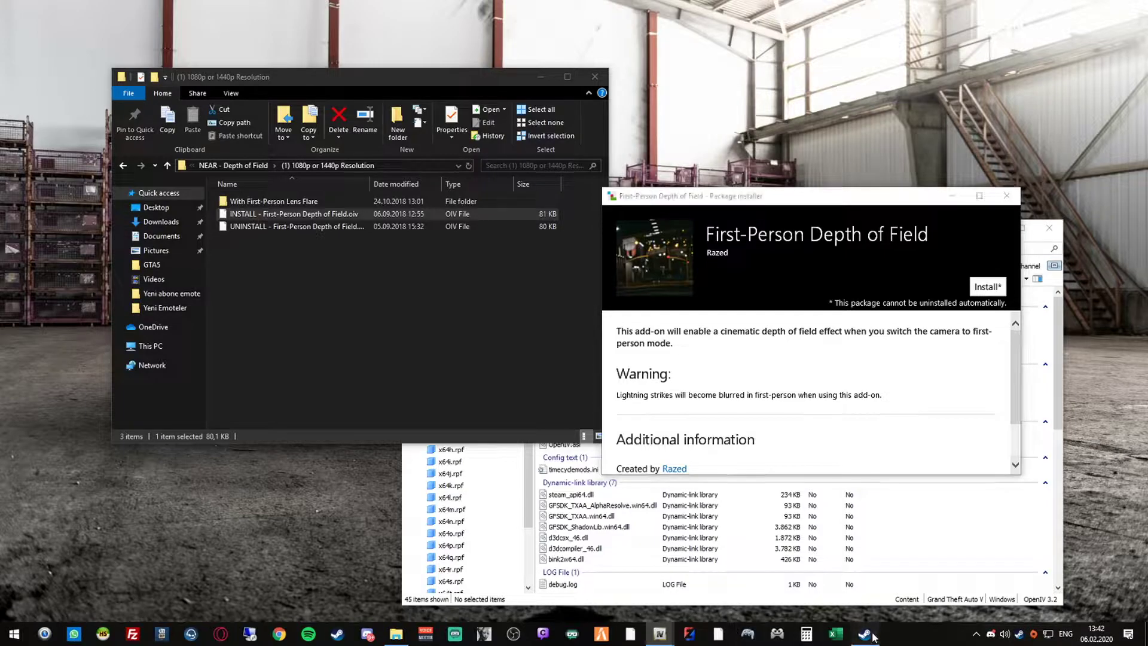
right_click(329, 203)
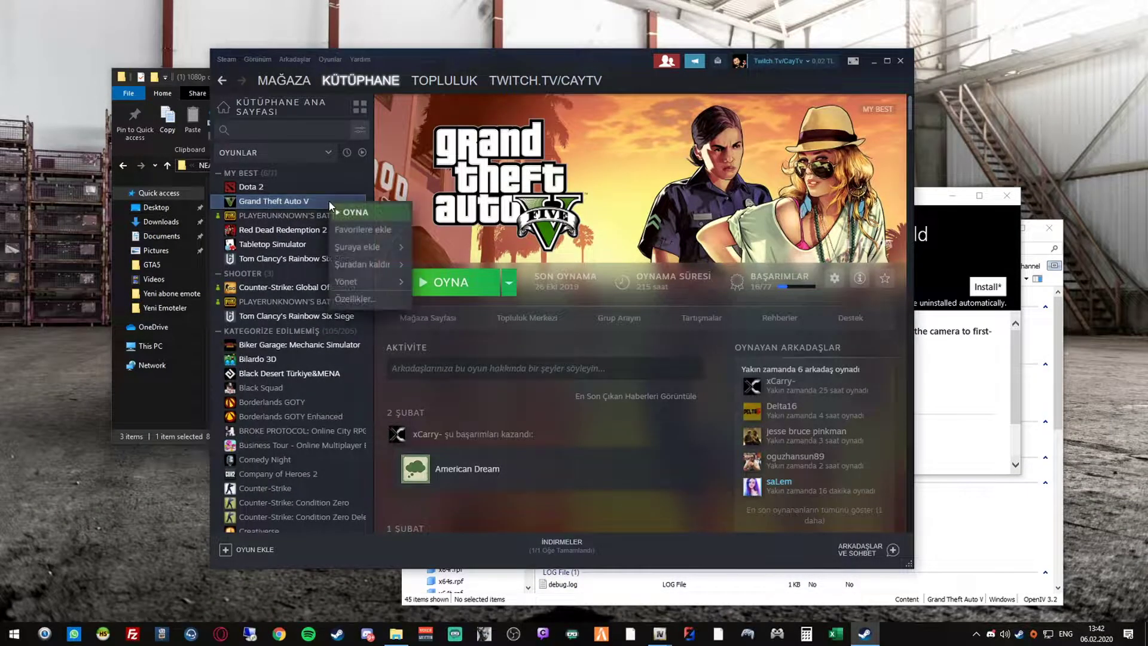
mouse_move(364, 278)
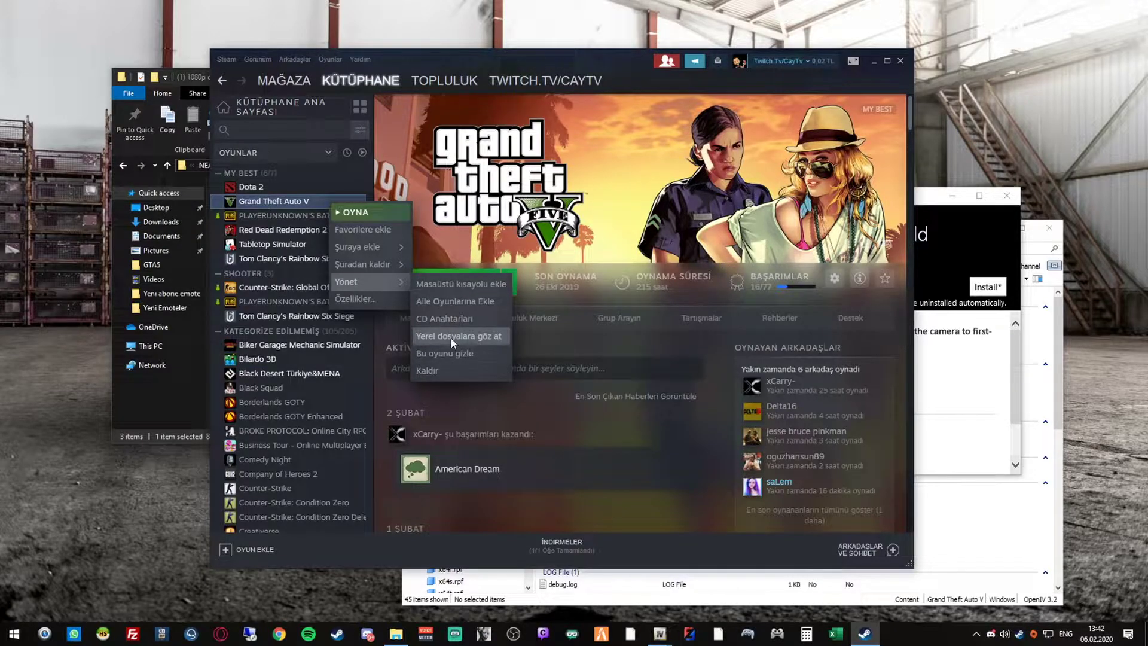
click(409, 299)
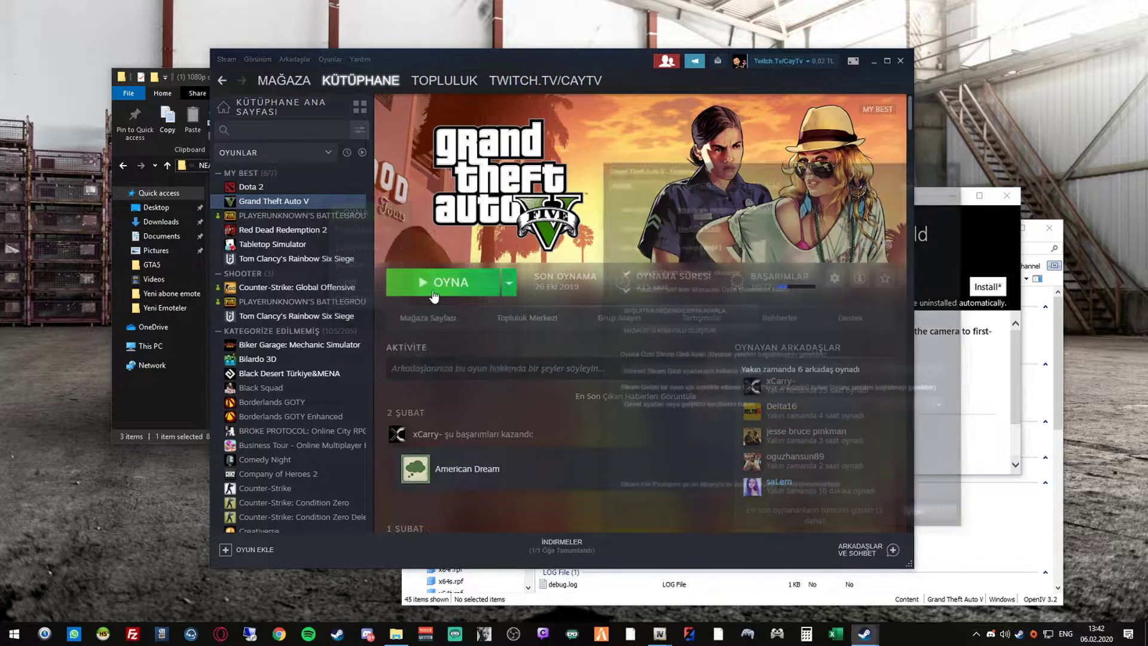
click(744, 180)
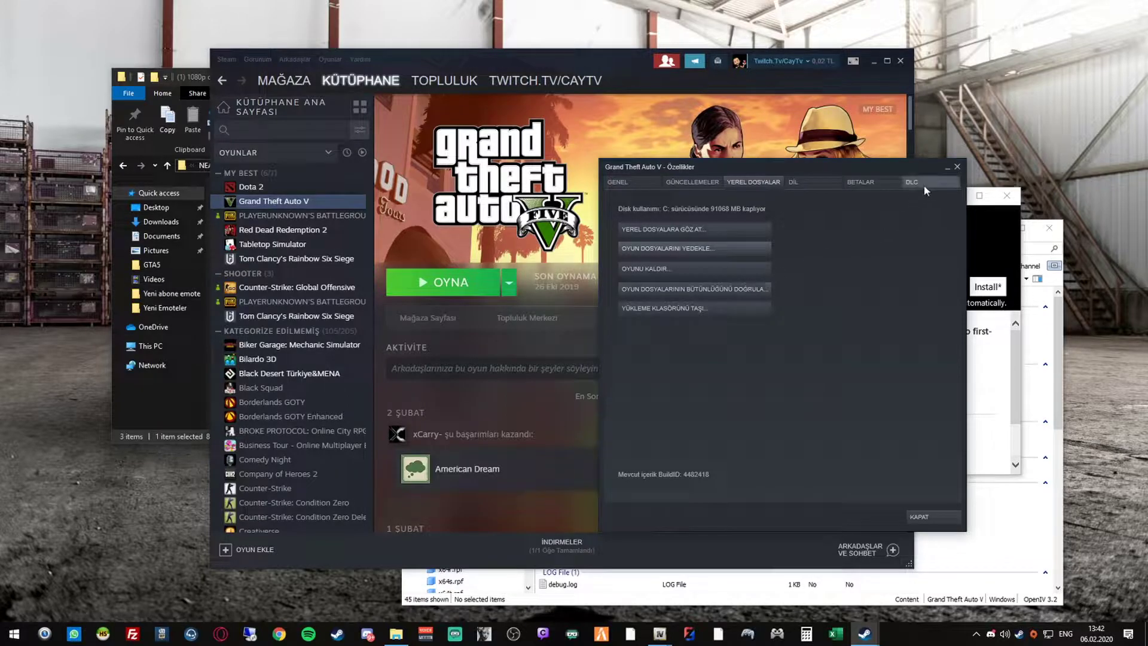
click(956, 168)
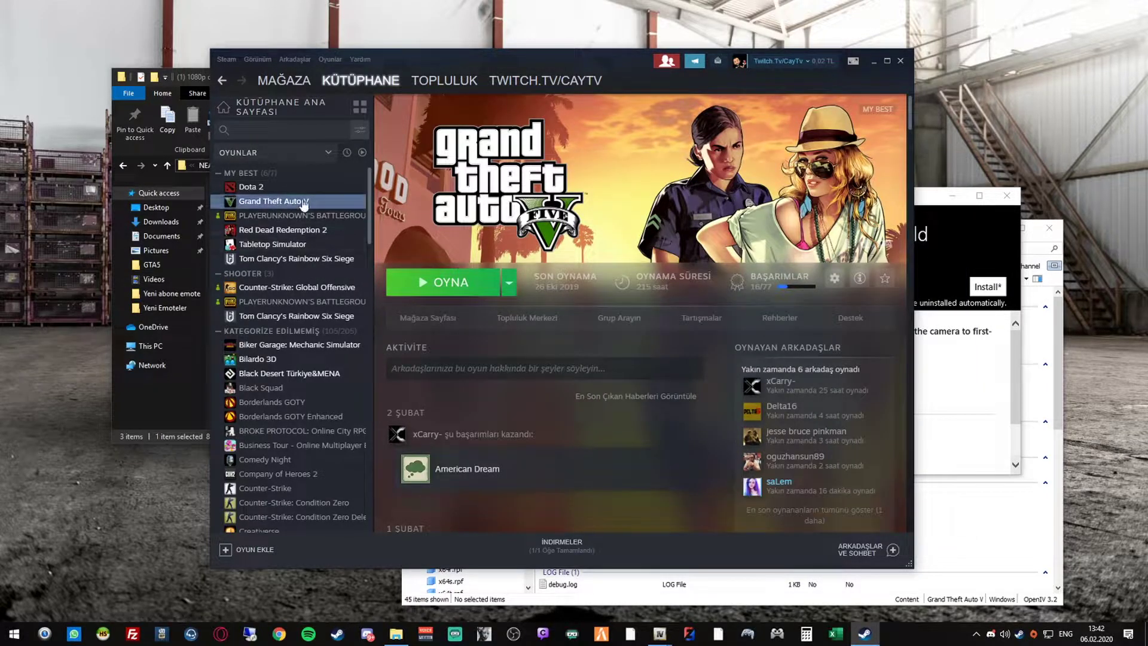
click(874, 62)
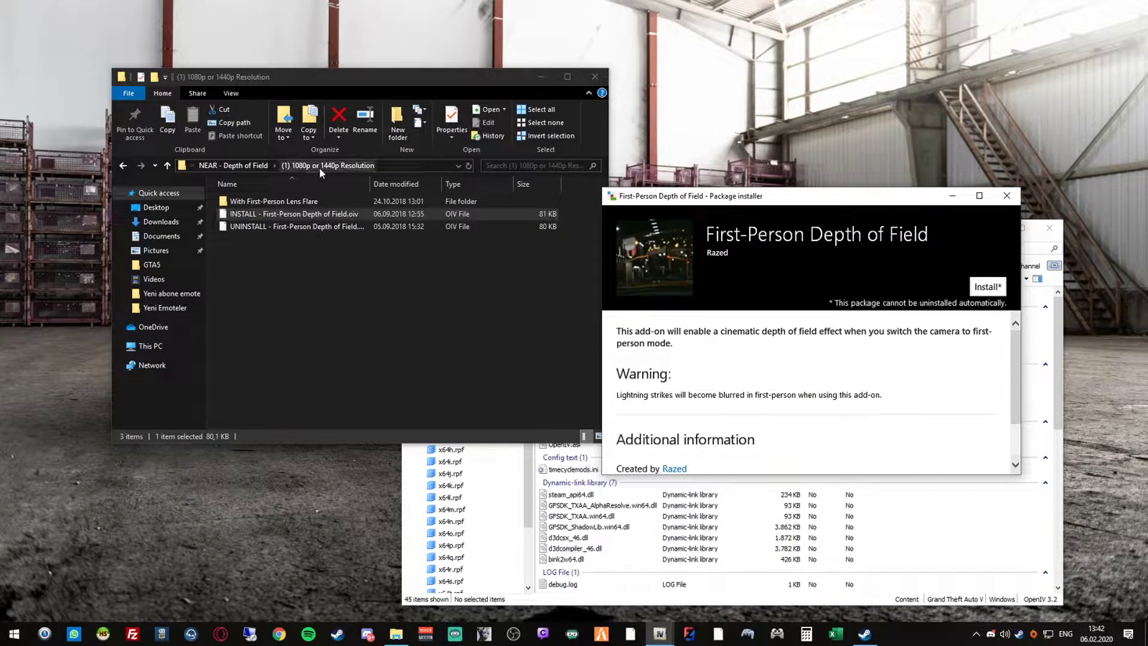
Close the First-Person Depth of Field package installer without installing and rearrange the OpenIV and folder windows.
click(1007, 197)
drag(684, 234, 717, 228)
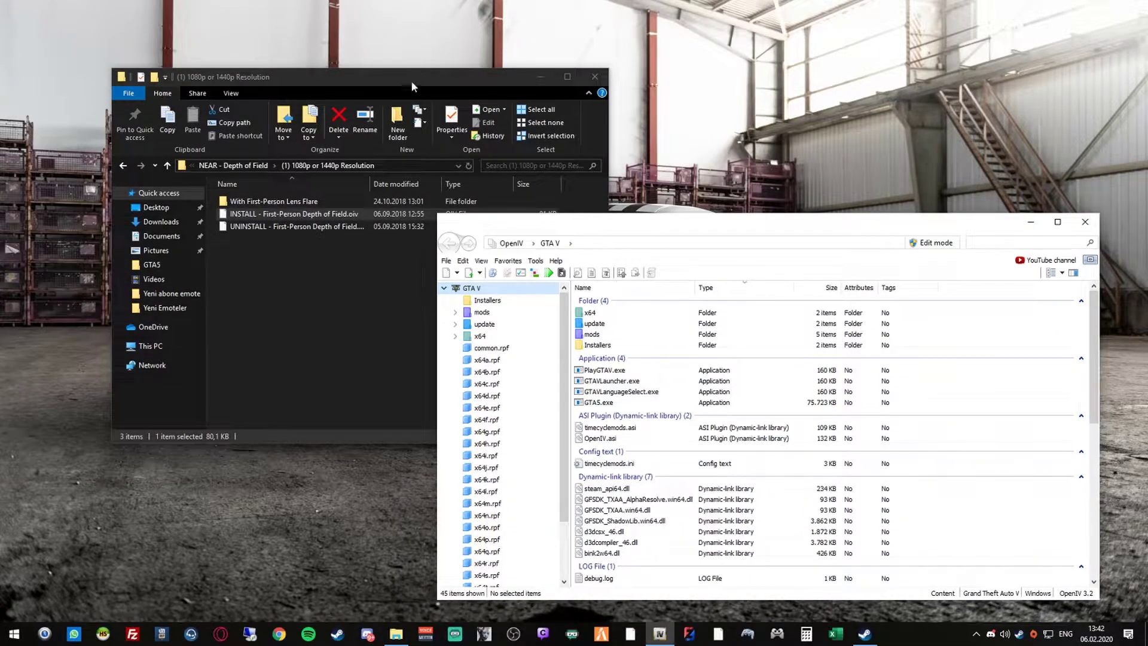
drag(410, 80, 373, 79)
mouse_move(693, 222)
mouse_down()
mouse_move(698, 199)
mouse_move(695, 213)
mouse_up()
Return to Optional Add-Ons and examine the installer files of 5. First-Person Lens Flare and 7. Alternate Lens Flare Style.
click(212, 165)
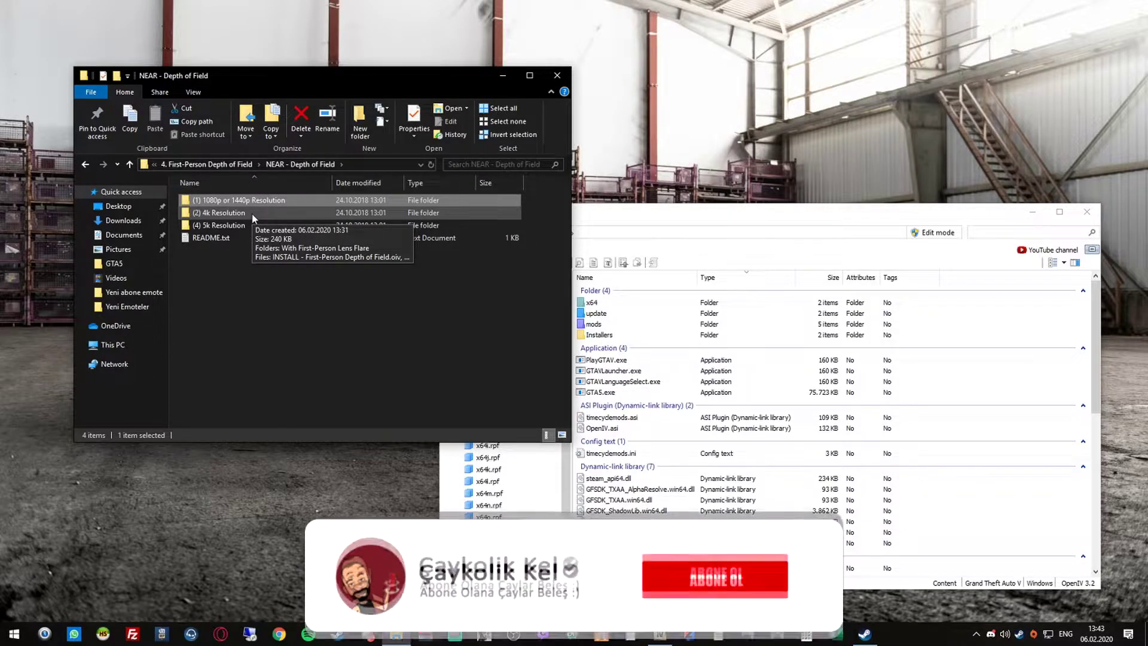
click(235, 165)
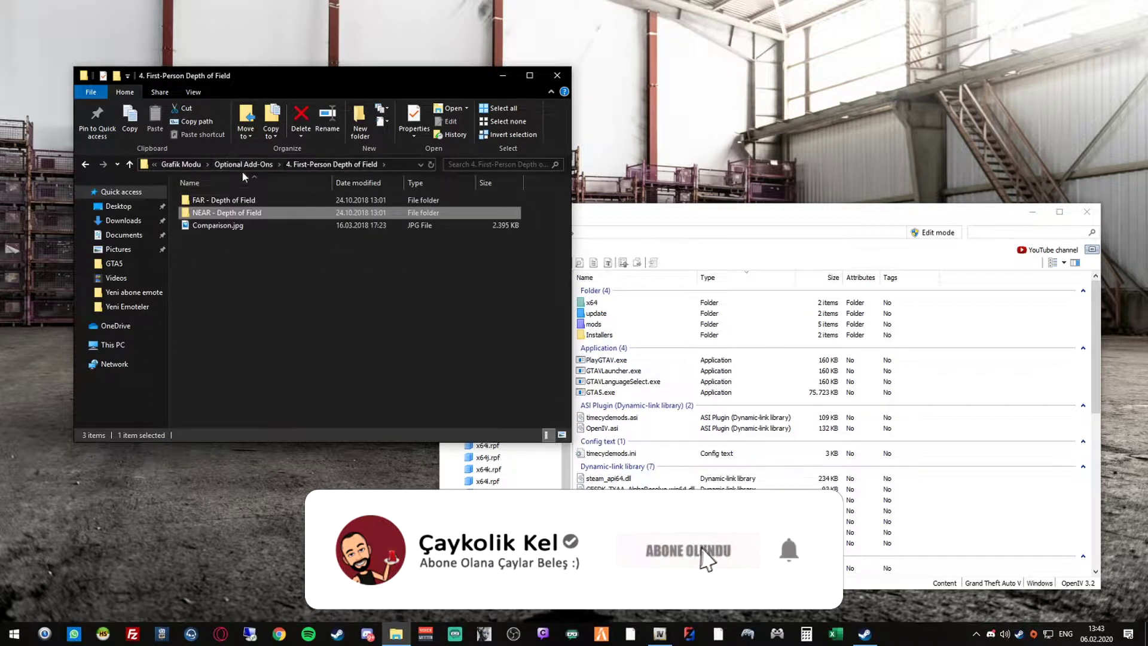
click(250, 163)
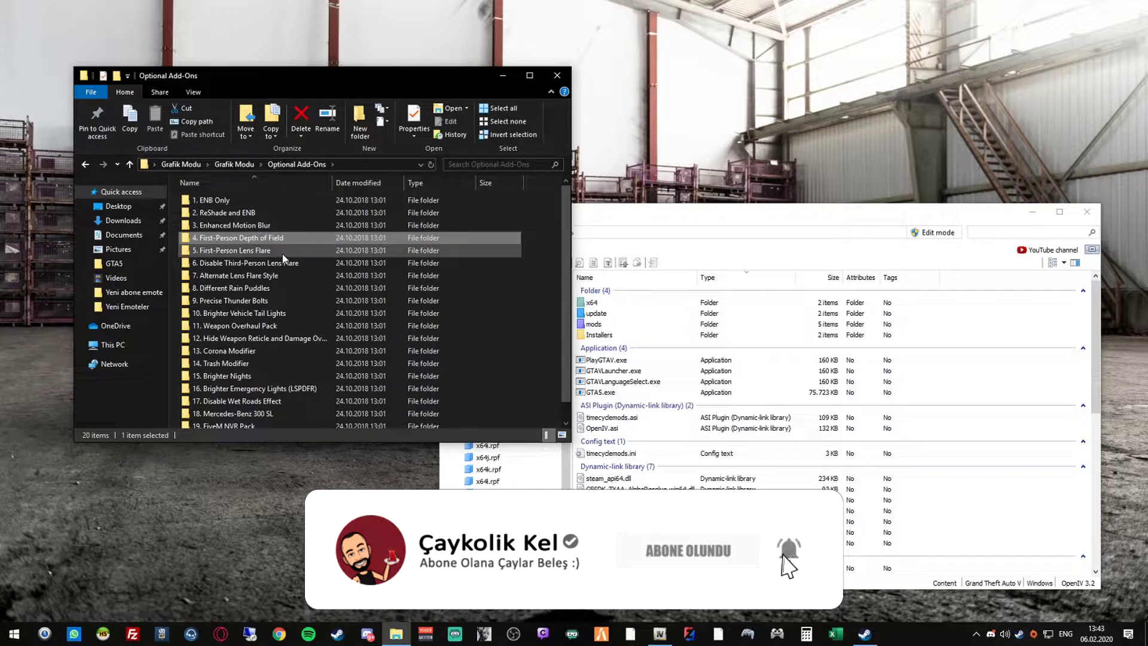
double_click(246, 250)
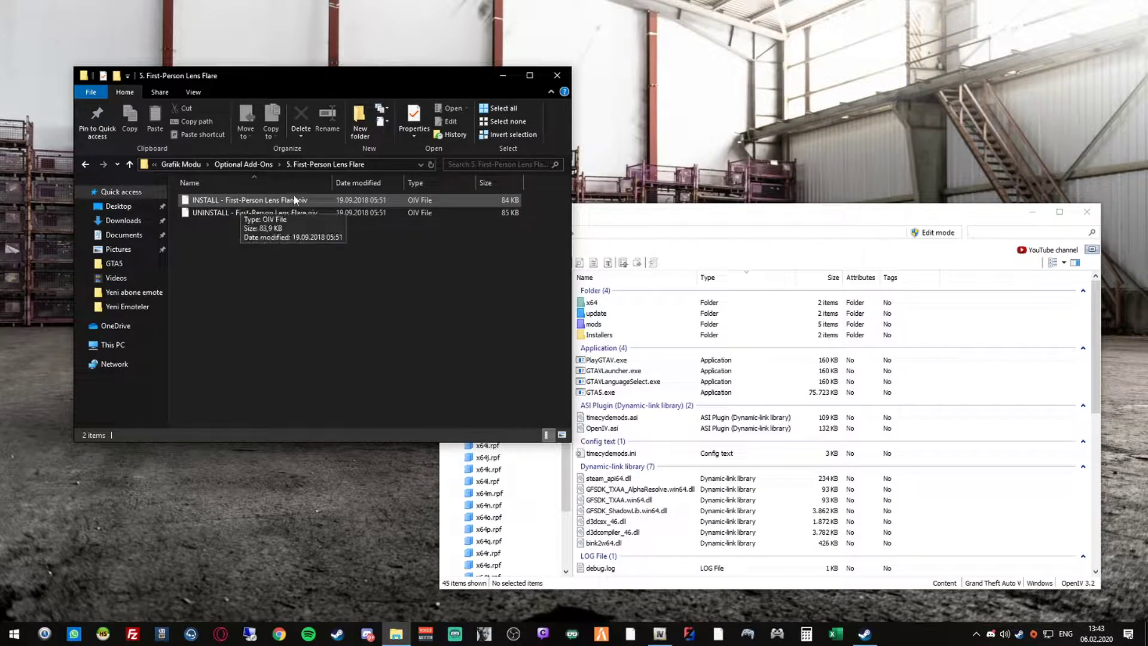
click(243, 164)
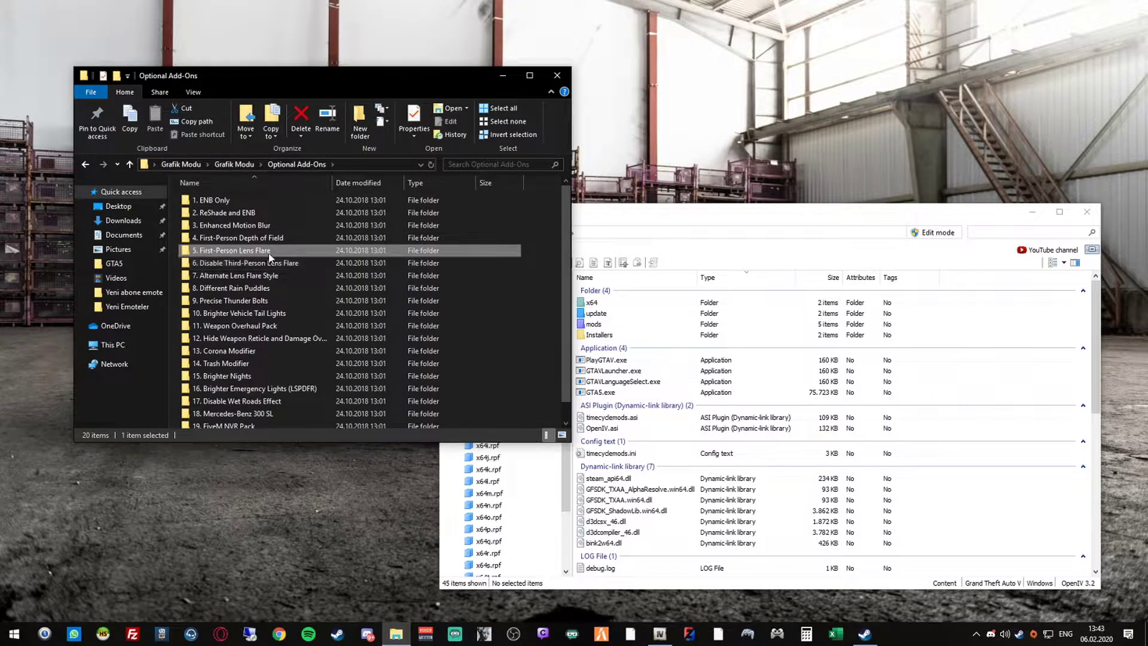
double_click(240, 275)
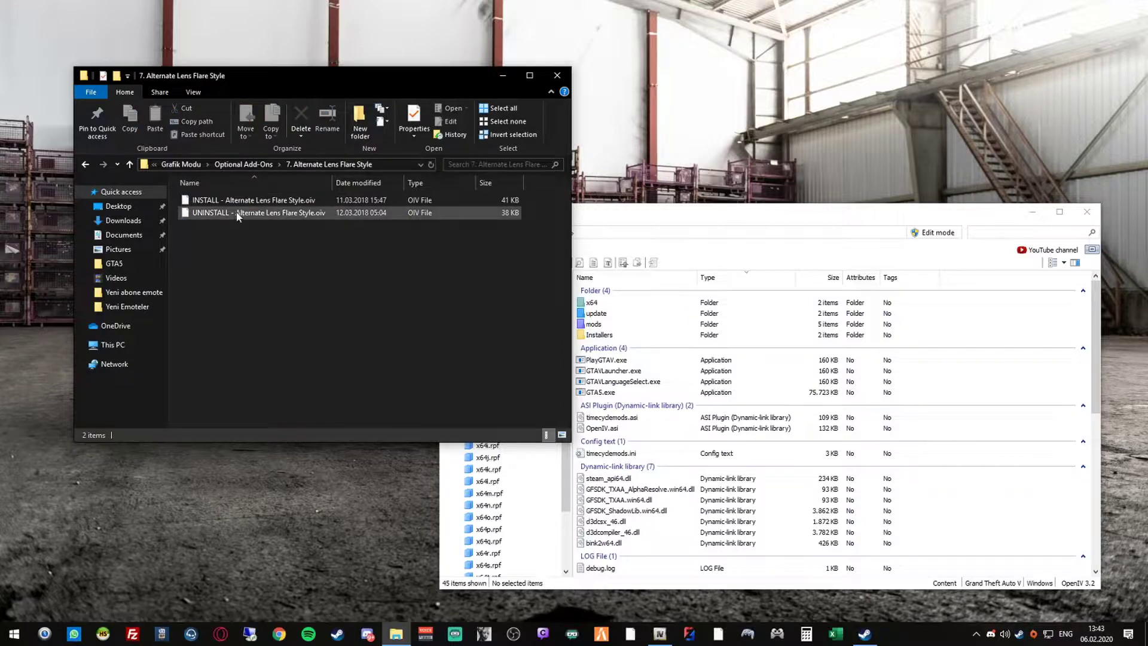
Return to Optional Add-Ons and examine the contents of 10. Brighter Vehicle Tail Lights and 11. Weapon Overhaul Pack.
click(244, 164)
double_click(289, 313)
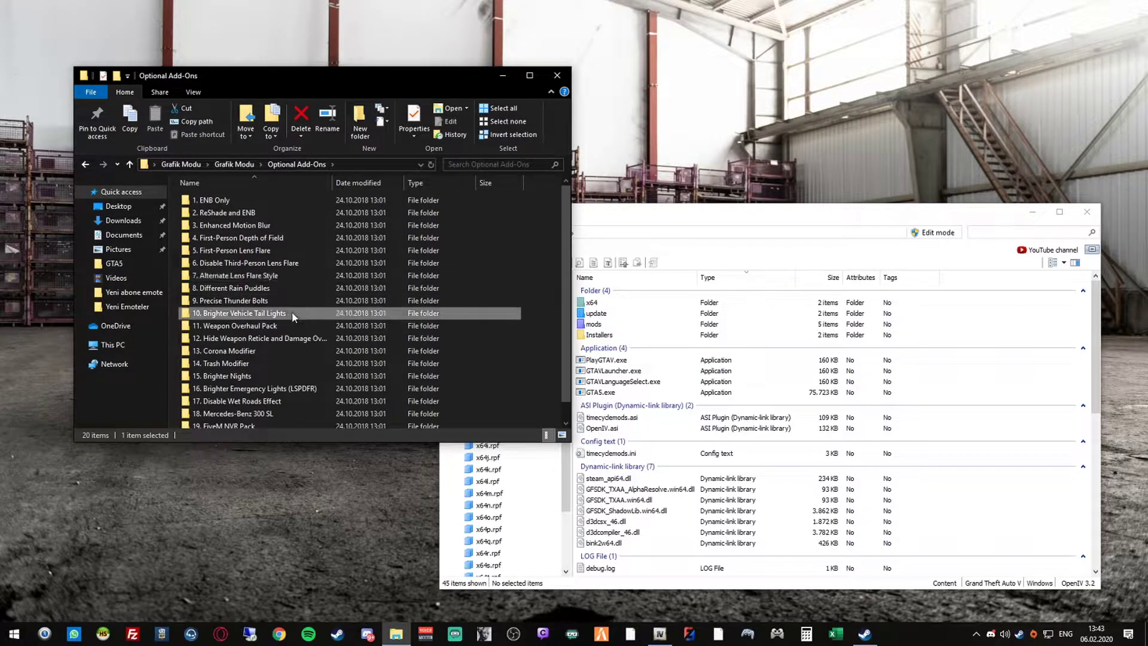
click(243, 164)
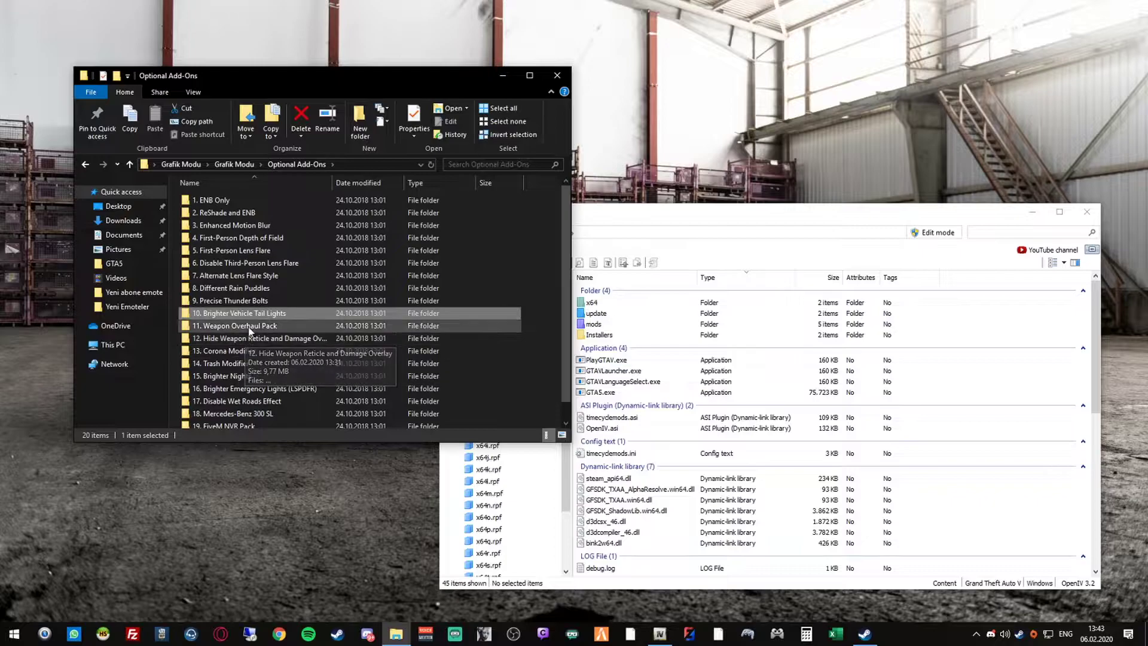
double_click(245, 326)
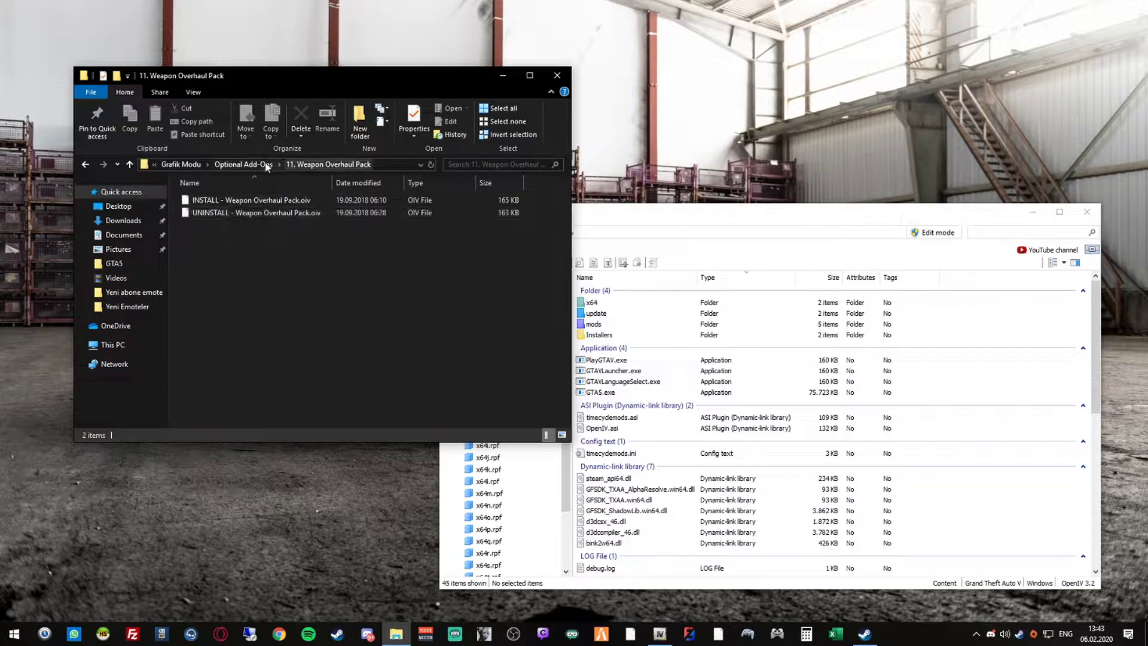
Load the INSTALL .oiv file from 12. Hide Weapon Reticle and Damage Overlay into OpenIV's package installer.
click(245, 164)
double_click(290, 340)
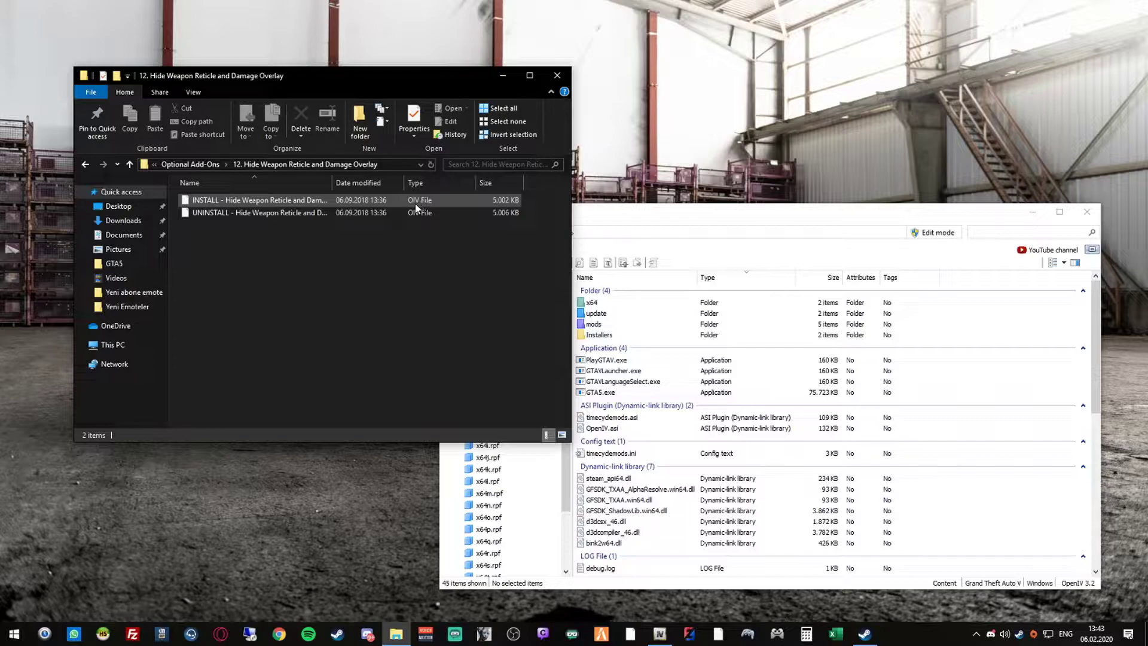
drag(661, 213, 680, 171)
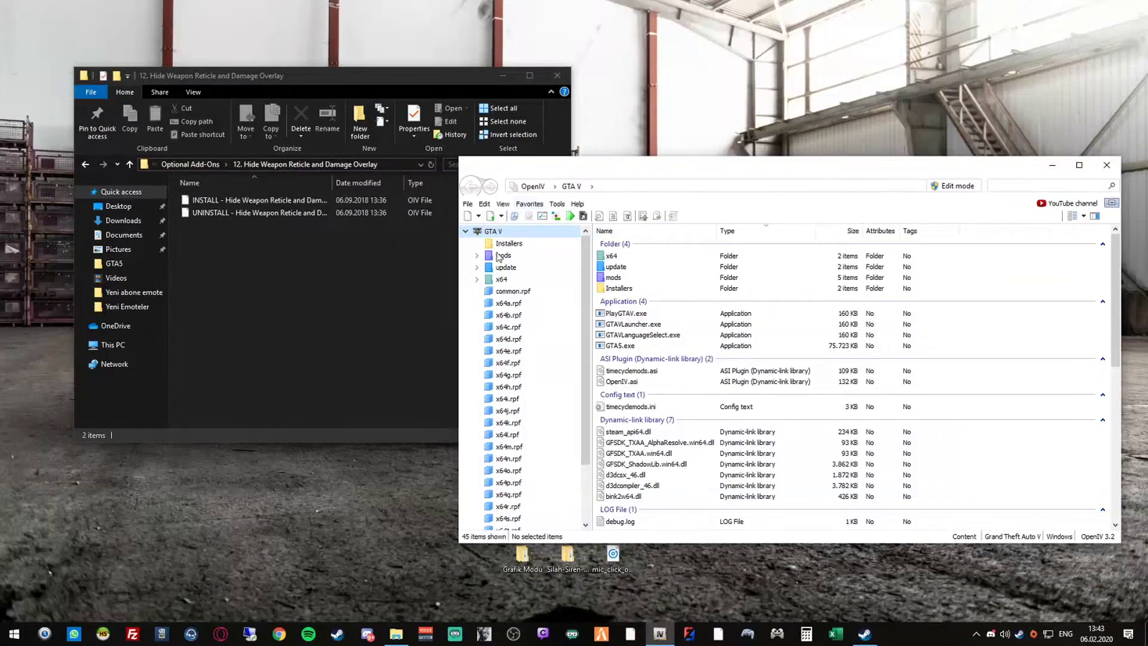
drag(607, 180, 663, 171)
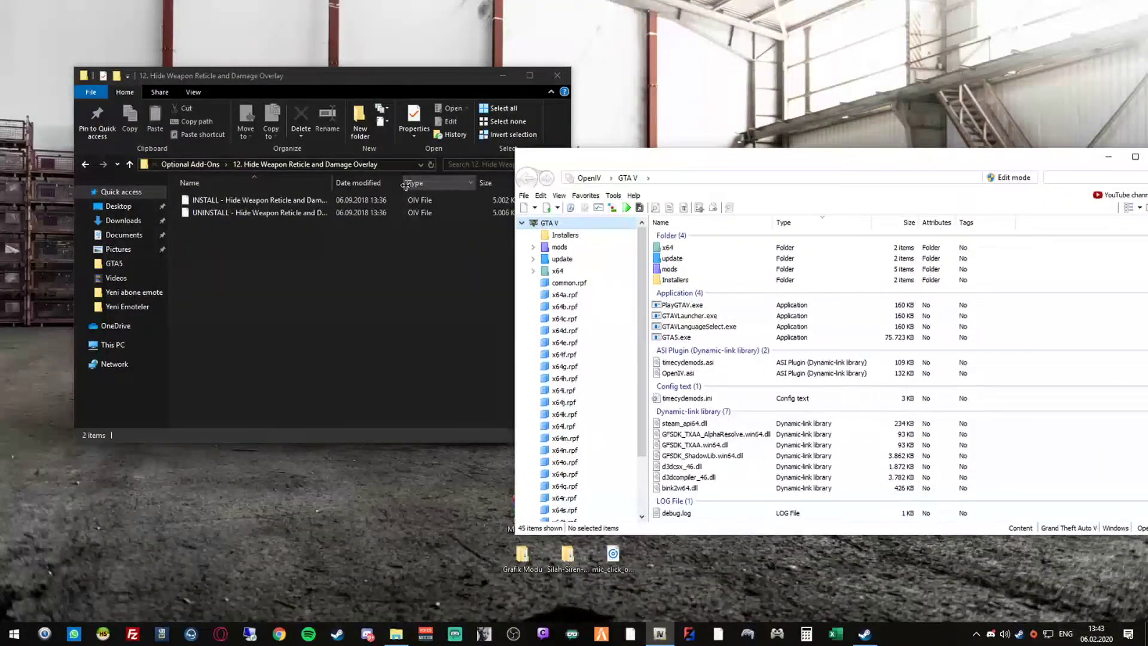
click(232, 205)
drag(232, 205, 597, 279)
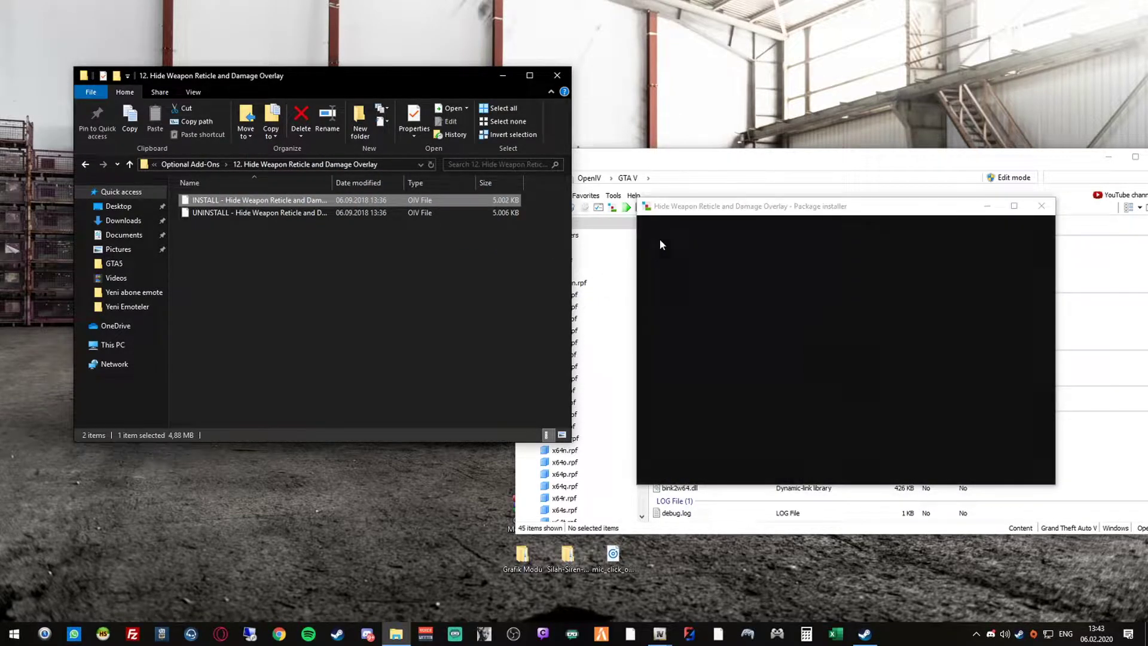
drag(691, 210, 685, 189)
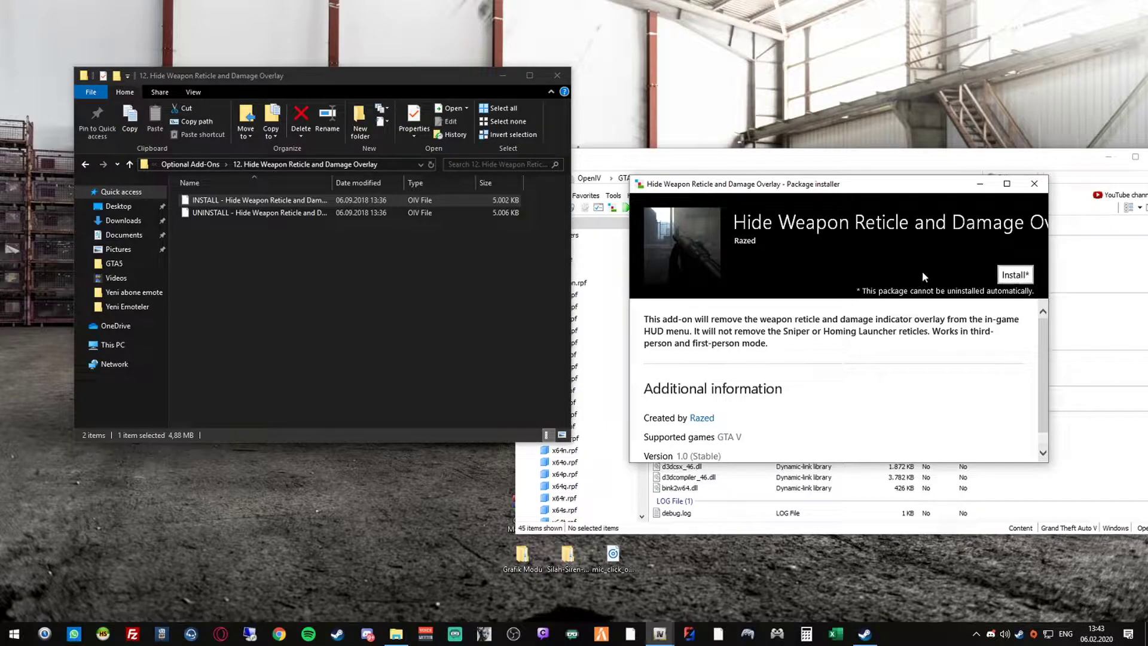
drag(796, 198, 749, 210)
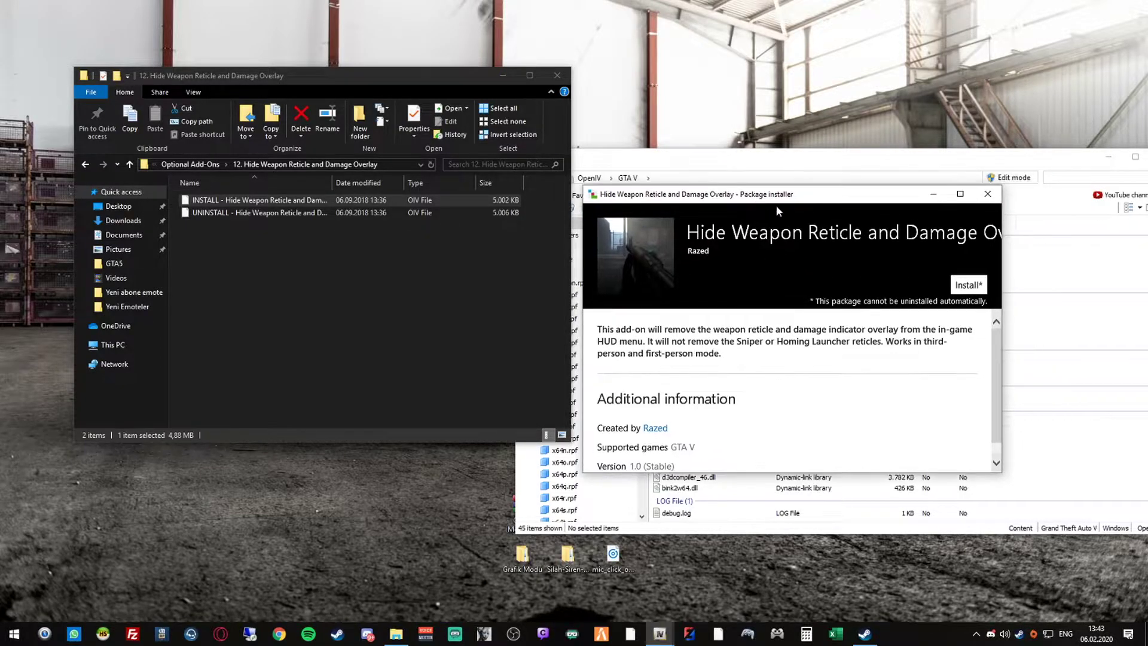
Close the Hide Weapon Reticle package installer without installing, close OpenIV, and reposition the add-on folder window.
click(987, 194)
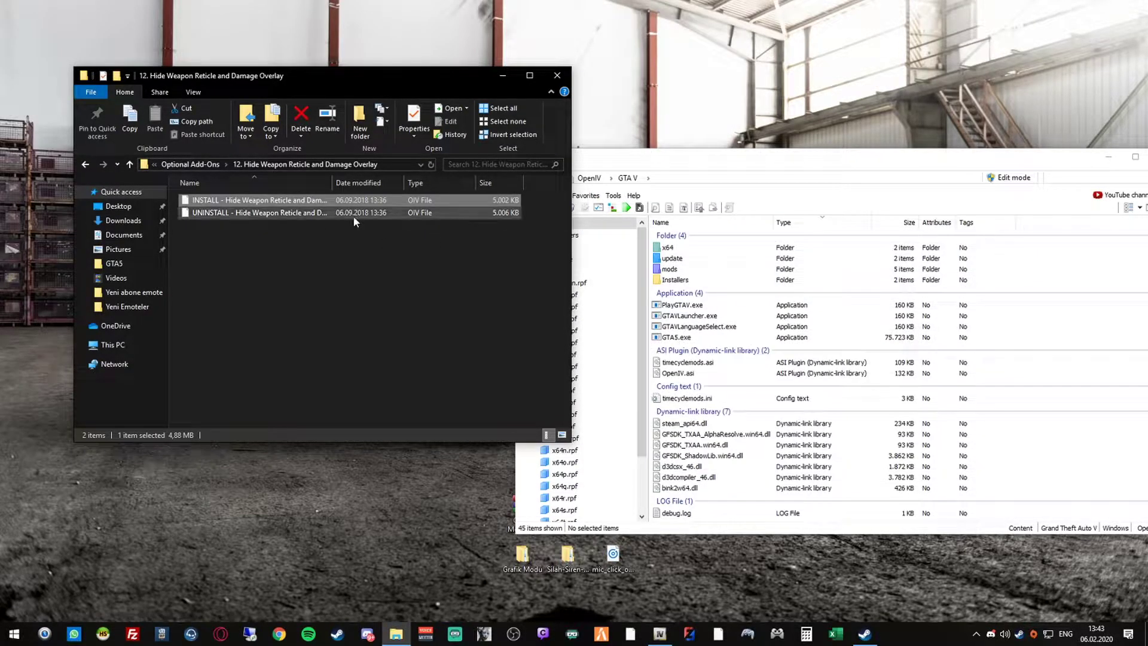
drag(695, 160, 531, 170)
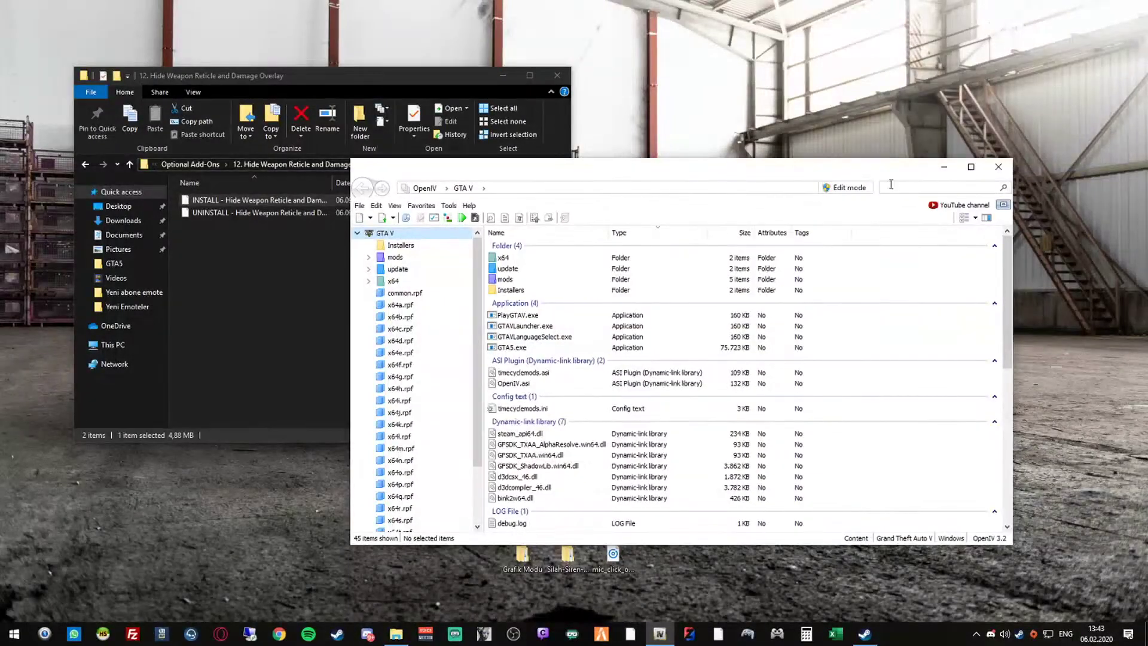
click(997, 169)
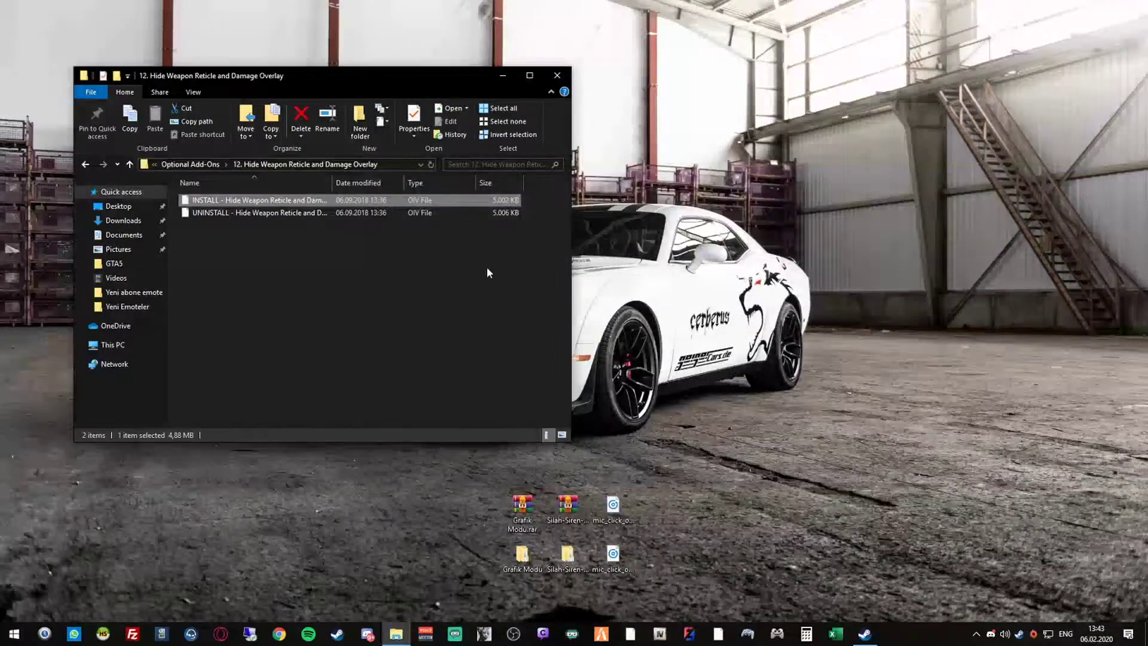
drag(321, 76, 446, 107)
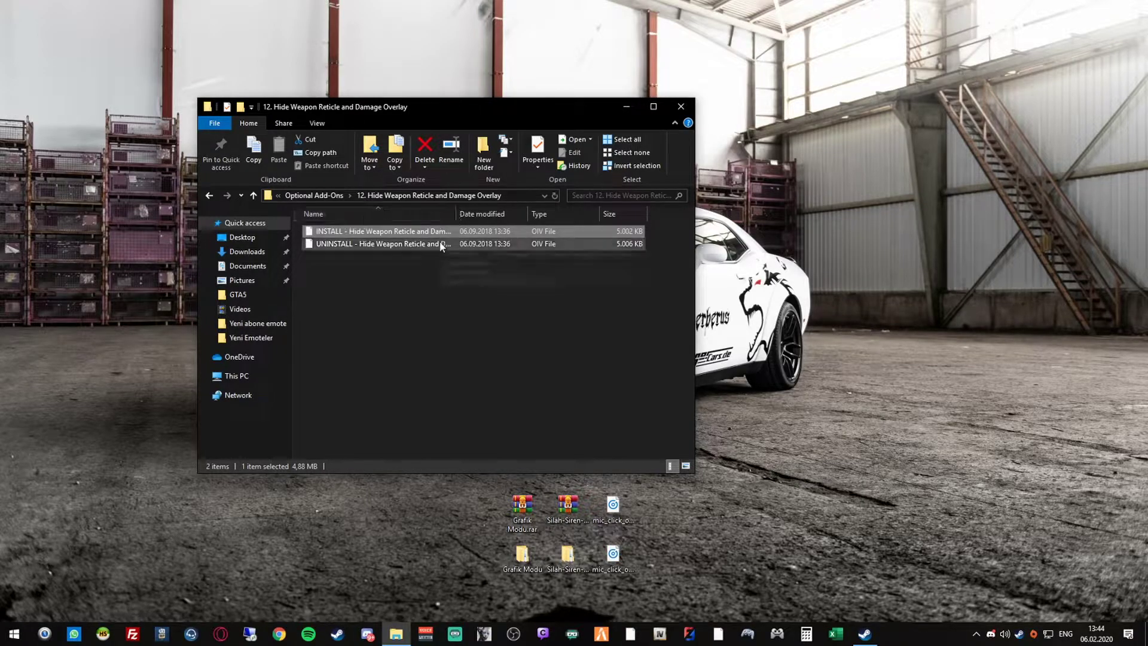
Return to the Optional Add-Ons folder list and examine the Main Package folder inside 19. FiveM NVR Pack.
click(323, 196)
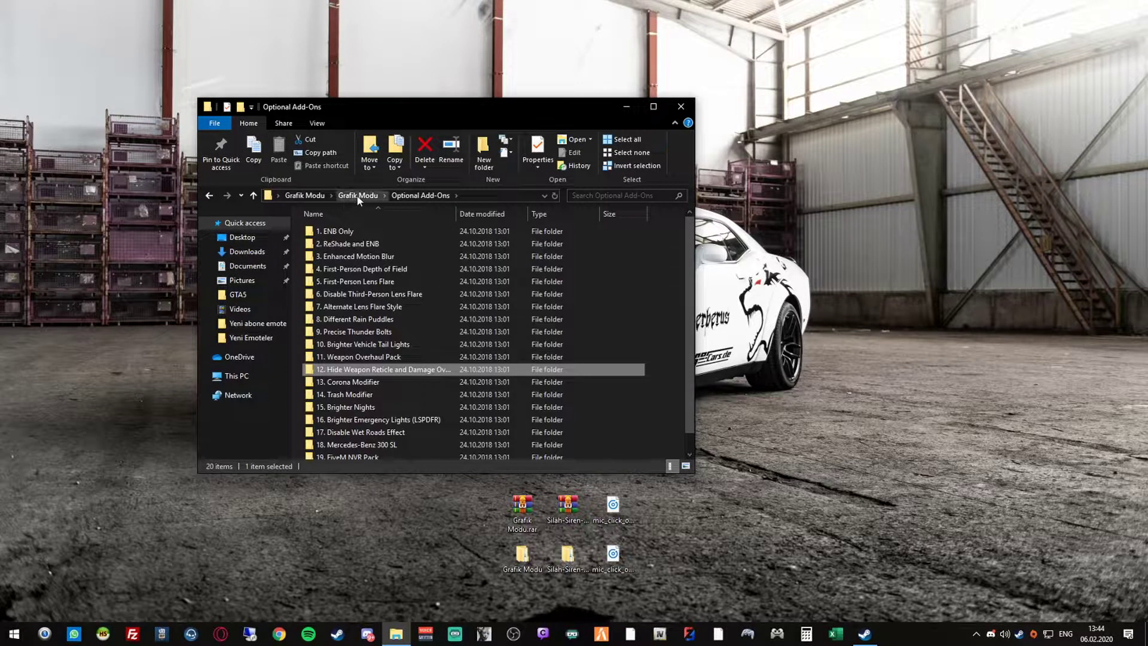
click(358, 197)
double_click(366, 257)
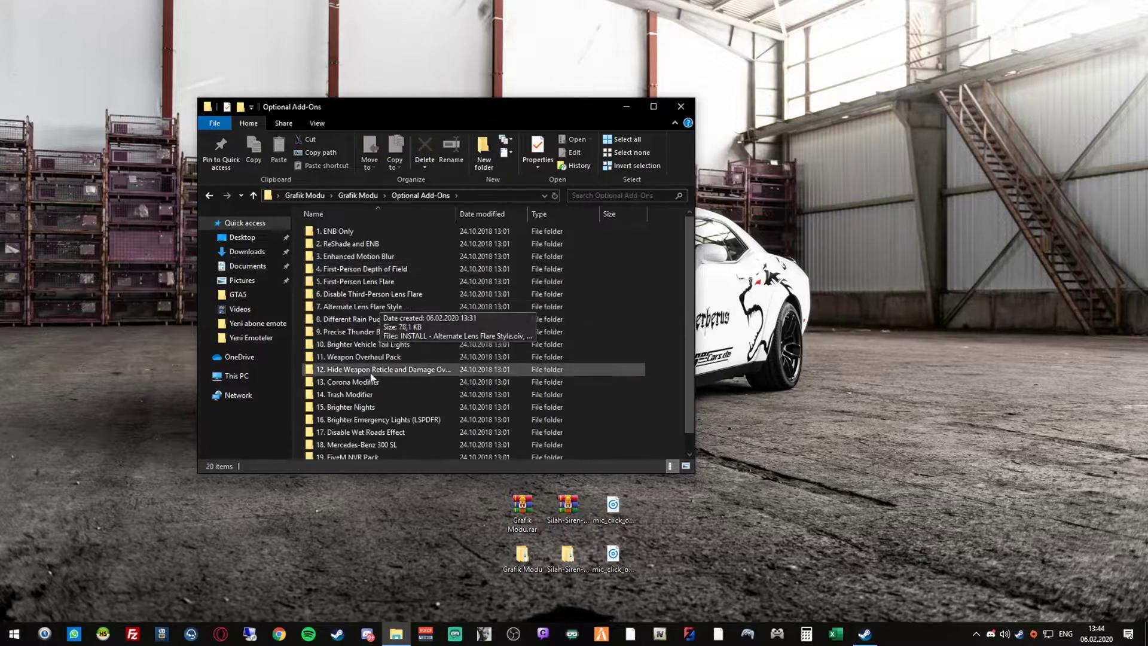
scroll(373, 359, down, 1)
mouse_move(397, 442)
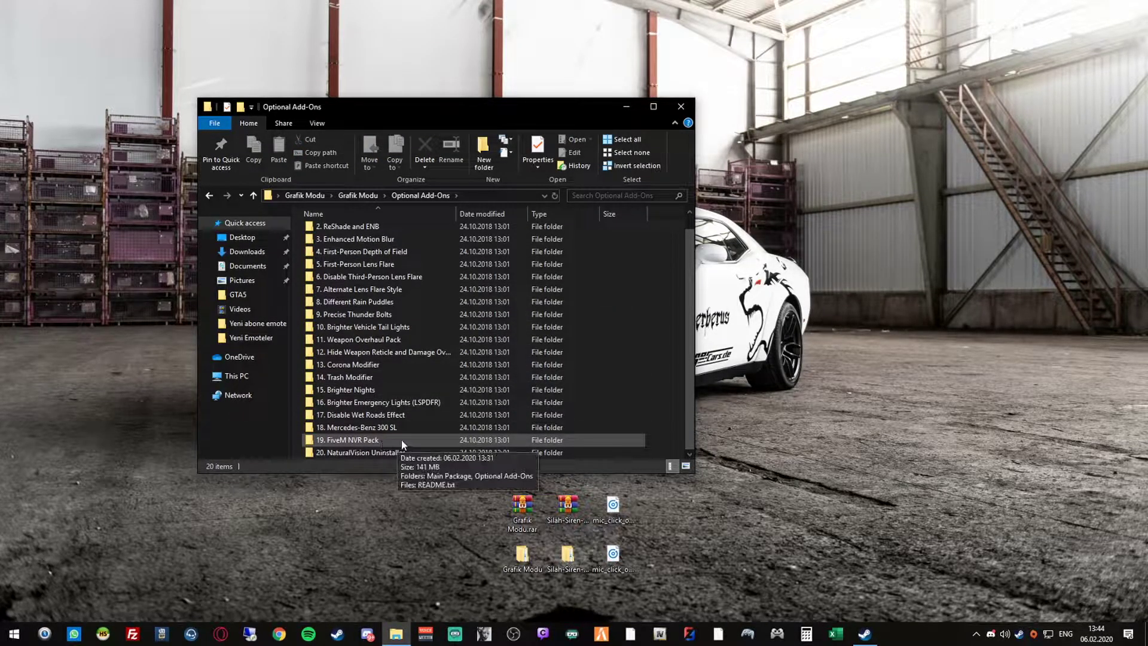
click(321, 441)
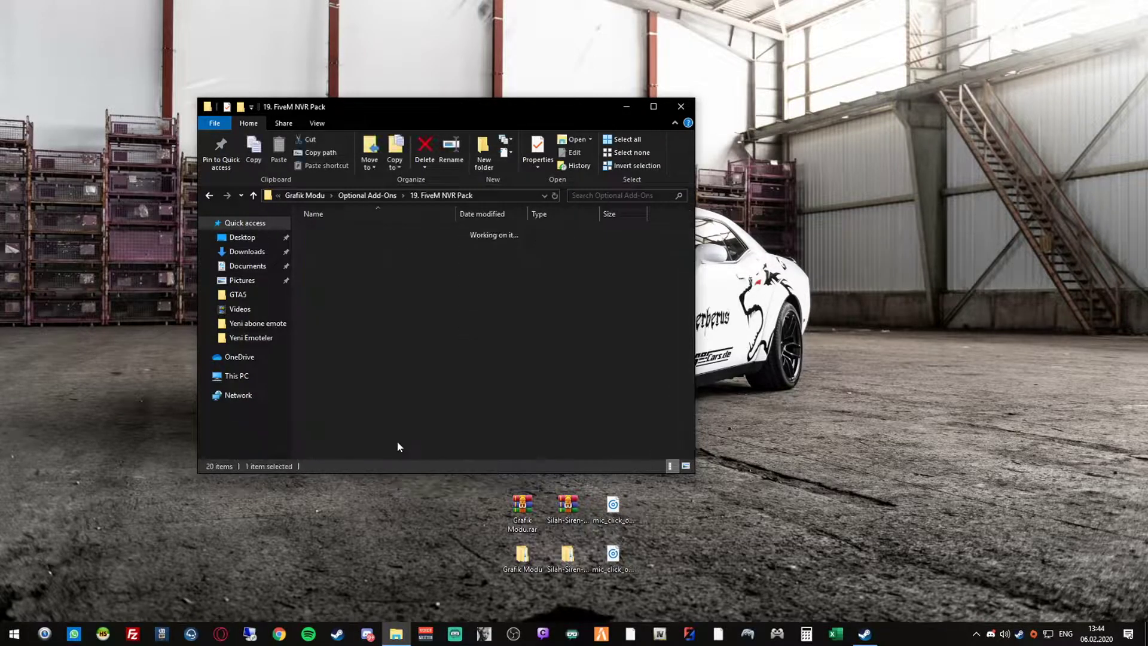
double_click(368, 233)
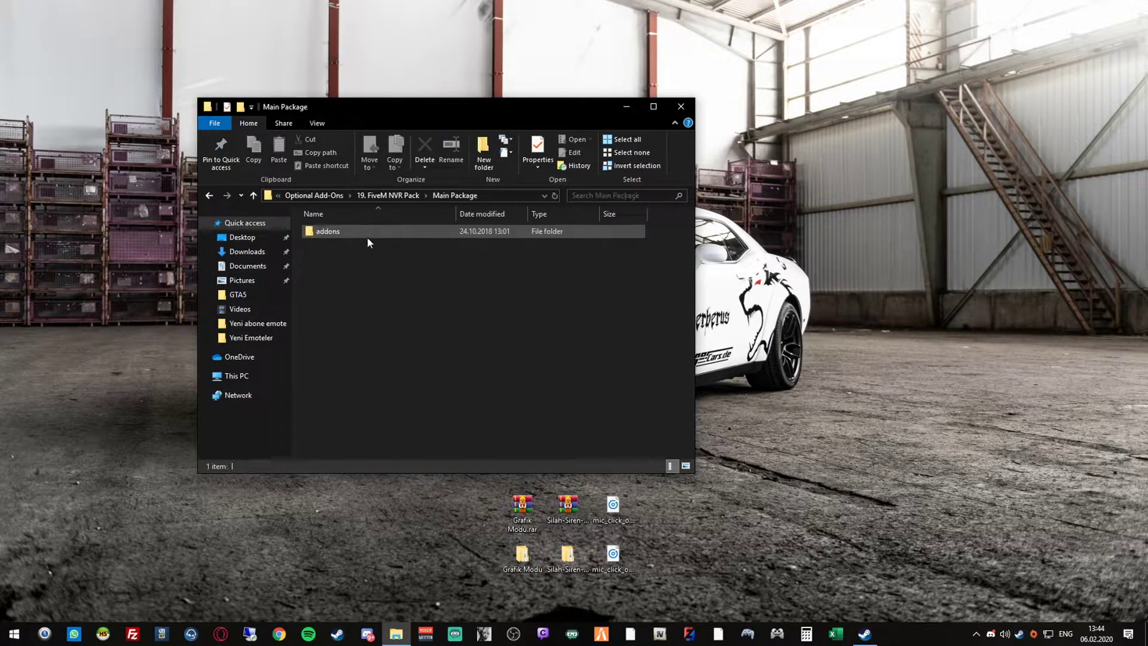
click(209, 196)
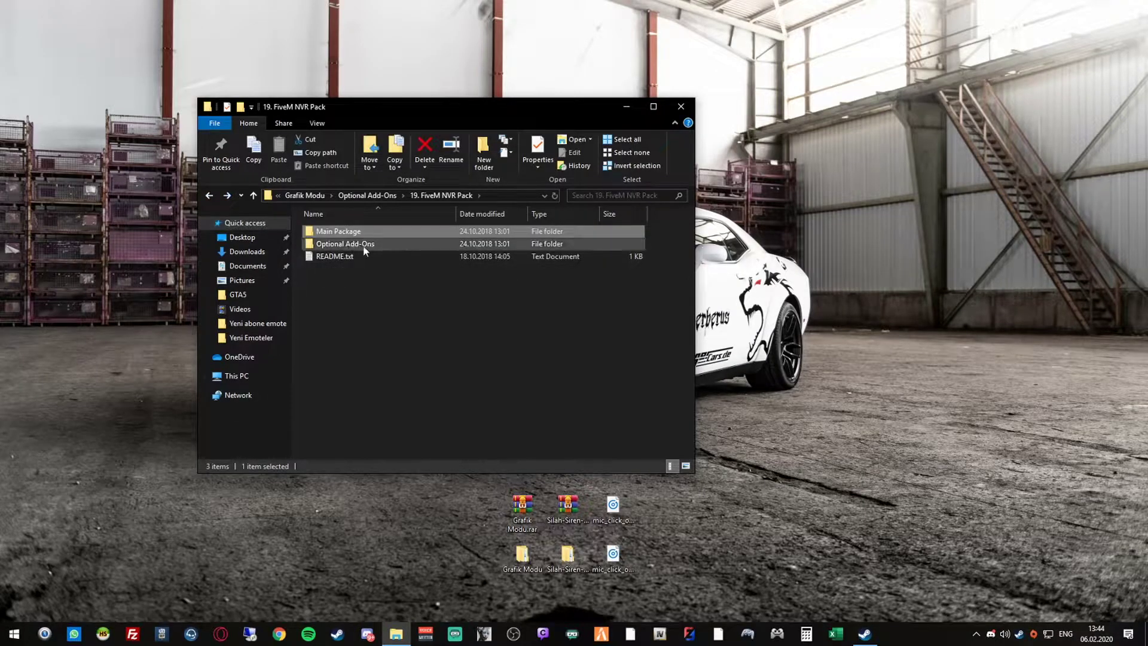
Examine Brighter Emergency Lights (LSPDFR) and Brighter Nights in the FiveM NVR Pack's Optional Add-Ons folder.
double_click(384, 242)
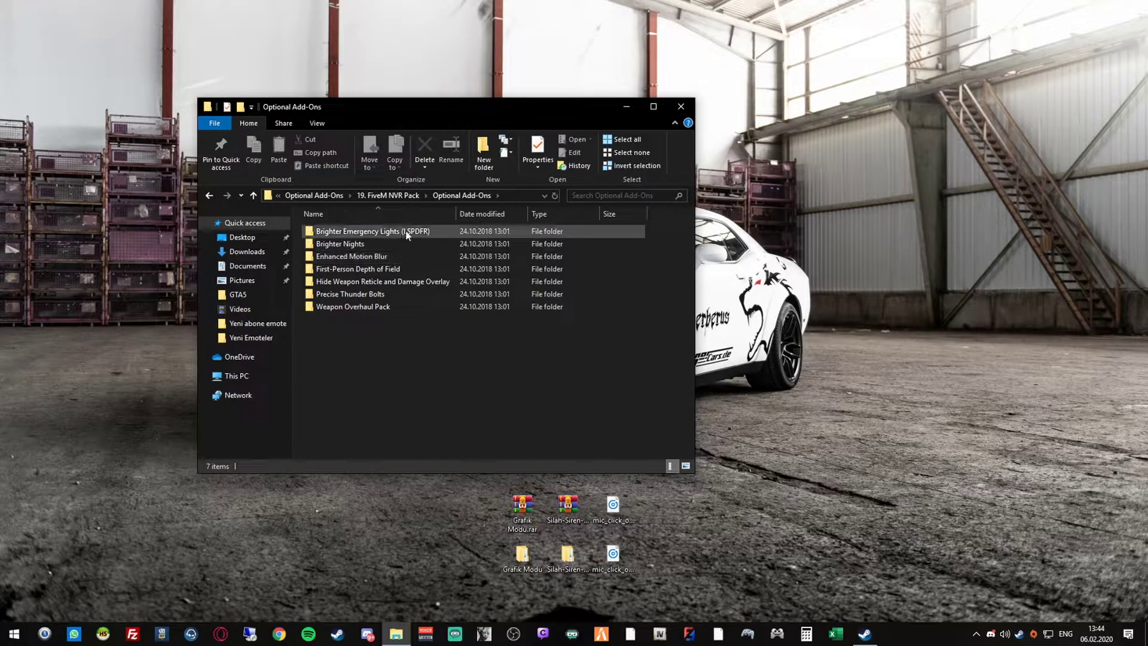
double_click(405, 233)
click(208, 195)
double_click(338, 244)
click(209, 196)
View Comparison.jpg in the Enhanced Motion Blur folder to compare the intensity levels, then close the image.
double_click(383, 256)
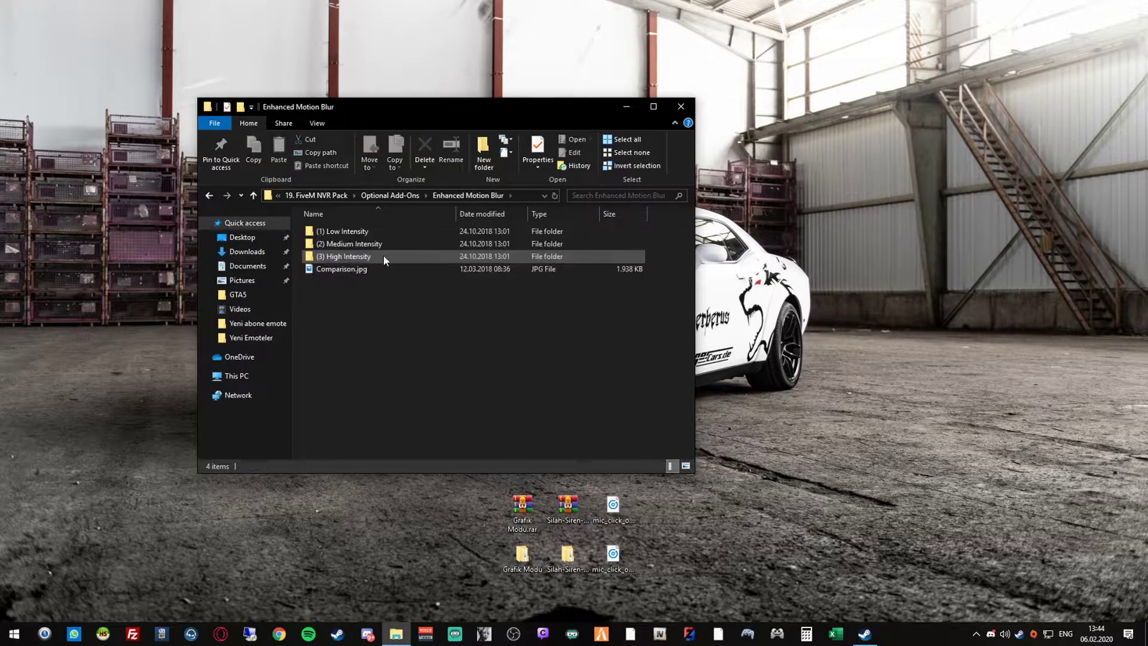
double_click(354, 269)
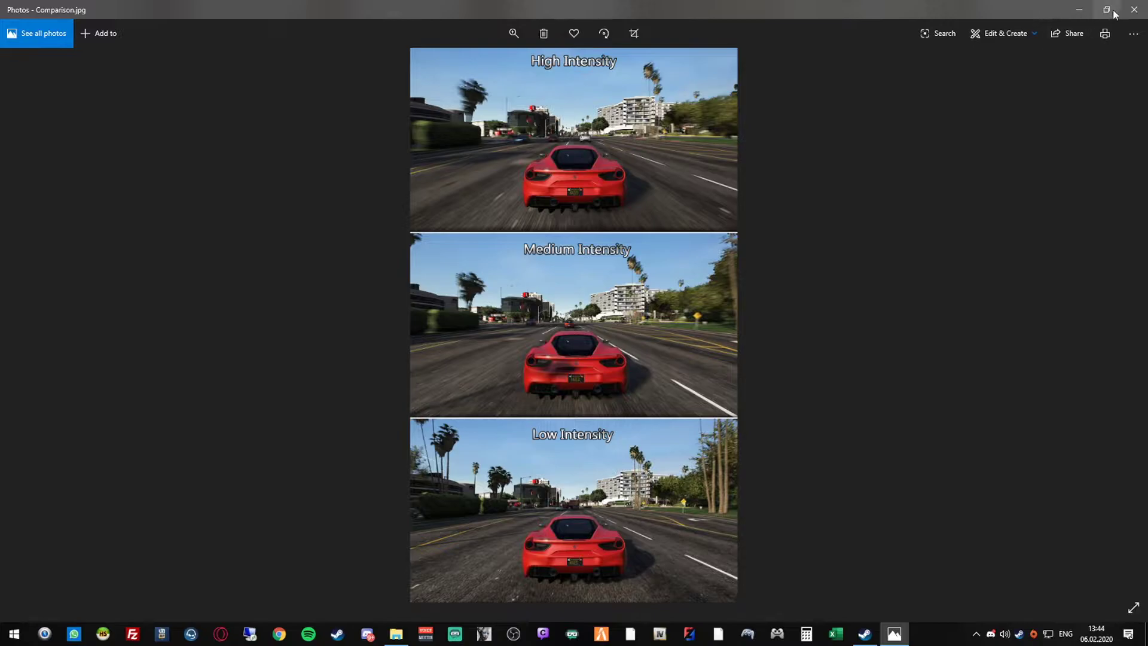
click(1133, 10)
Return to the FiveM NVR Pack's Optional Add-Ons and open the Brighter Nights folder.
click(407, 195)
click(369, 244)
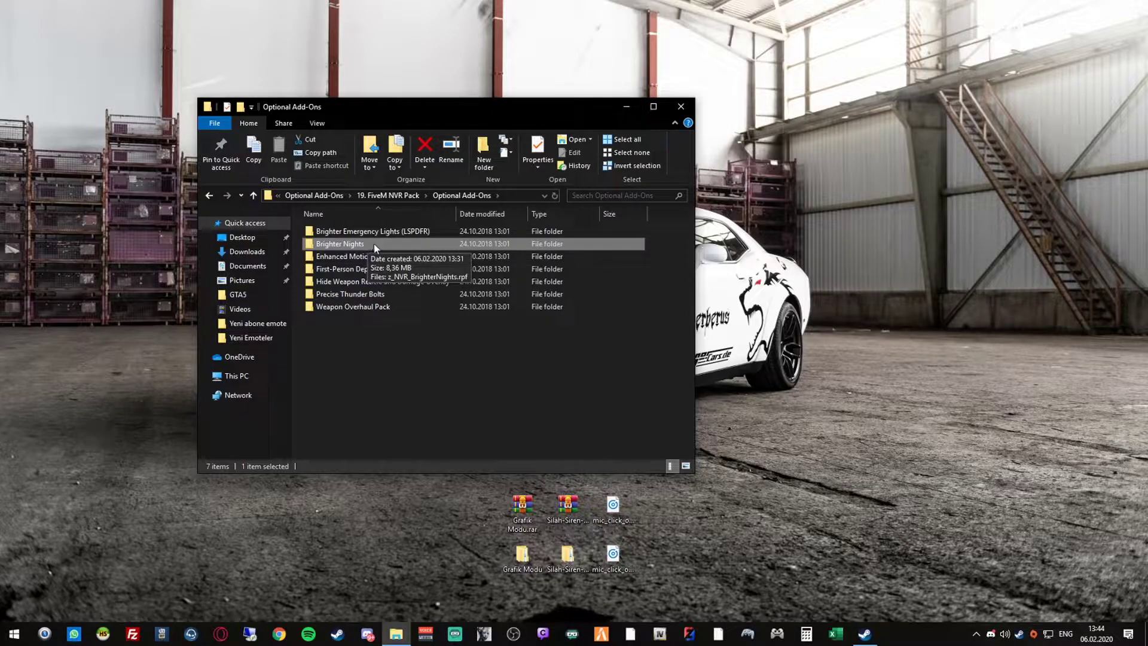
double_click(375, 243)
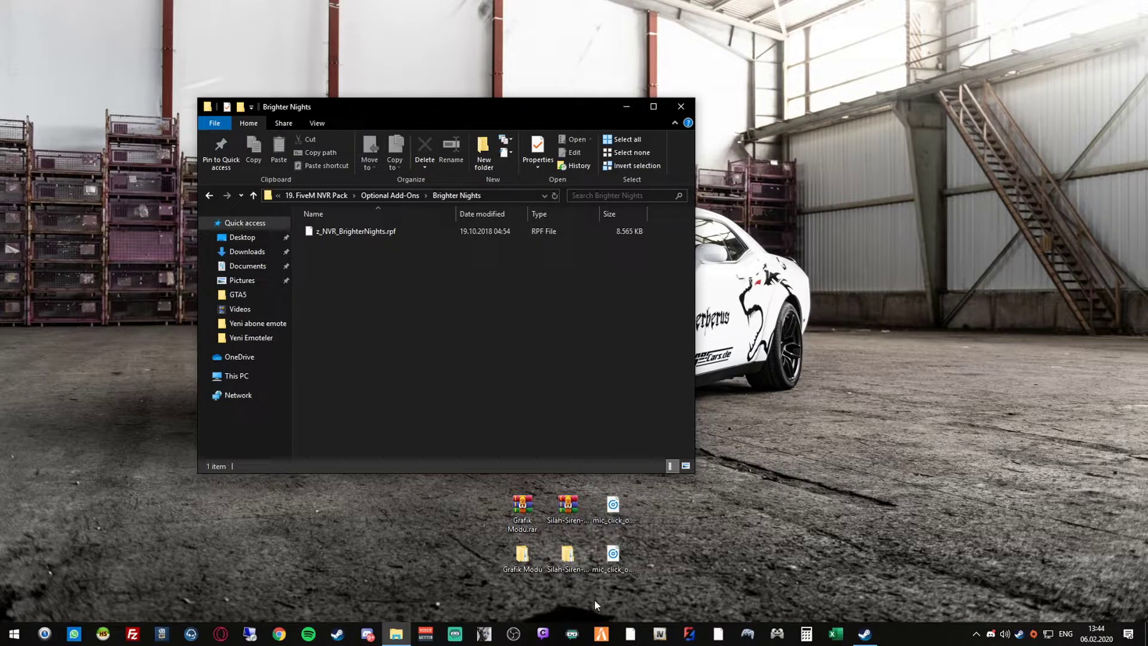
Open the file location of the FiveM shortcut and place its window beside the Brighter Nights folder.
right_click(602, 634)
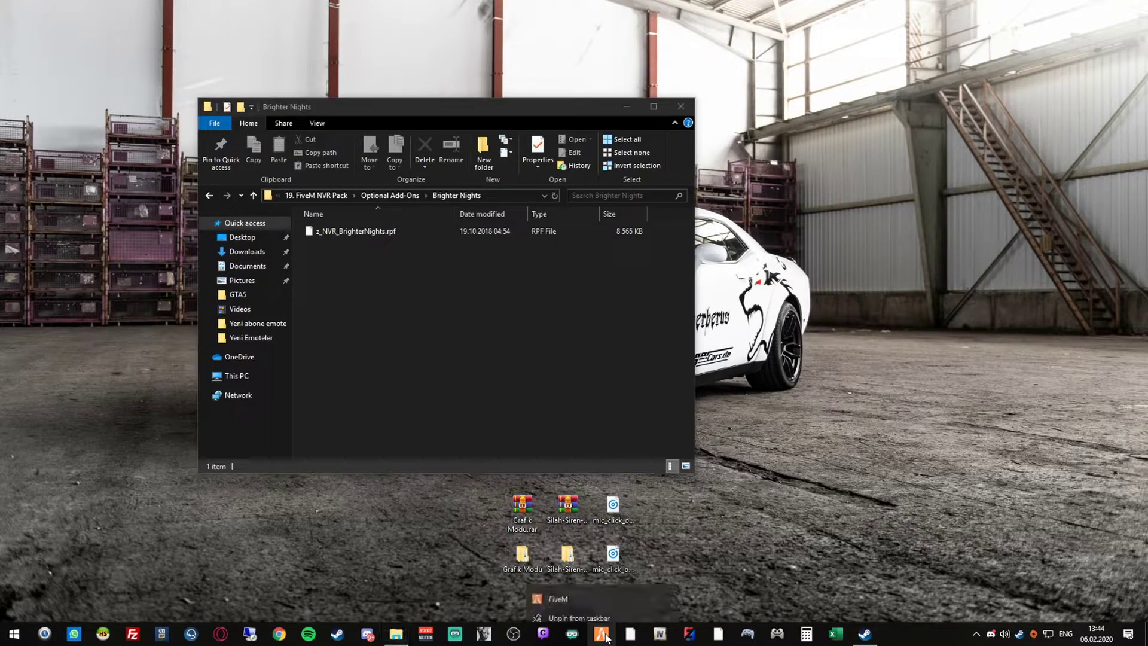
right_click(571, 589)
click(627, 575)
click(654, 519)
click(739, 602)
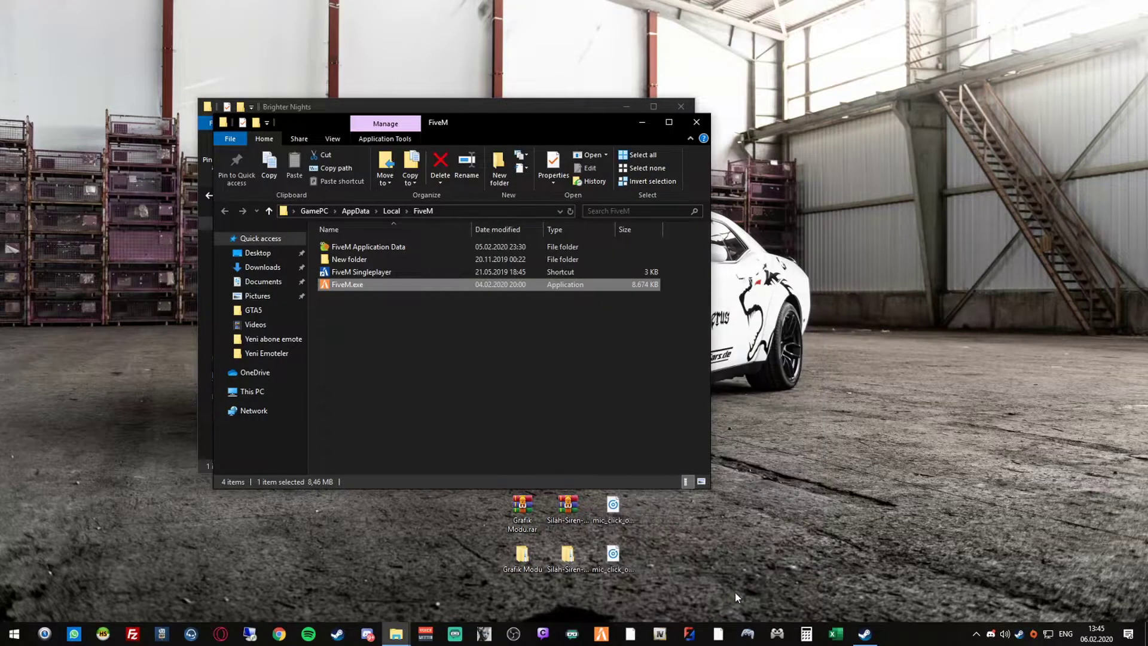
drag(477, 124, 735, 177)
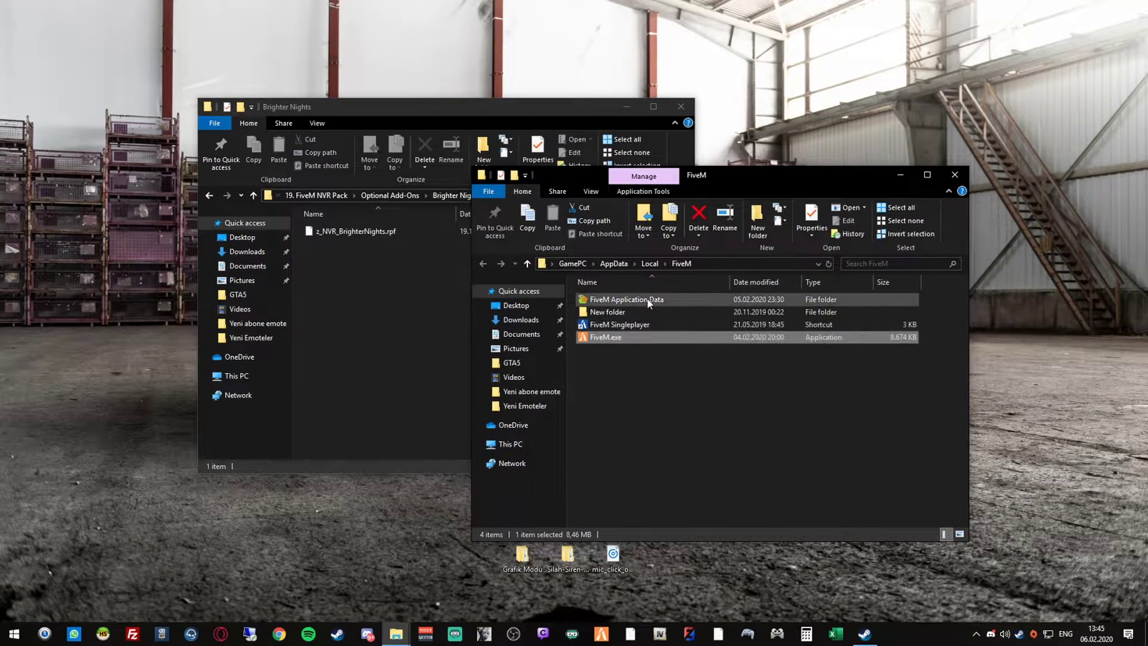
Open the FiveM Application Data folder and check its existing add-on folders.
click(656, 303)
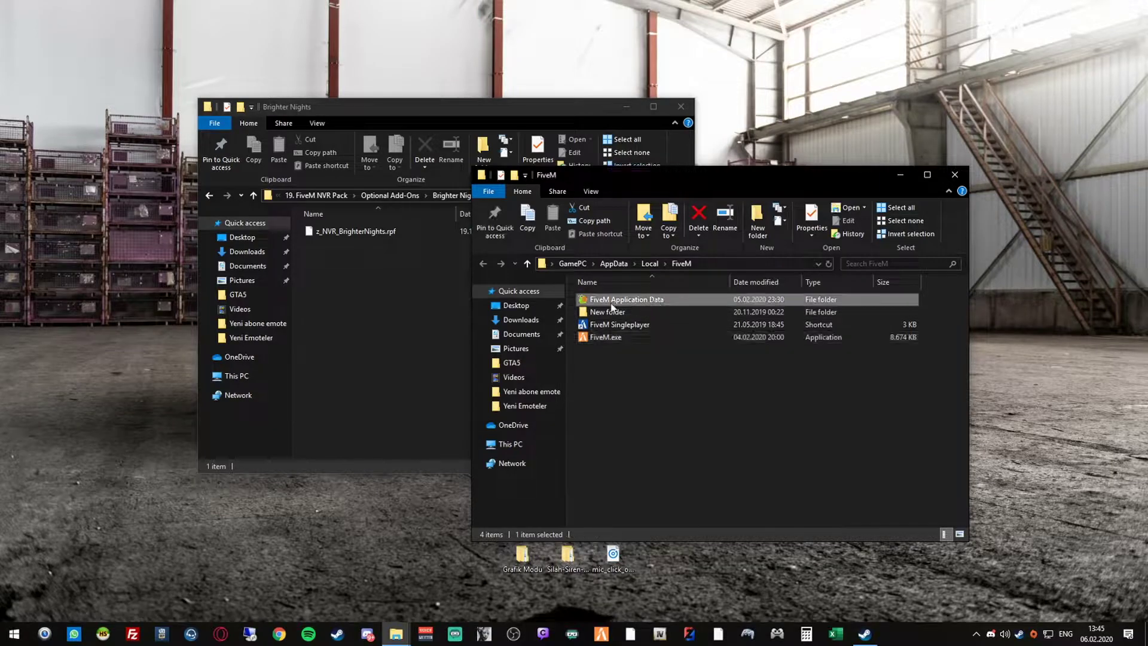
double_click(656, 303)
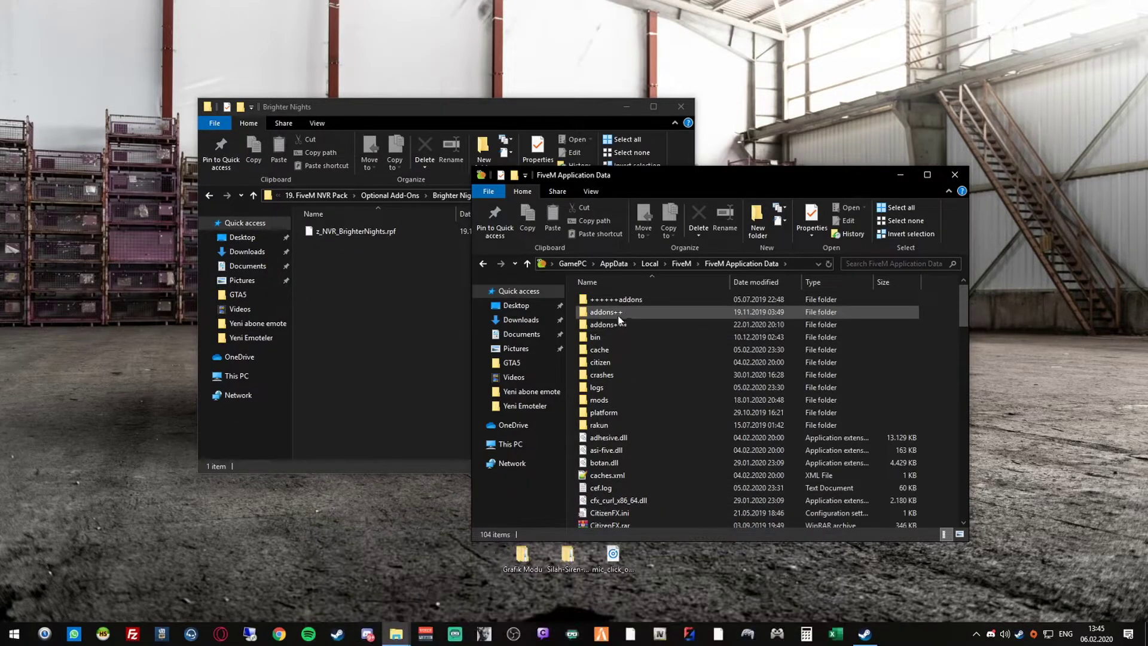
mouse_move(625, 312)
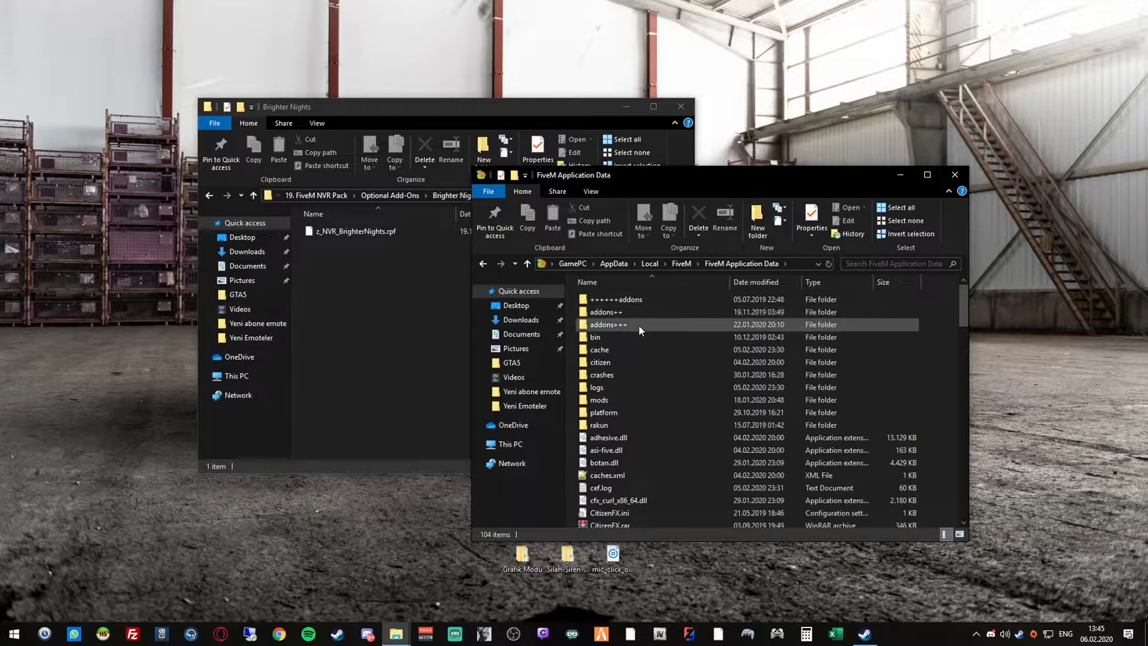
mouse_move(638, 336)
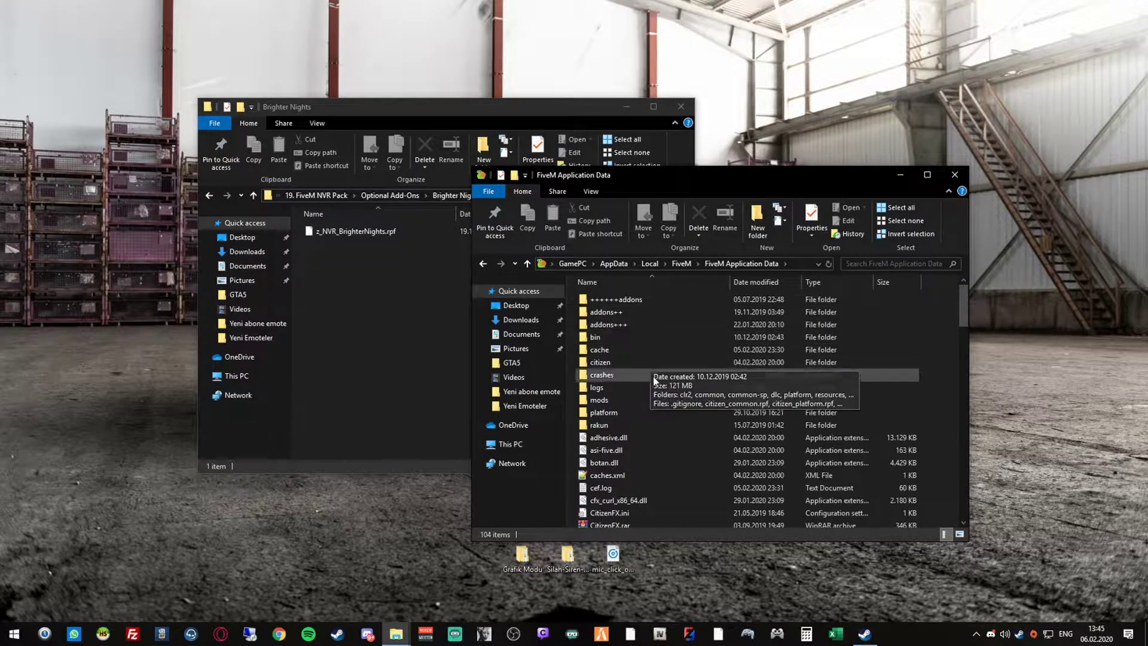
Create a new folder named addon in FiveM Application Data.
right_click(627, 450)
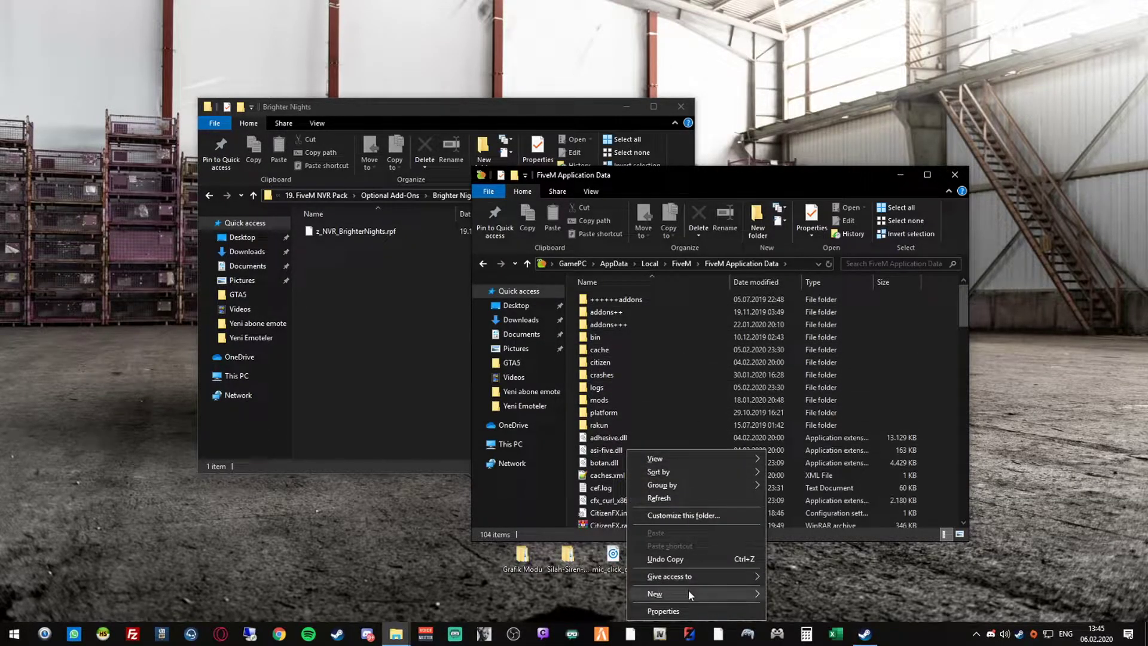
mouse_move(688, 592)
click(792, 417)
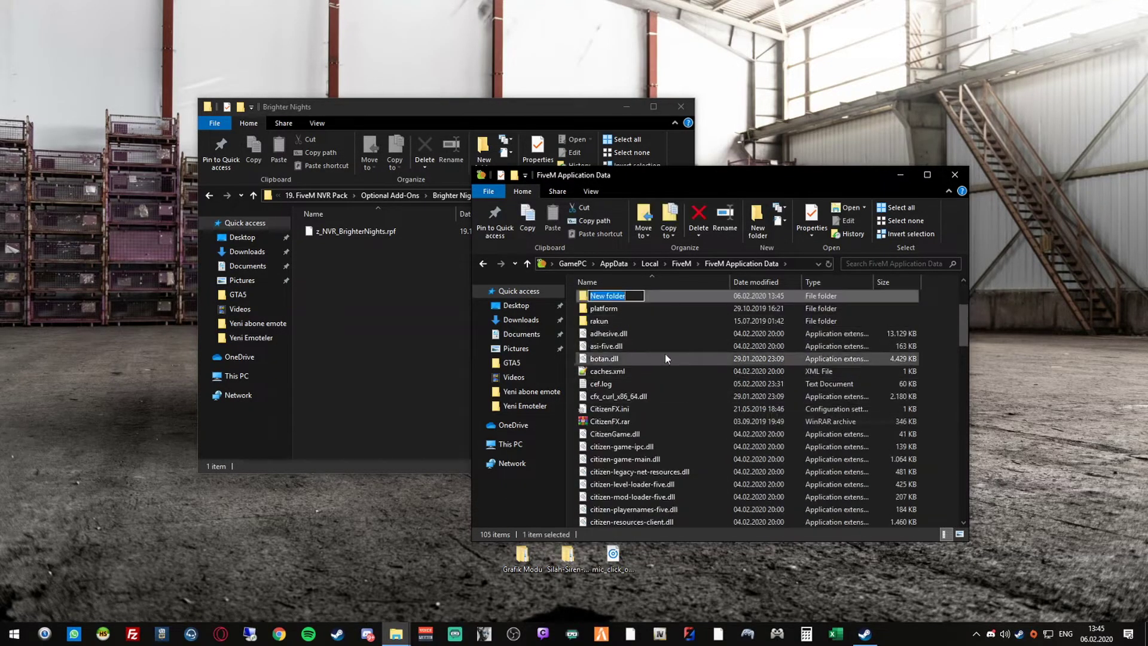
text(addon)
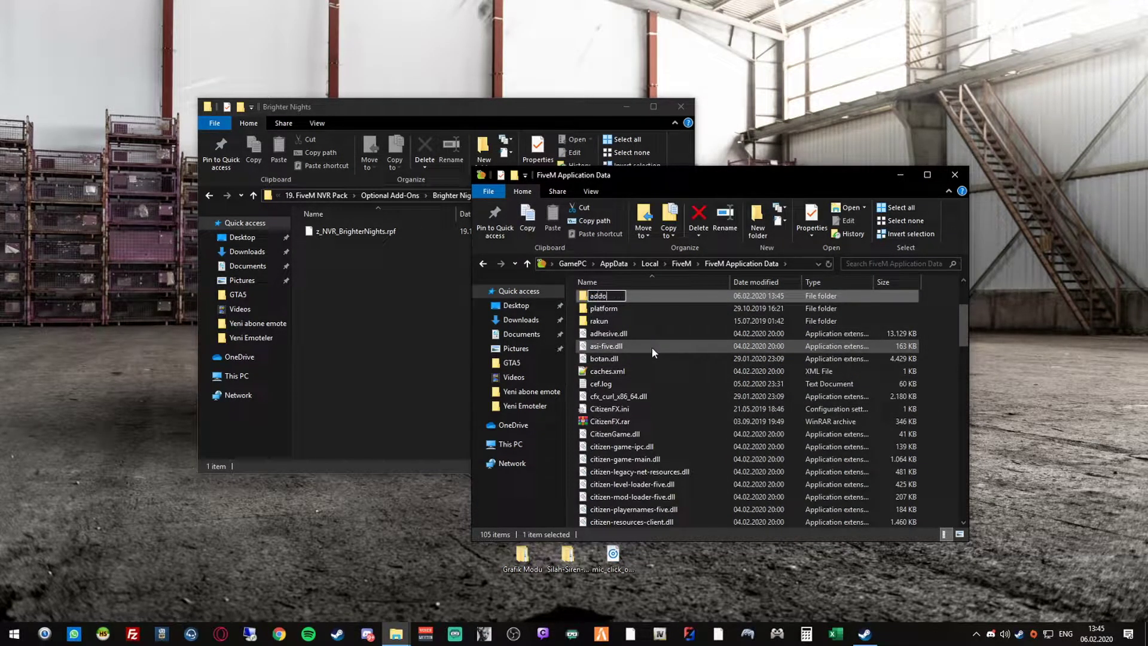
key(Return)
click(623, 299)
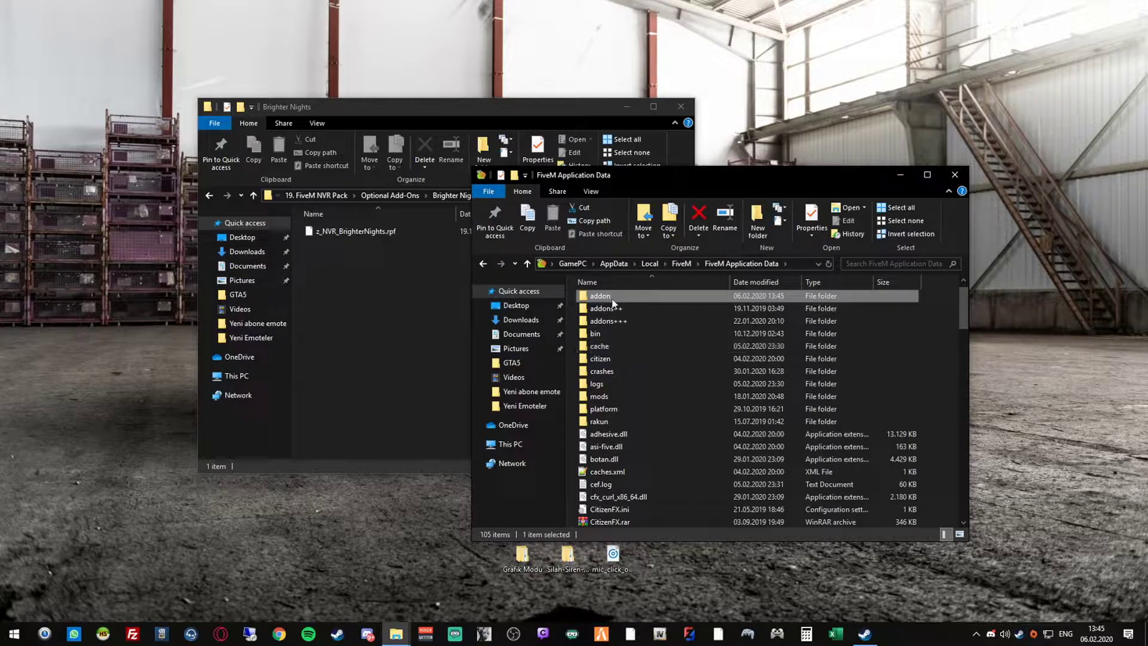
Rename the addon folder in FiveM Application Data to addons and open it.
key(End)
text(s)
key(Return)
double_click(623, 295)
Copy z_NVR_BrighterNights.rpf from the Brighter Nights folder into the FiveM addons folder.
click(432, 317)
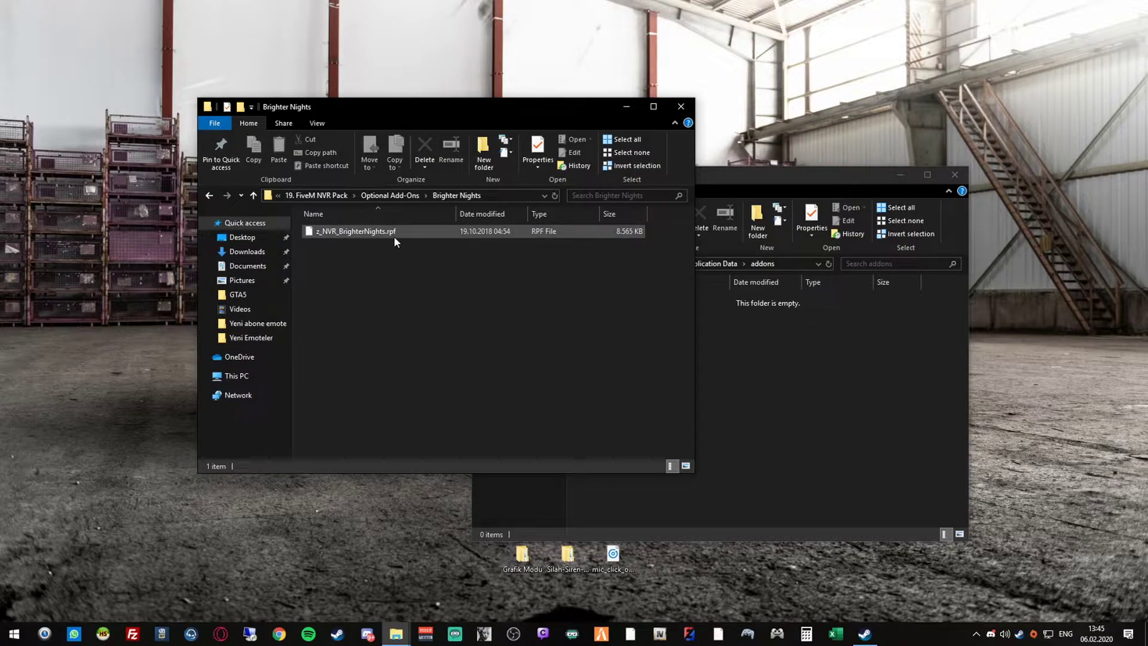
click(395, 236)
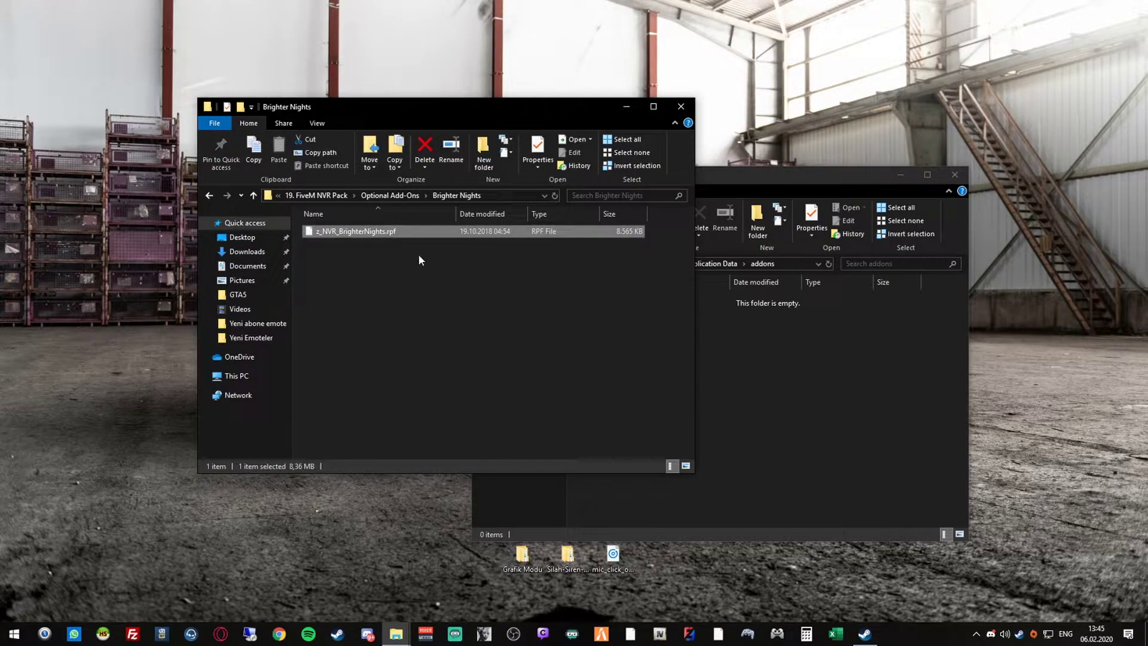
right_click(418, 238)
click(458, 415)
right_click(766, 400)
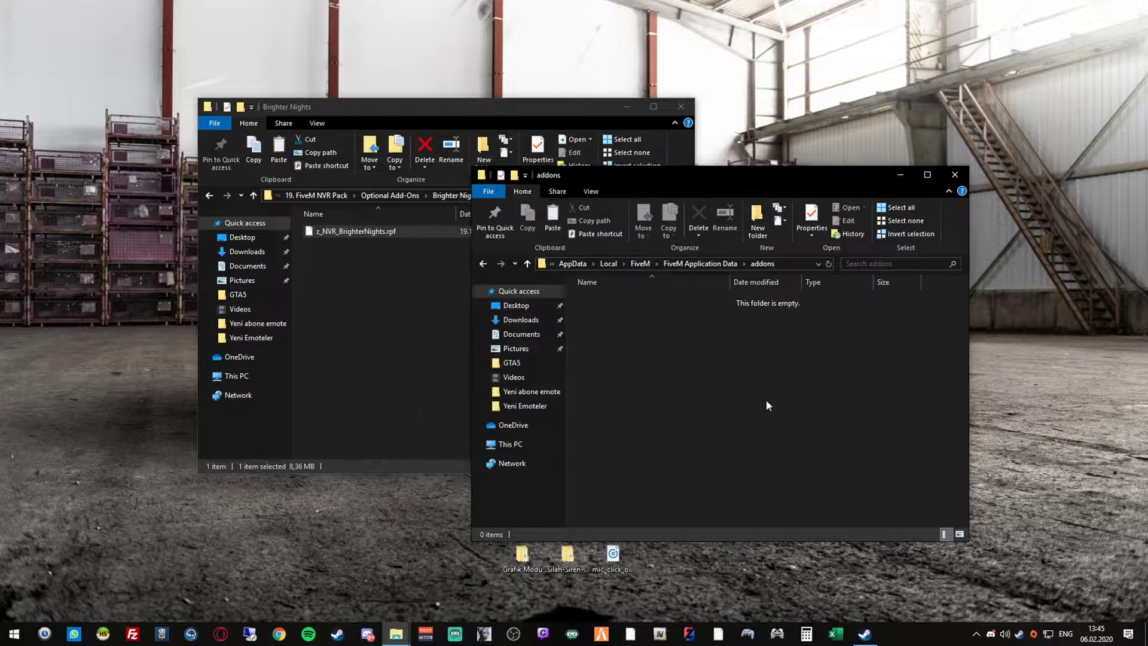
click(805, 486)
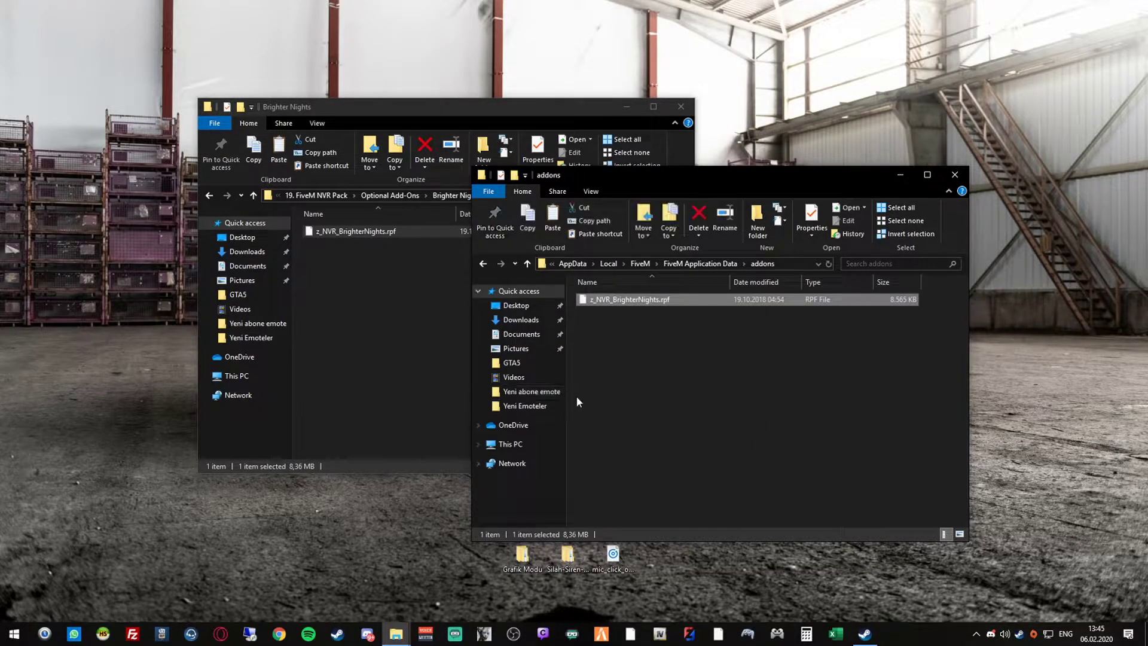
Open the Enhanced Motion Blur folder in the Optional Add-Ons and examine Comparison.jpg to compare the blur intensities.
click(389, 306)
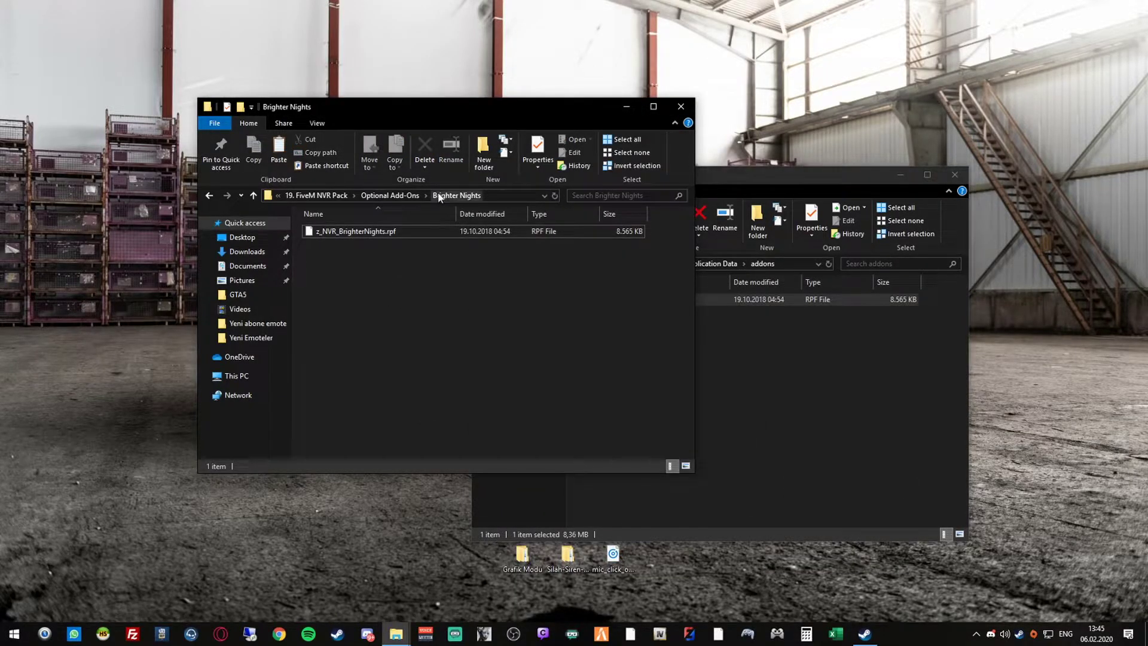
click(397, 196)
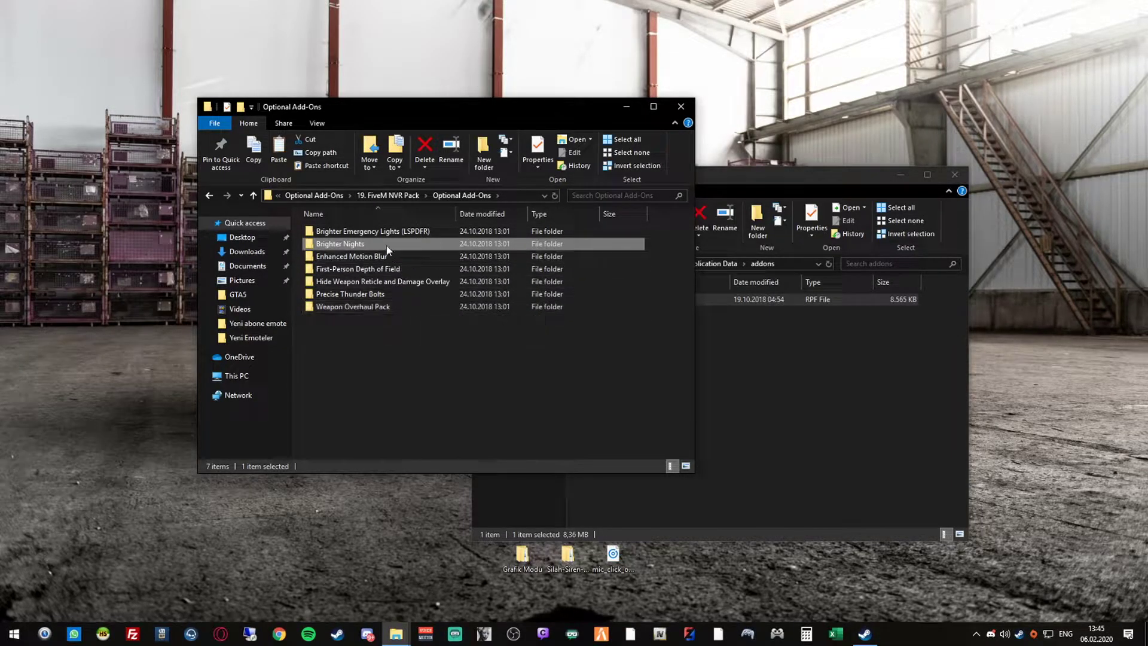
double_click(403, 257)
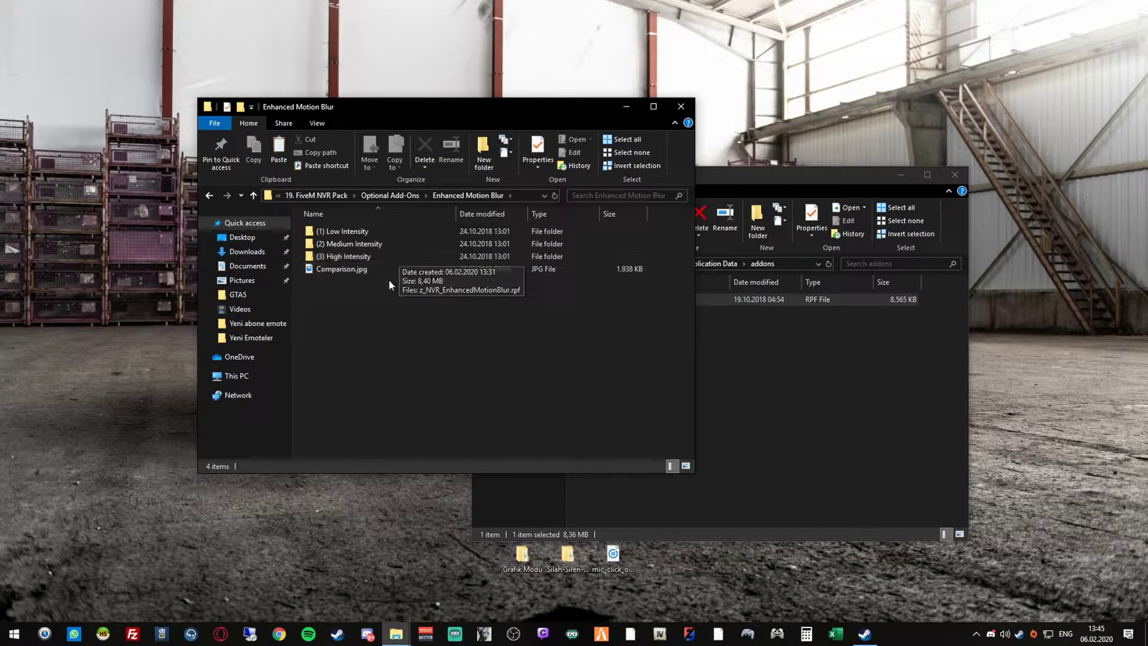
double_click(391, 272)
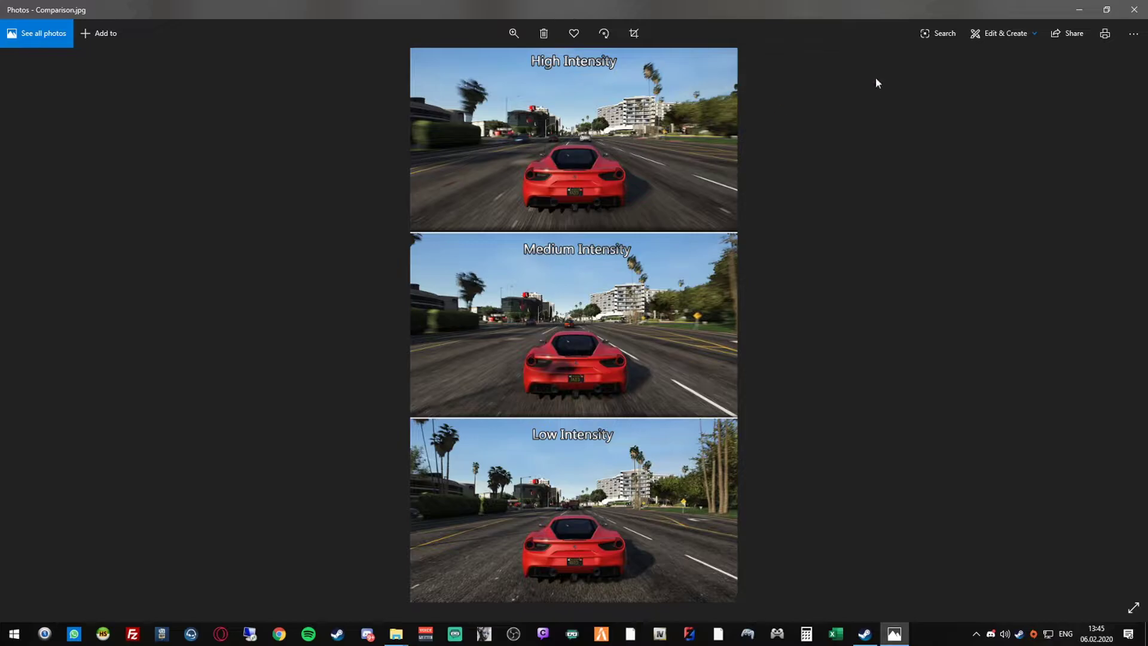
click(1134, 10)
Copy z_NVR_EnhancedMotionBlur.rpf from the (3) High Intensity folder into the FiveM addons folder.
double_click(350, 261)
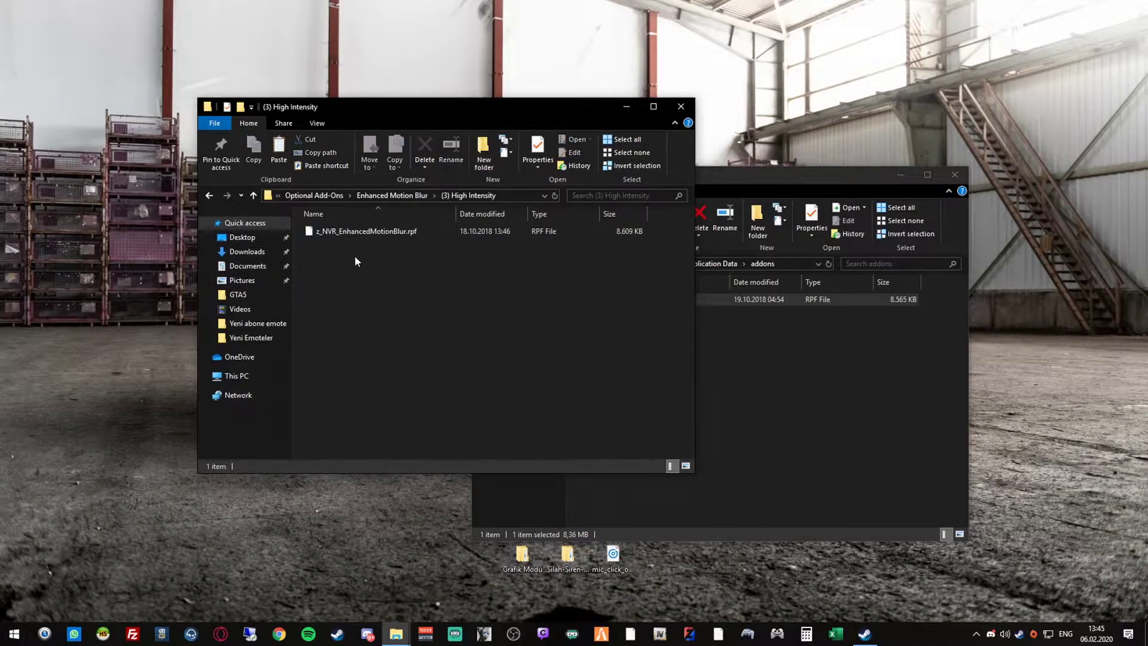
right_click(367, 231)
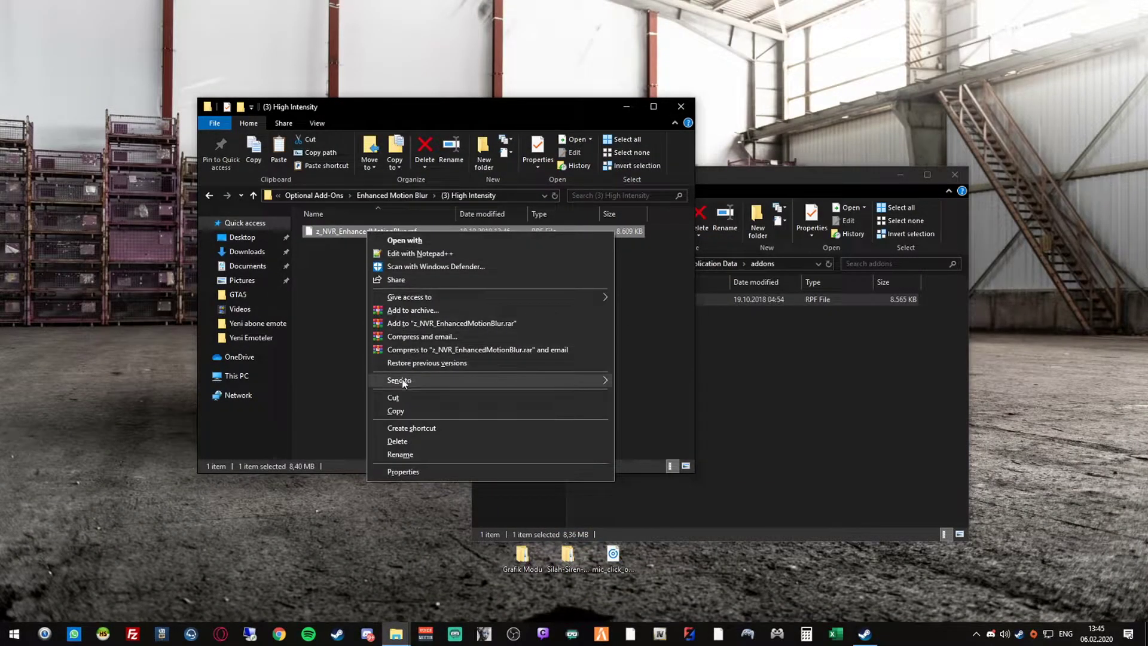
click(401, 413)
click(776, 375)
right_click(707, 357)
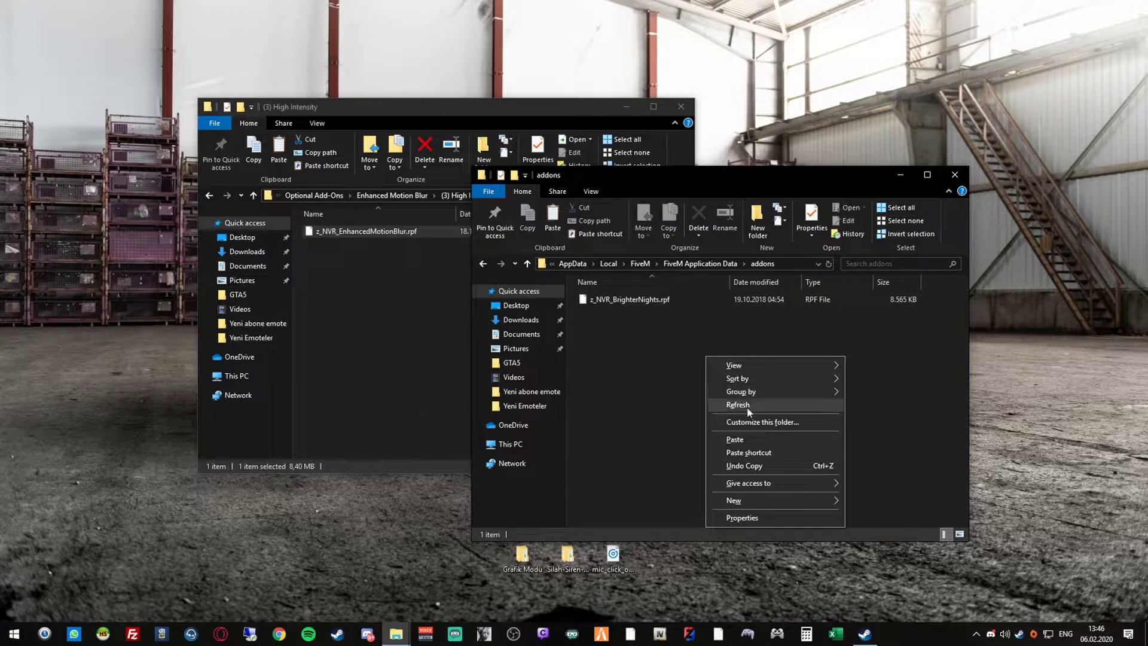
click(746, 442)
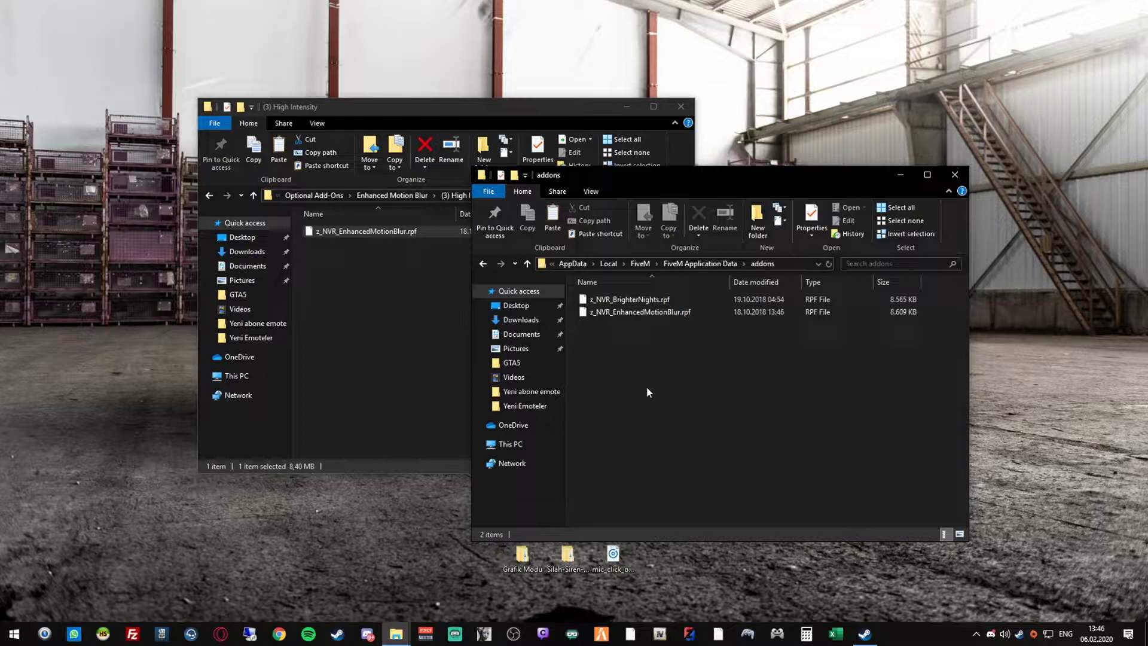
Return the mod window to Optional Add-Ons and delete the addons folder from FiveM Application Data.
click(421, 246)
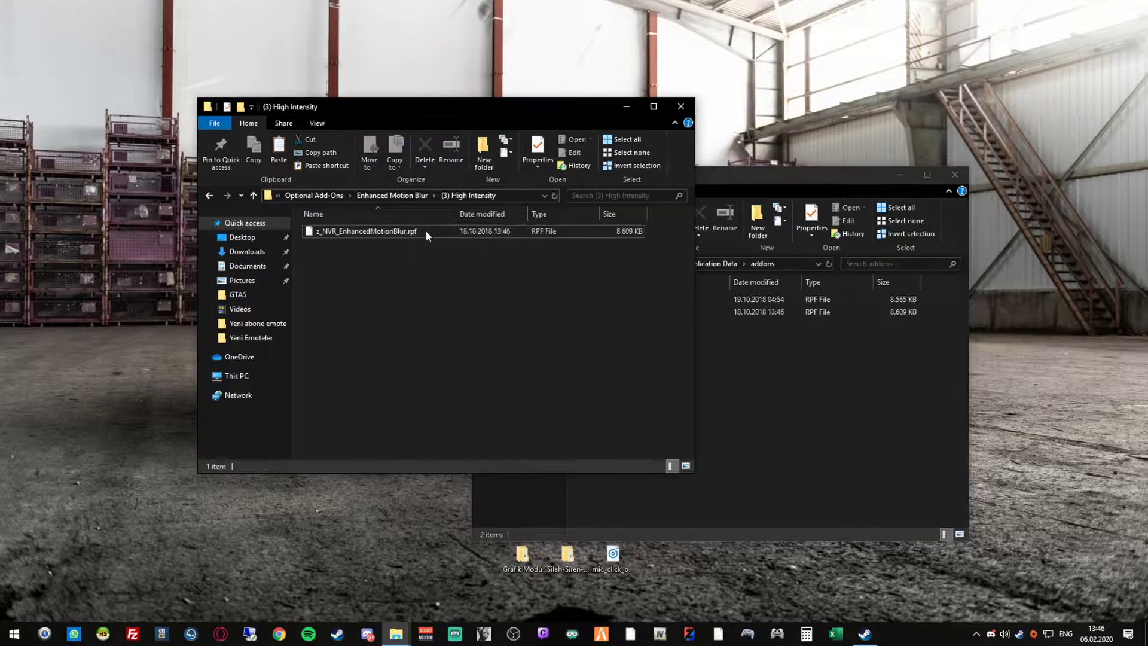
click(392, 194)
key(alt+Up)
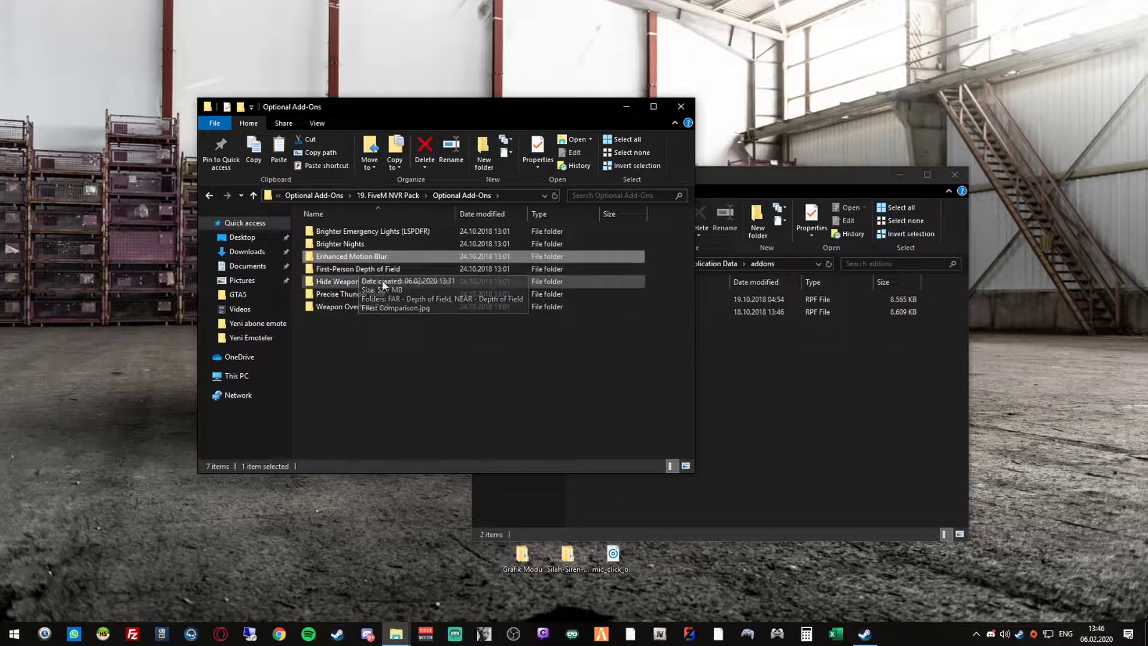
click(770, 358)
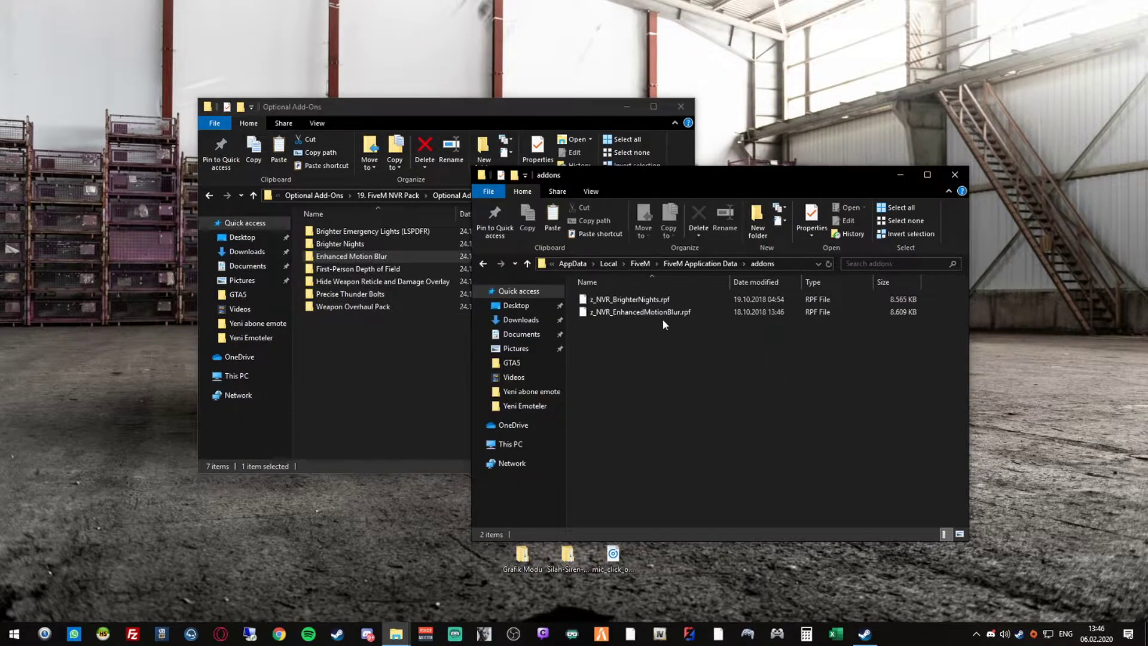
click(696, 264)
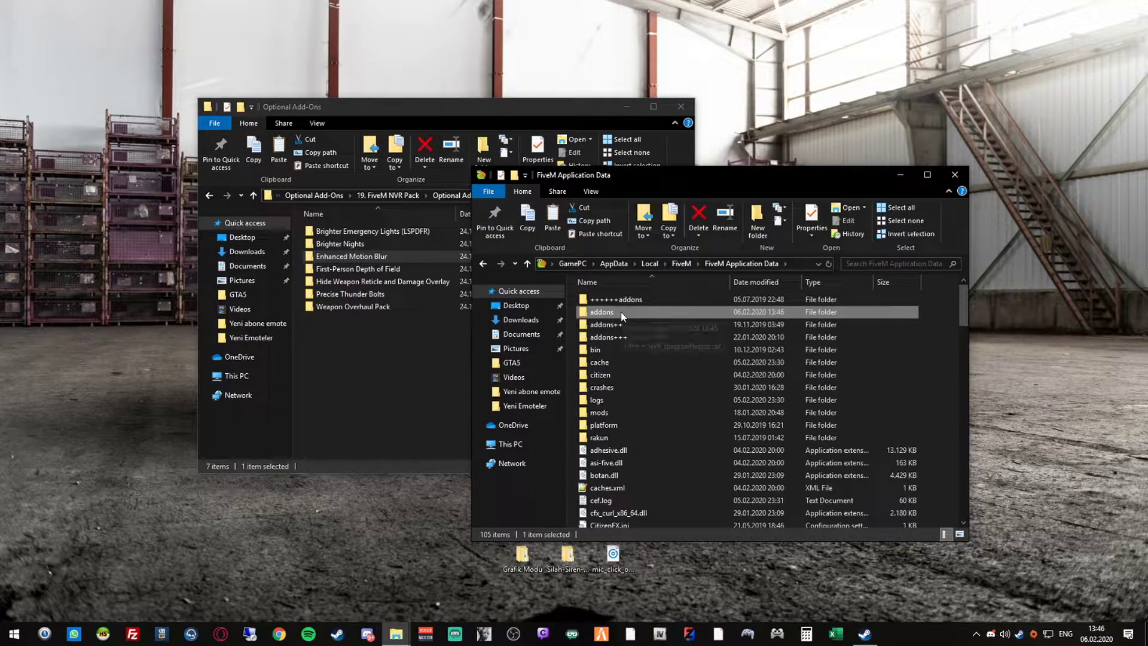
right_click(621, 311)
click(661, 562)
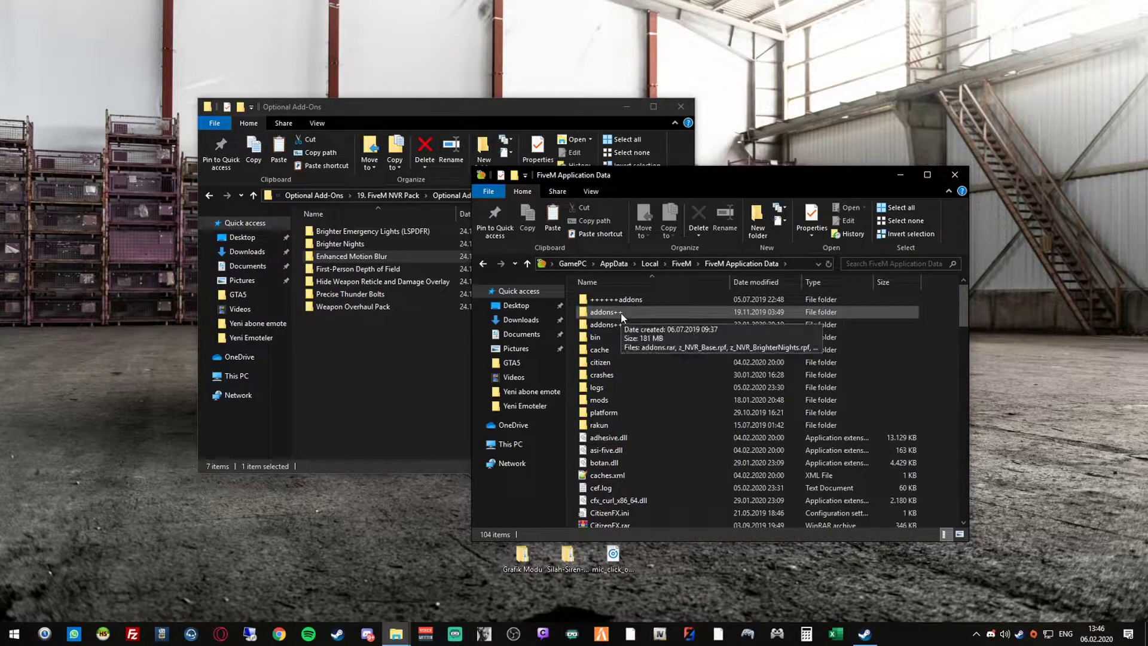
Go back up to the Grafik Modu folder and select NaturalVision Installer.oiv.
mouse_move(627, 324)
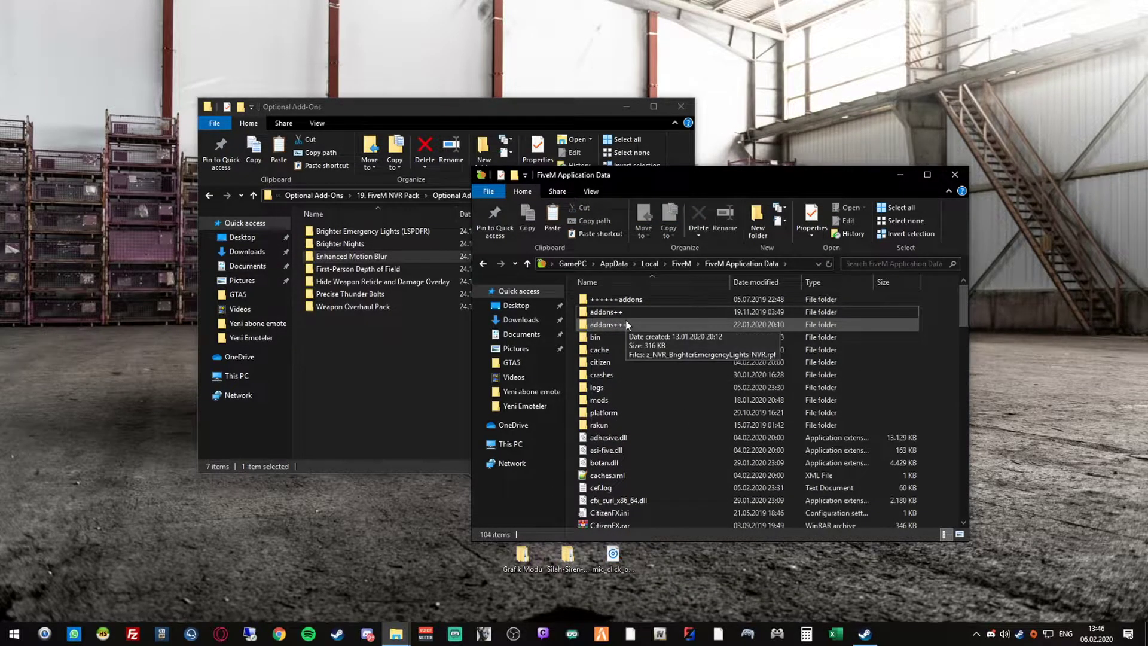
click(410, 330)
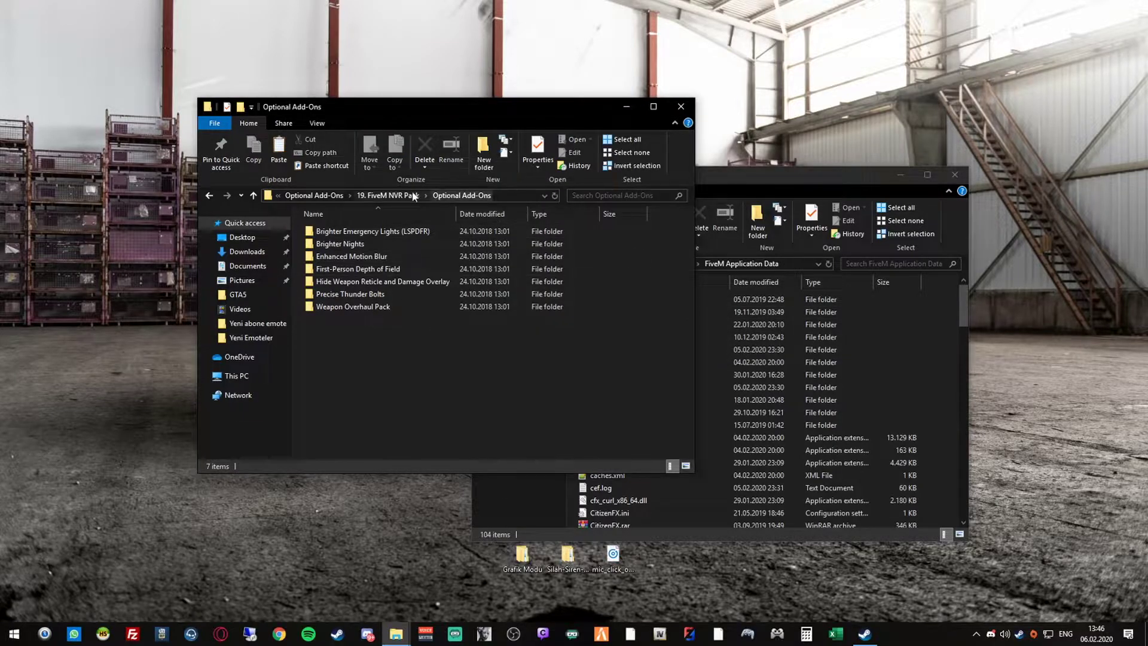
click(390, 196)
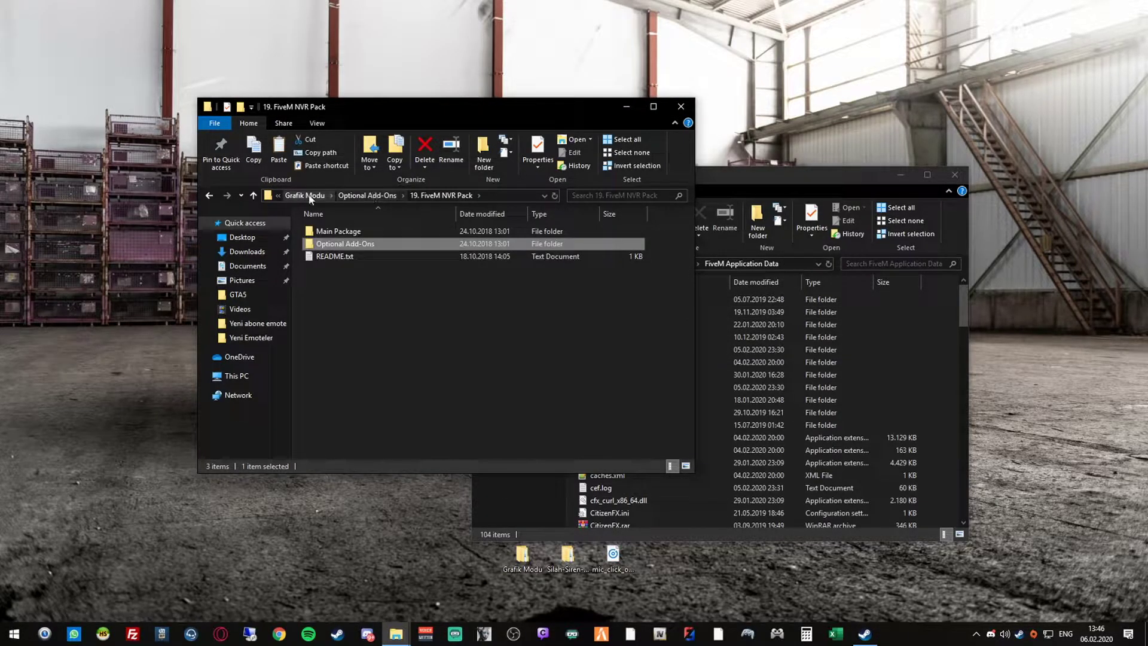
click(315, 196)
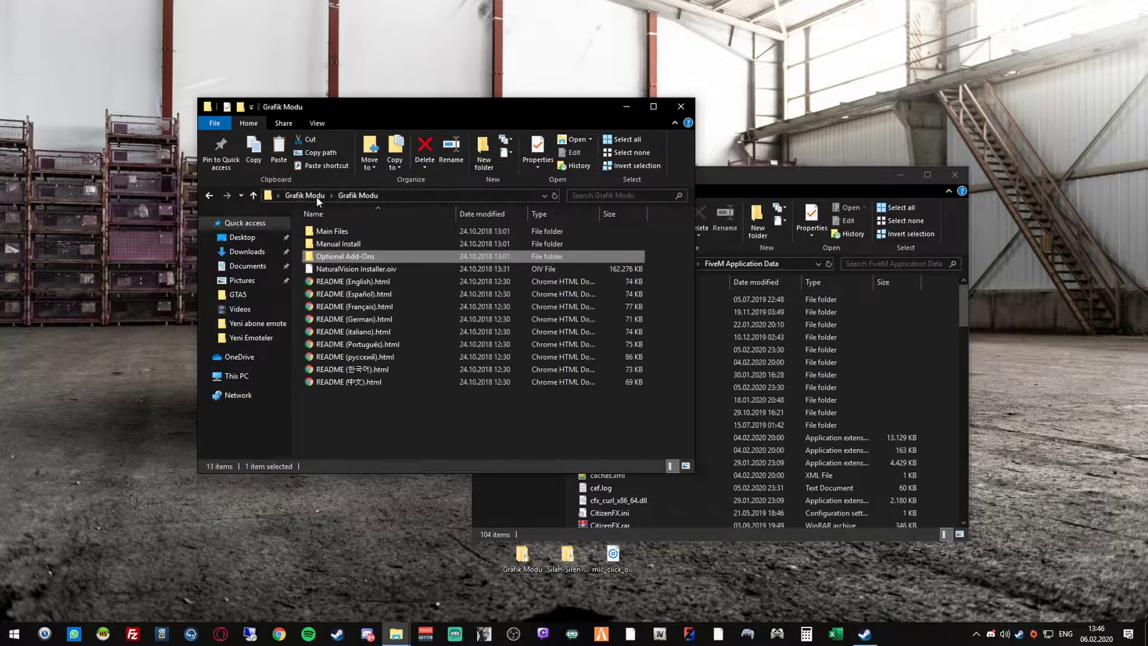
click(368, 268)
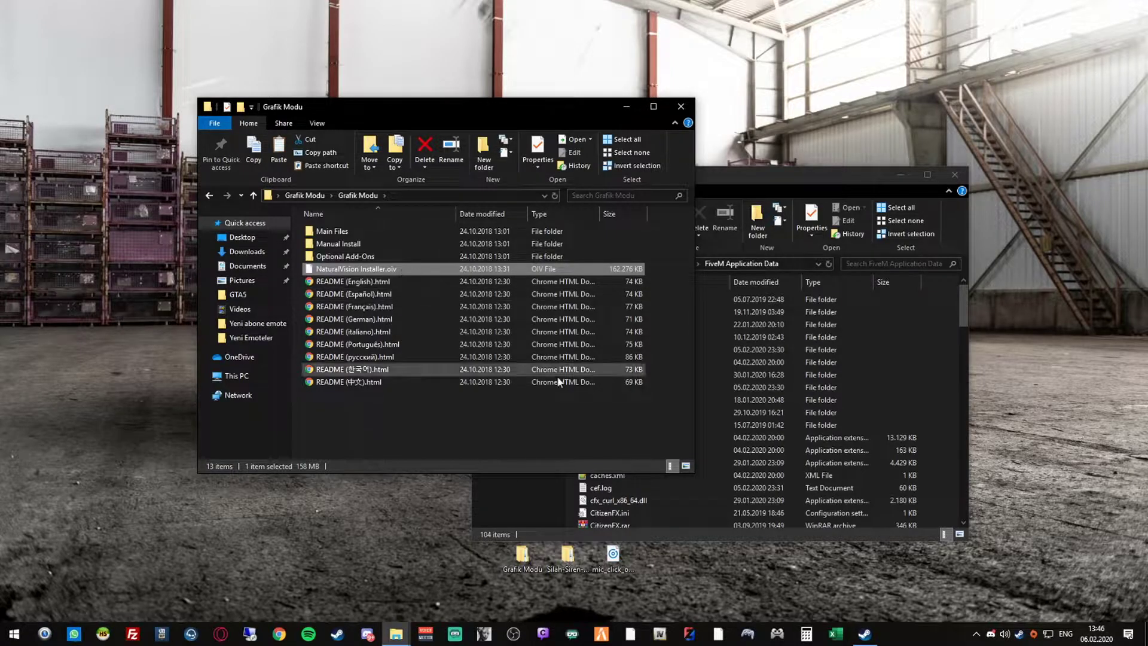
Start OpenIV for Grand Theft Auto V on Windows and open NaturalVision Installer.oiv in its package installer, closing the installer without installing.
click(662, 632)
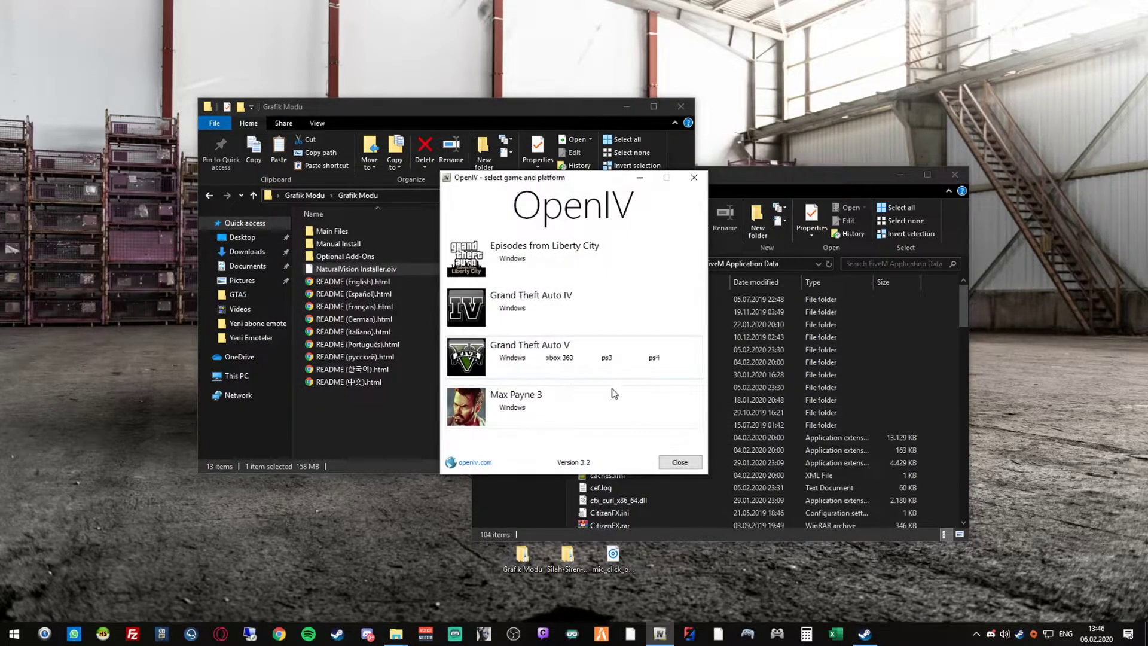
click(513, 359)
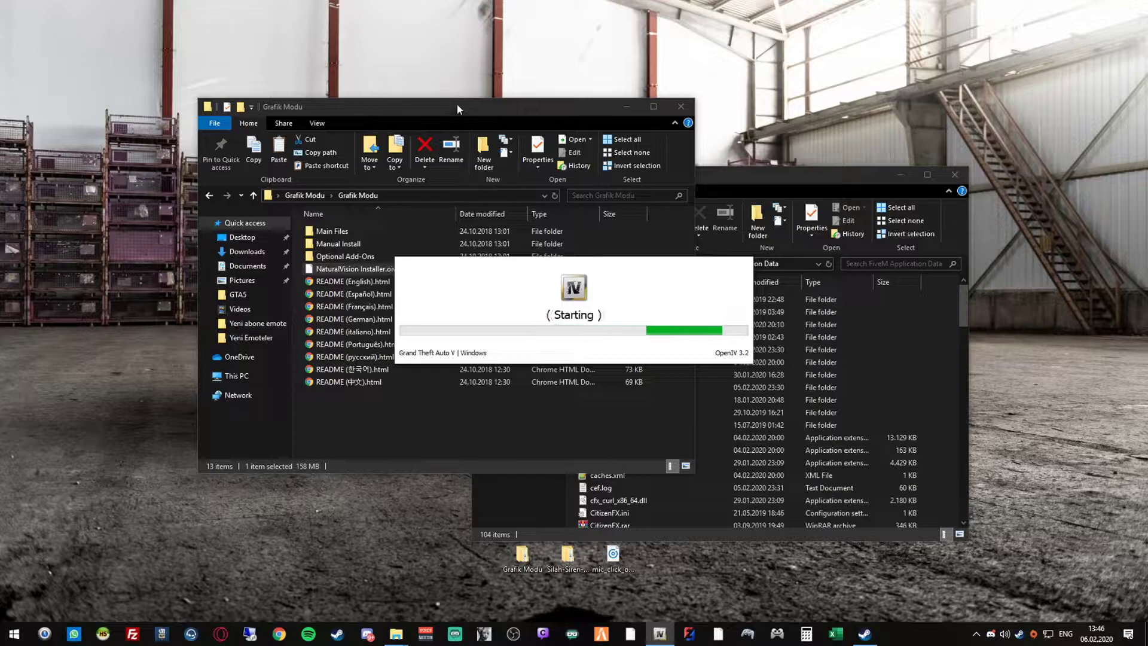
drag(457, 105, 322, 79)
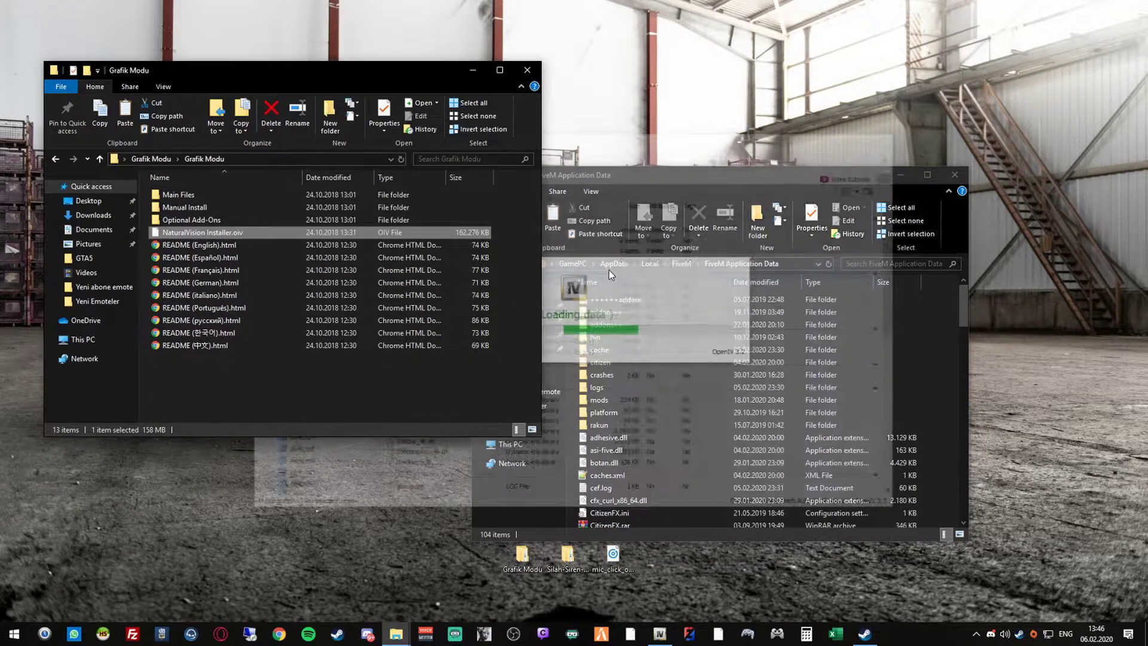
drag(605, 141, 774, 132)
drag(221, 235, 536, 302)
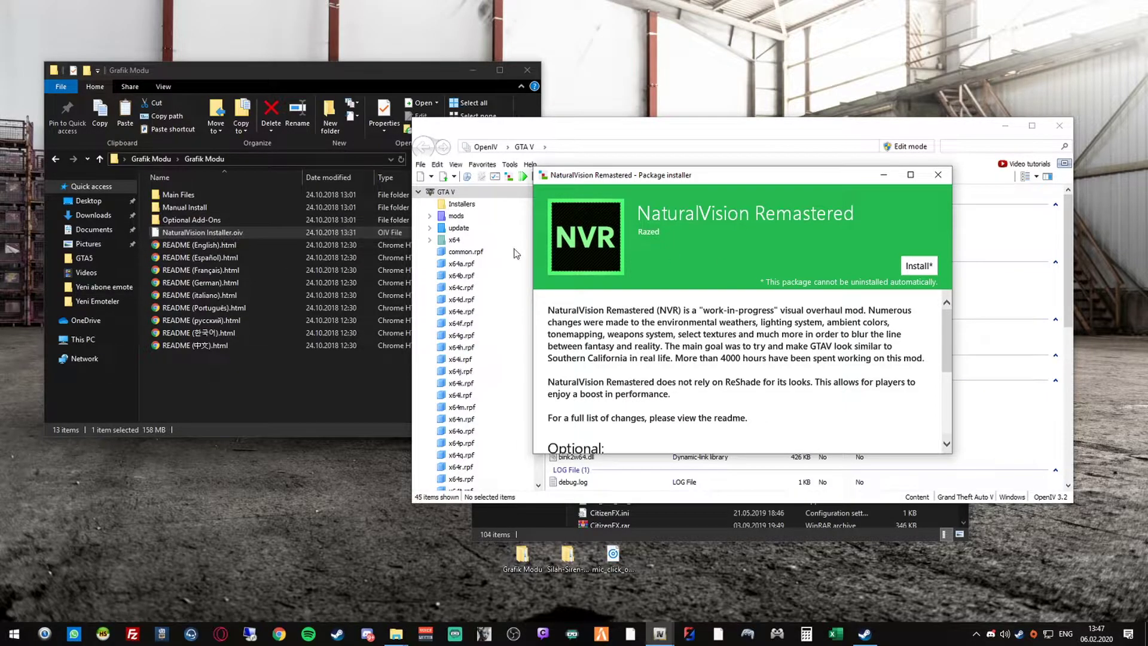
click(937, 174)
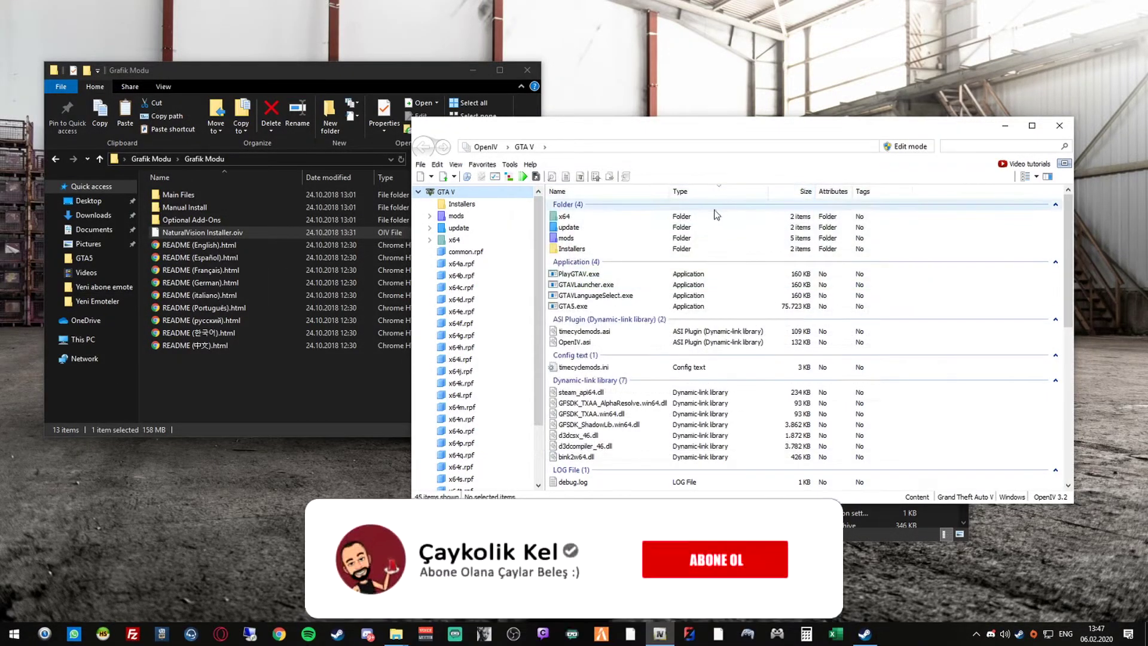
Close the Grafik Modu folder, OpenIV and the FiveM Application Data window.
click(527, 71)
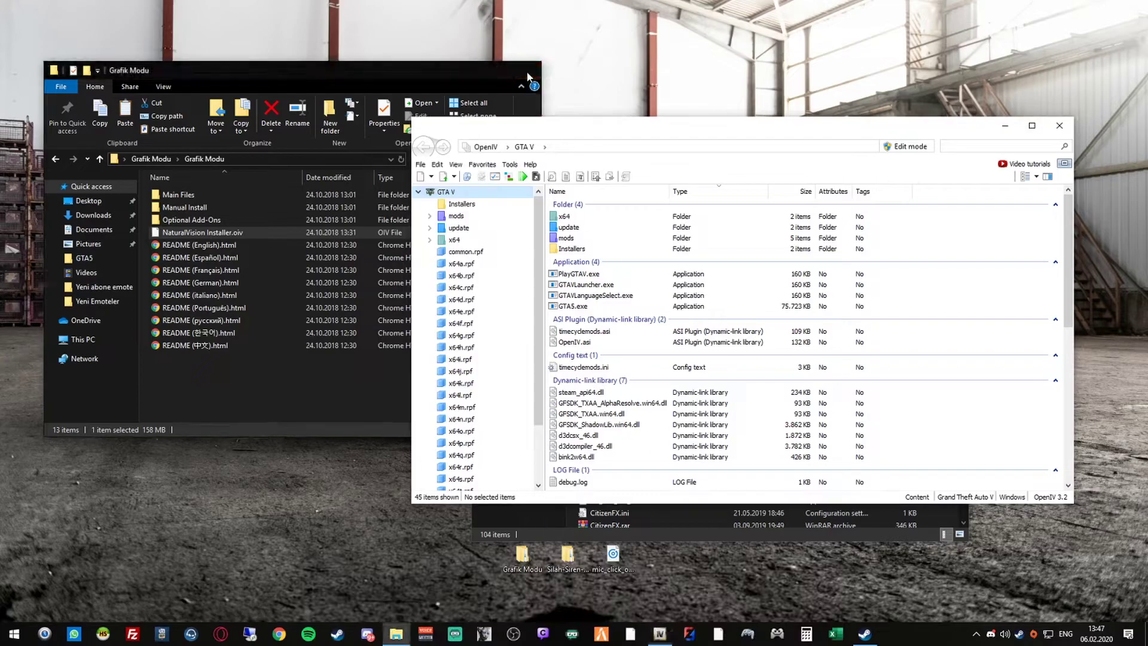
click(1058, 125)
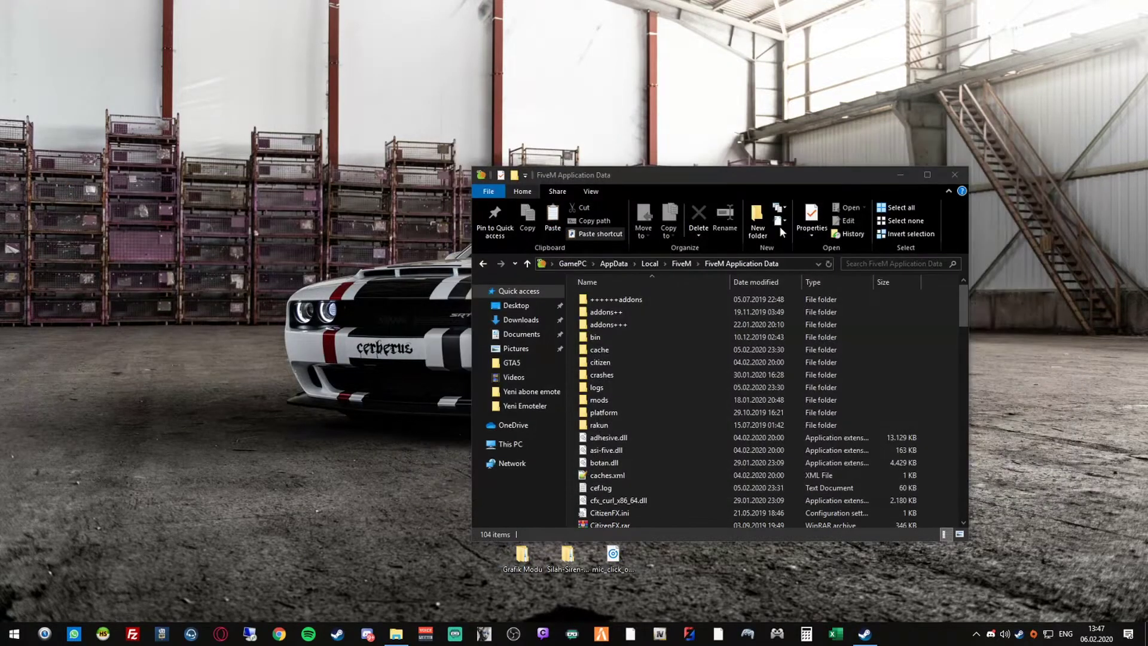
click(963, 172)
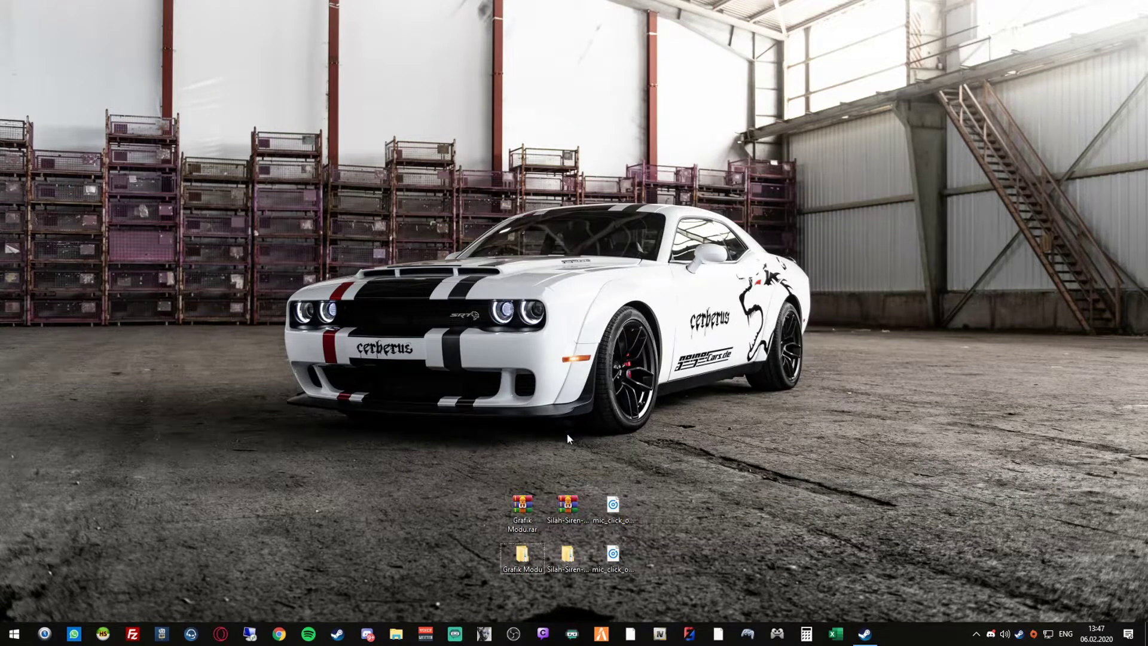
Open the Silah-Siren-Helikopter folder on the desktop and open its AS-350 subfolder.
click(567, 553)
double_click(567, 553)
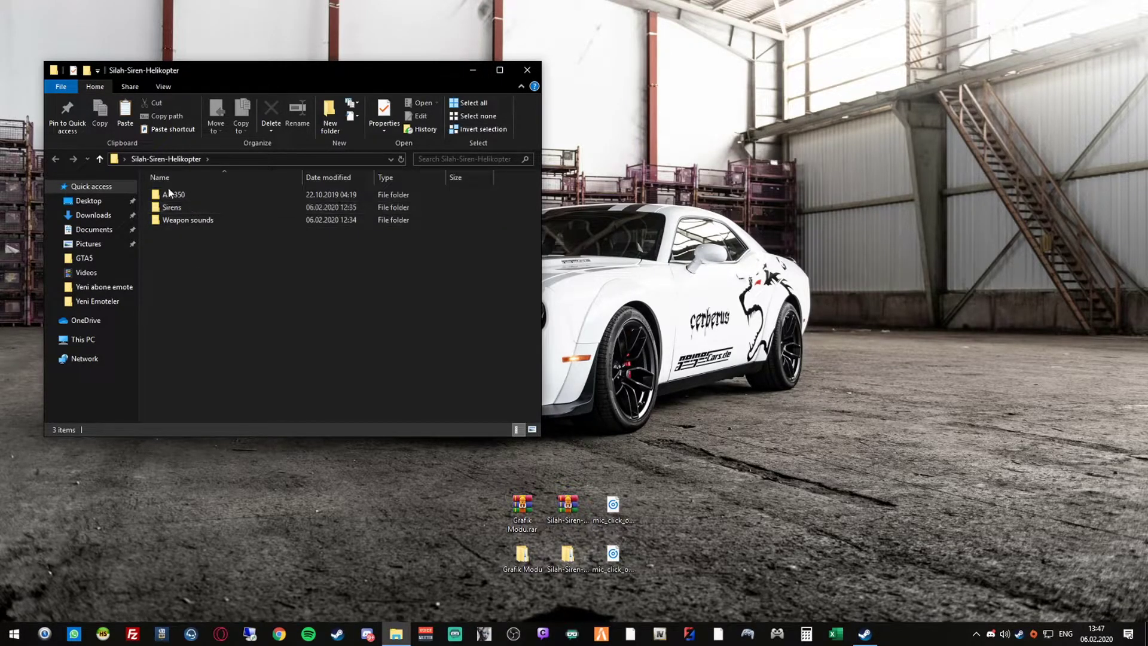
mouse_move(199, 194)
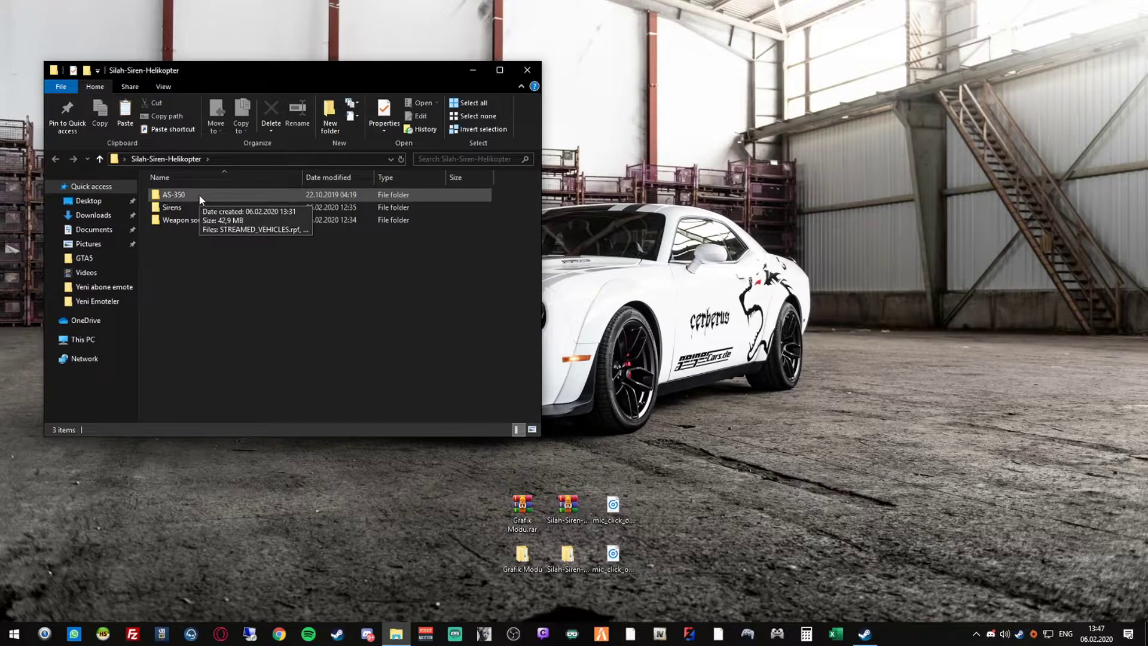
click(183, 191)
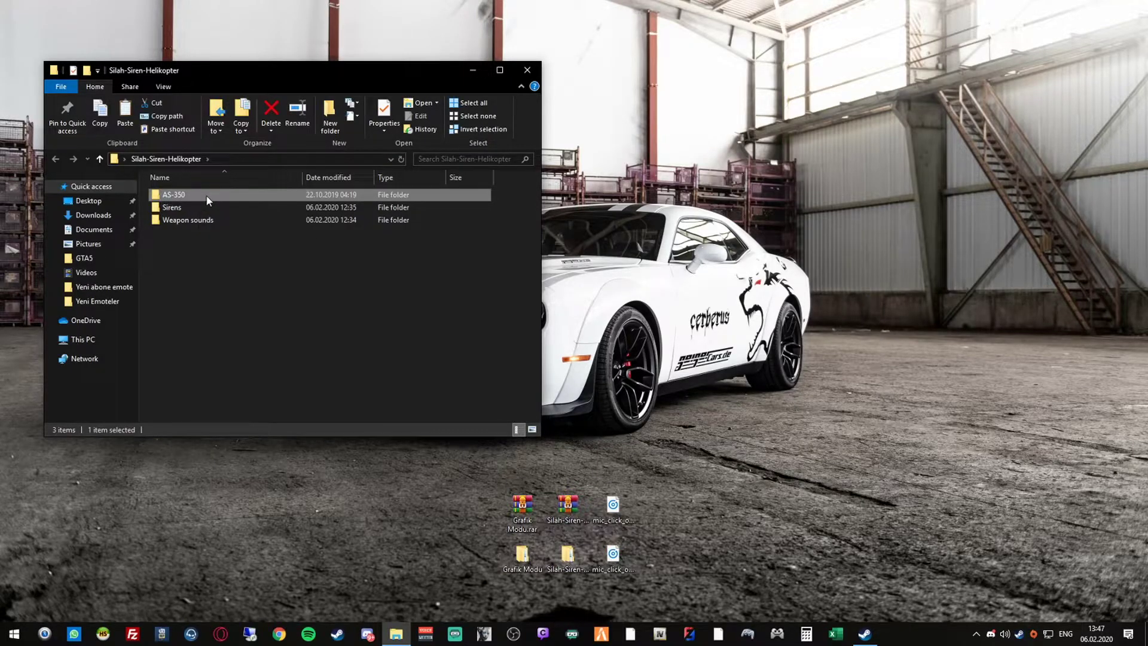
mouse_move(207, 200)
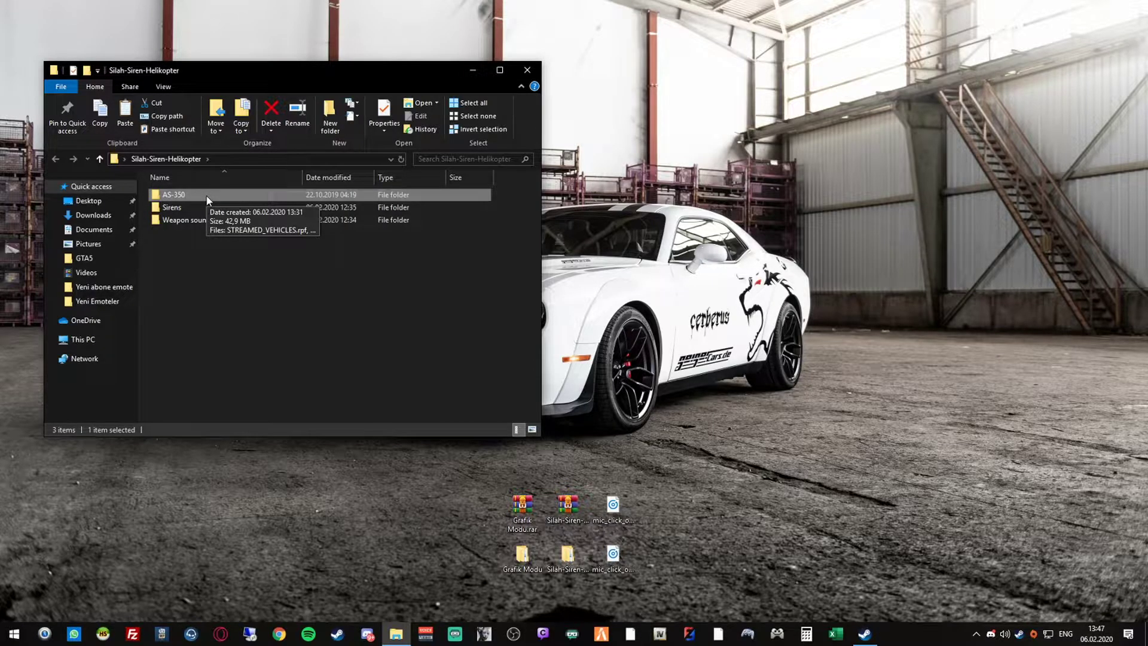
double_click(207, 200)
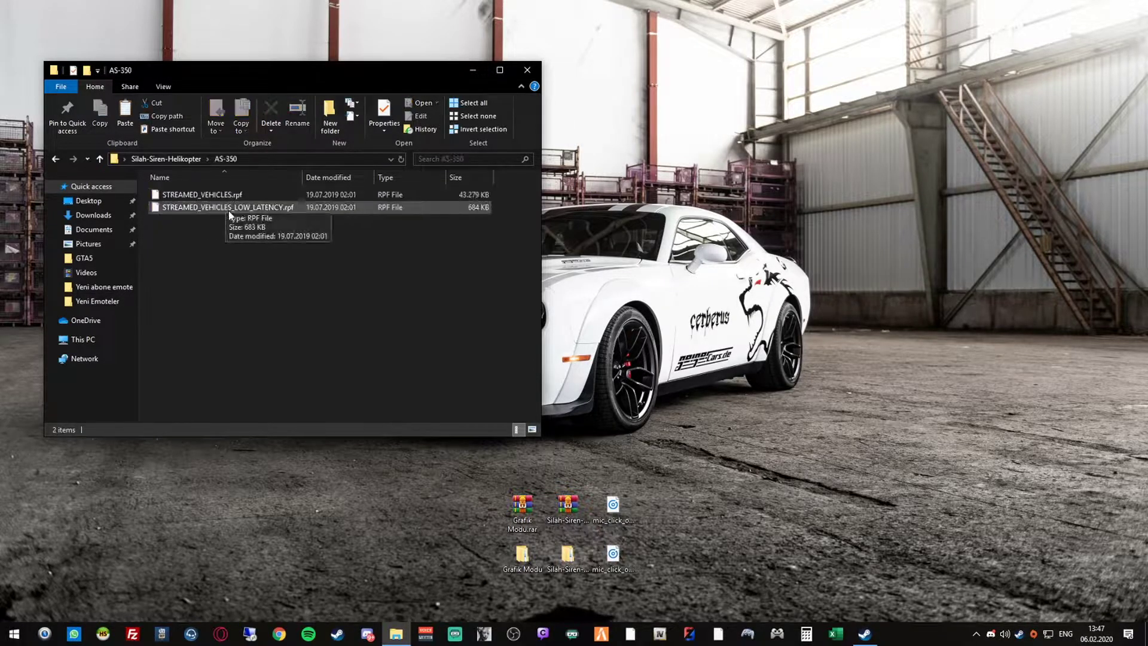
Return to the Silah-Siren-Helikopter folder, then switch to Steam and open Grand Theft Auto V's local files folder in a separate window.
click(166, 158)
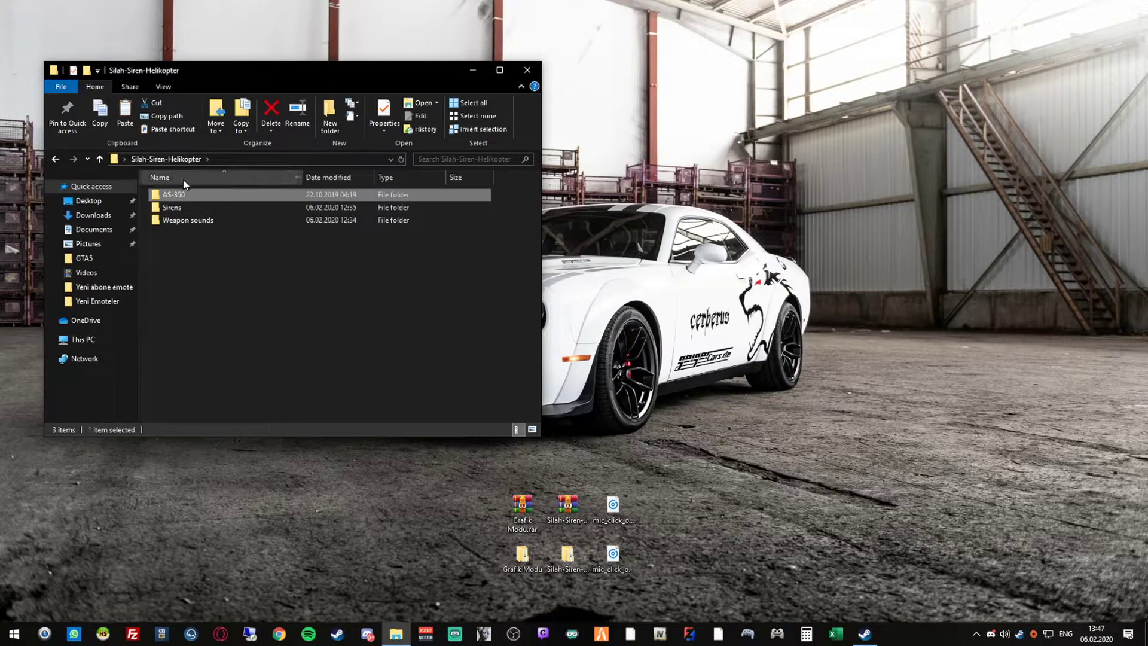
click(309, 316)
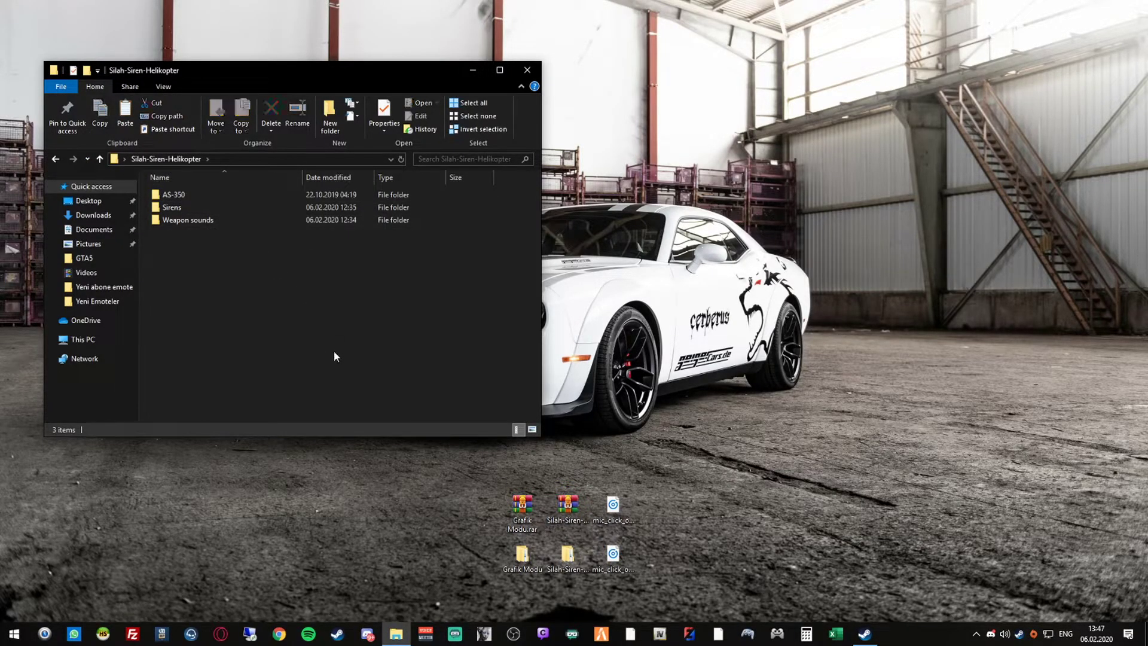
click(864, 634)
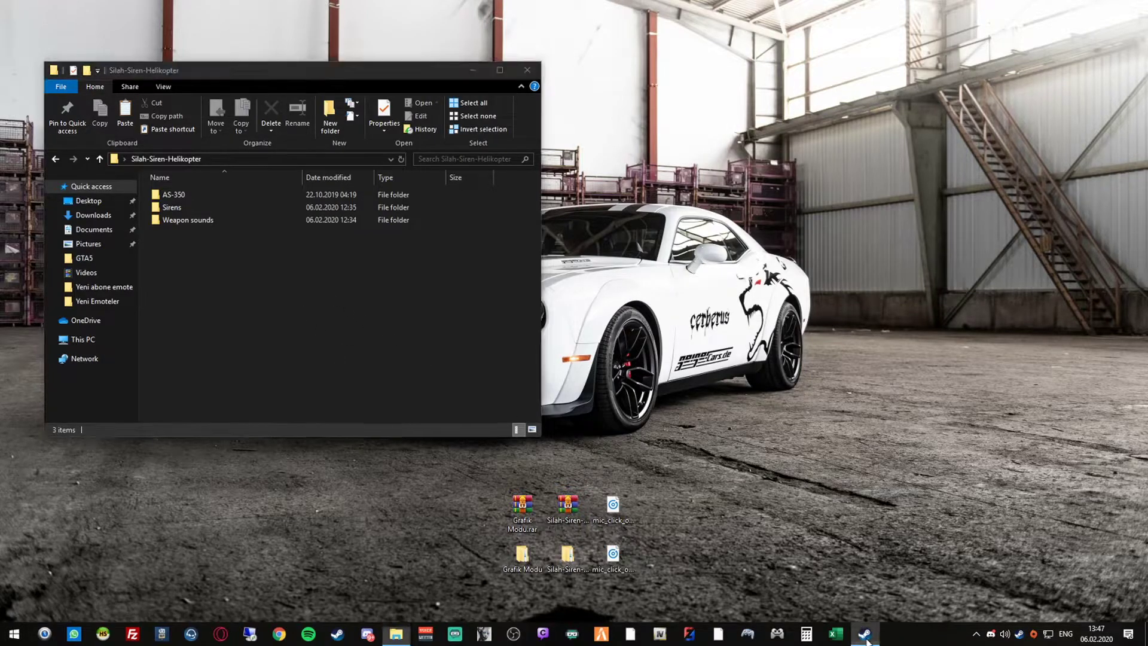
drag(507, 58, 698, 58)
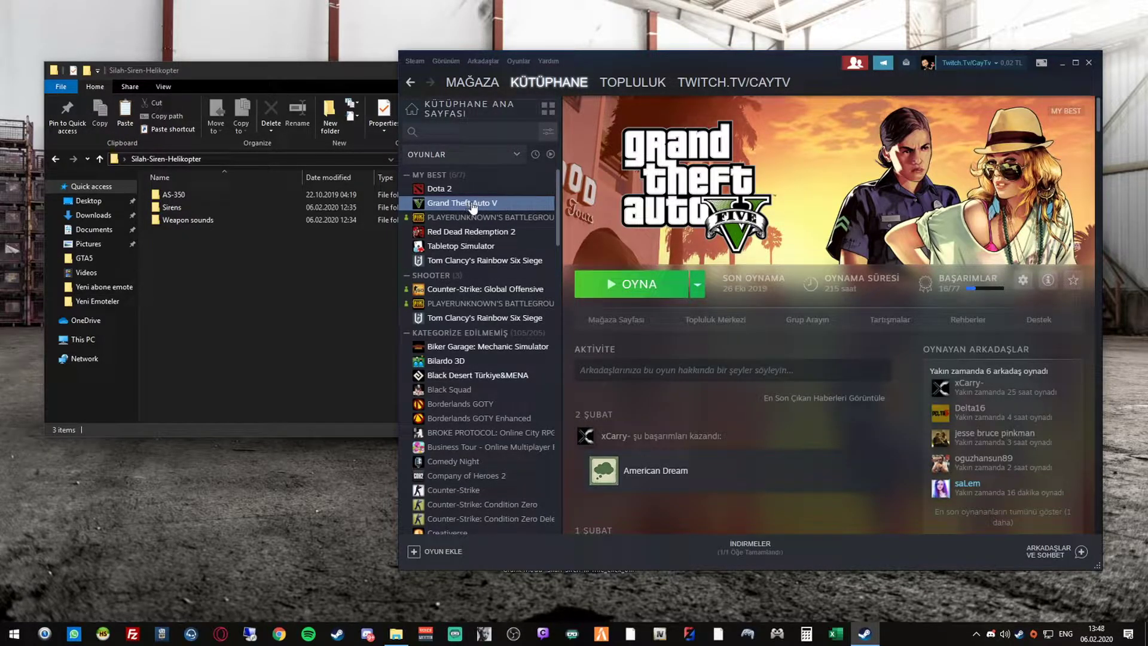
right_click(472, 207)
mouse_move(506, 282)
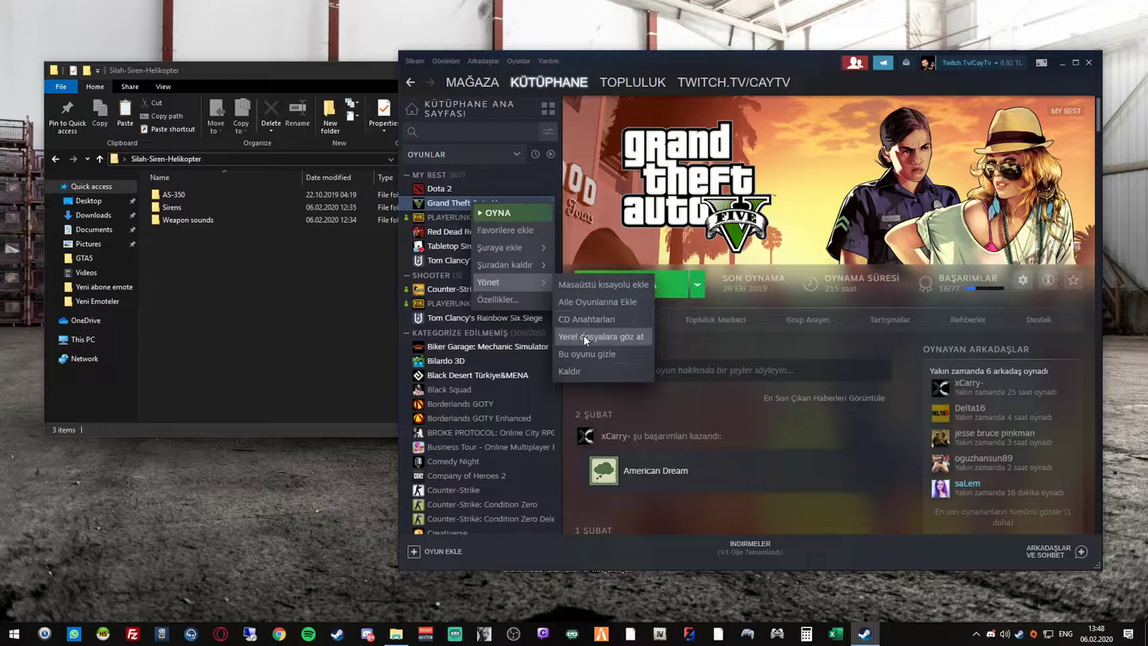
click(601, 338)
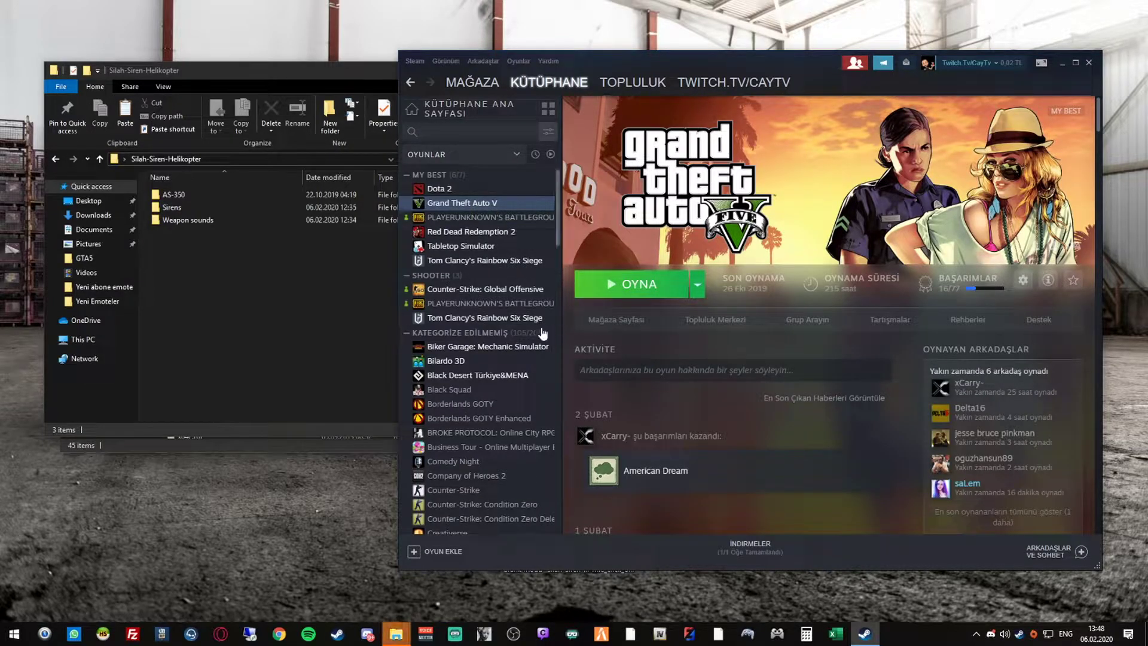
click(268, 455)
drag(312, 92, 720, 112)
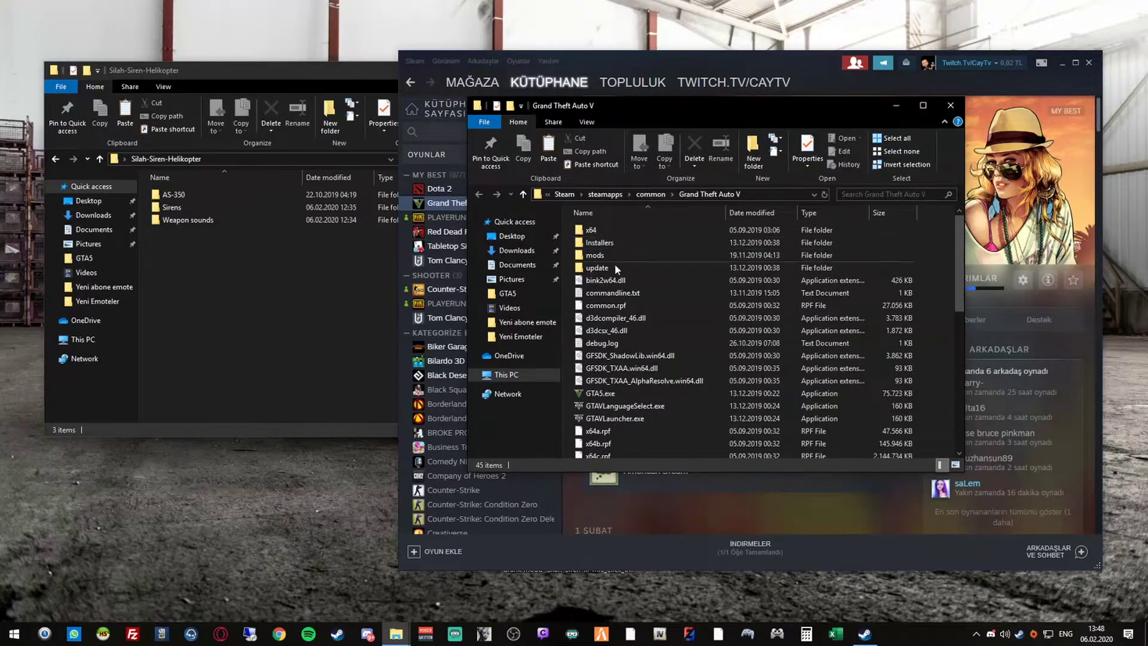
Show the full path of the Grand Theft Auto V folder and open its x64\audio\sfx subfolder.
click(755, 195)
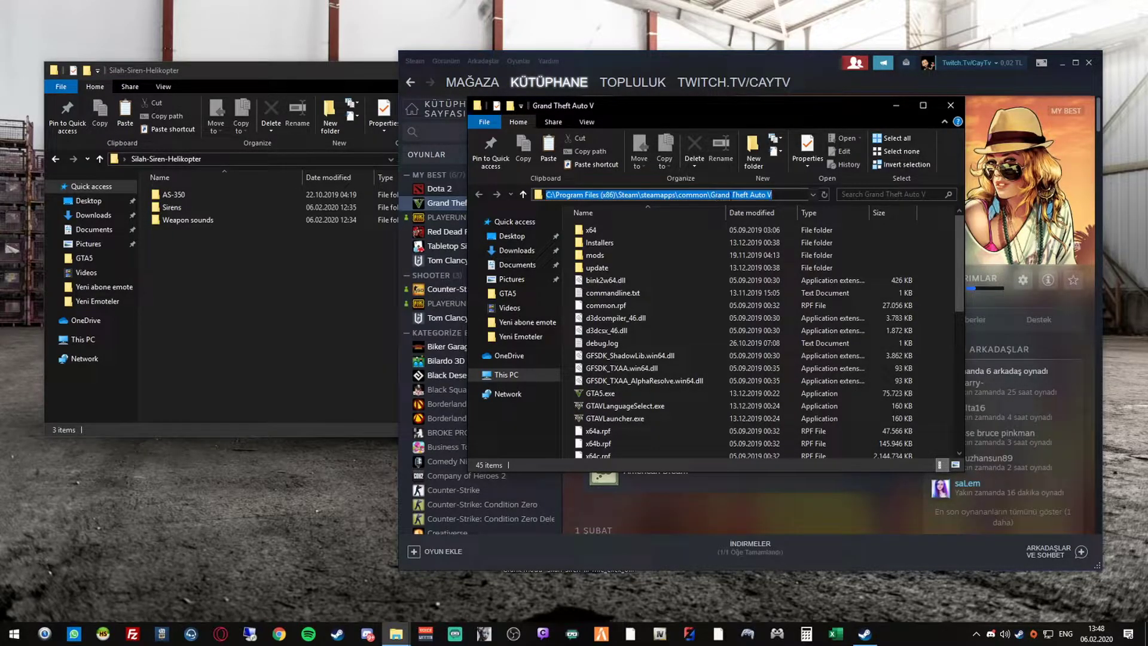
key(End)
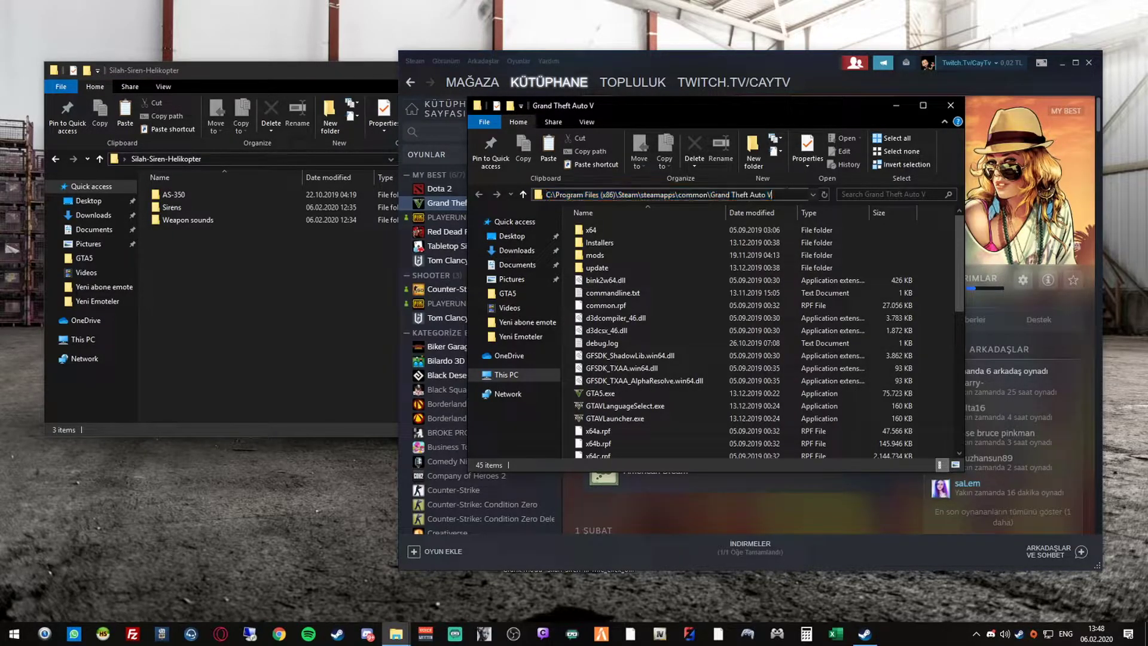
double_click(643, 231)
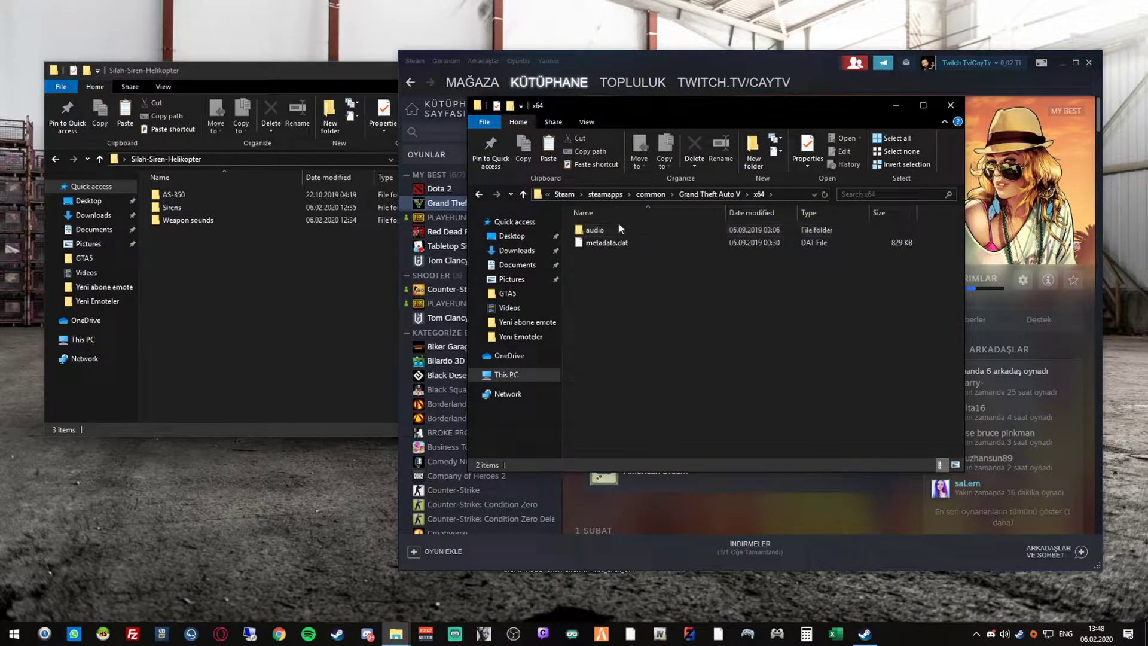
double_click(620, 229)
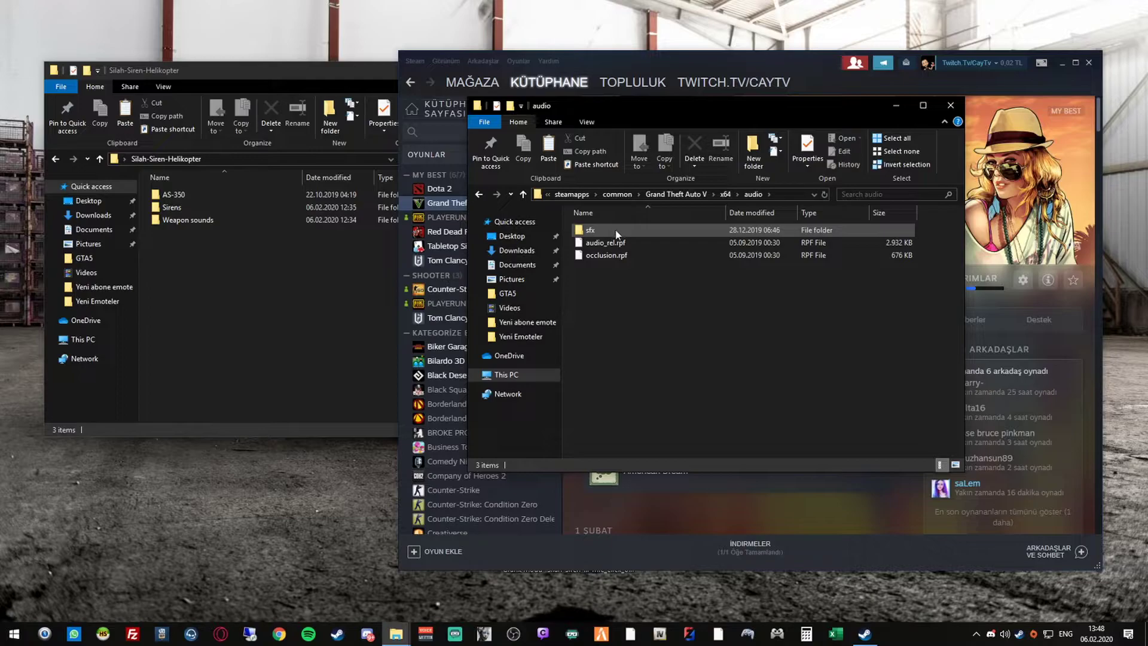
double_click(651, 229)
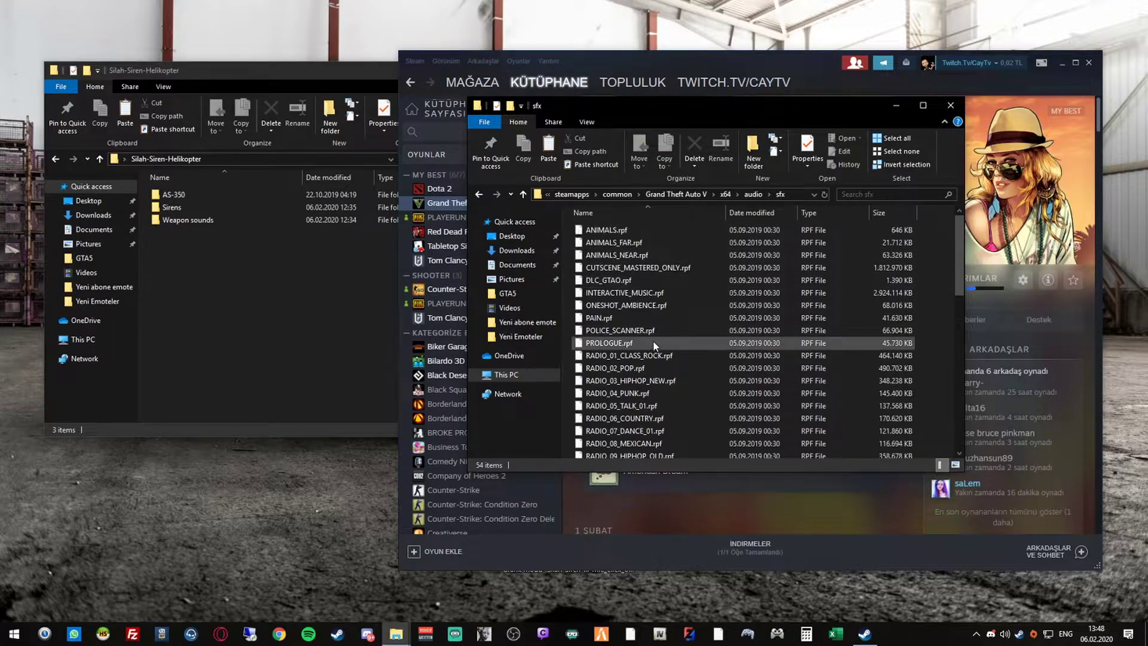
scroll(657, 338, down, 10)
scroll(666, 335, up, 10)
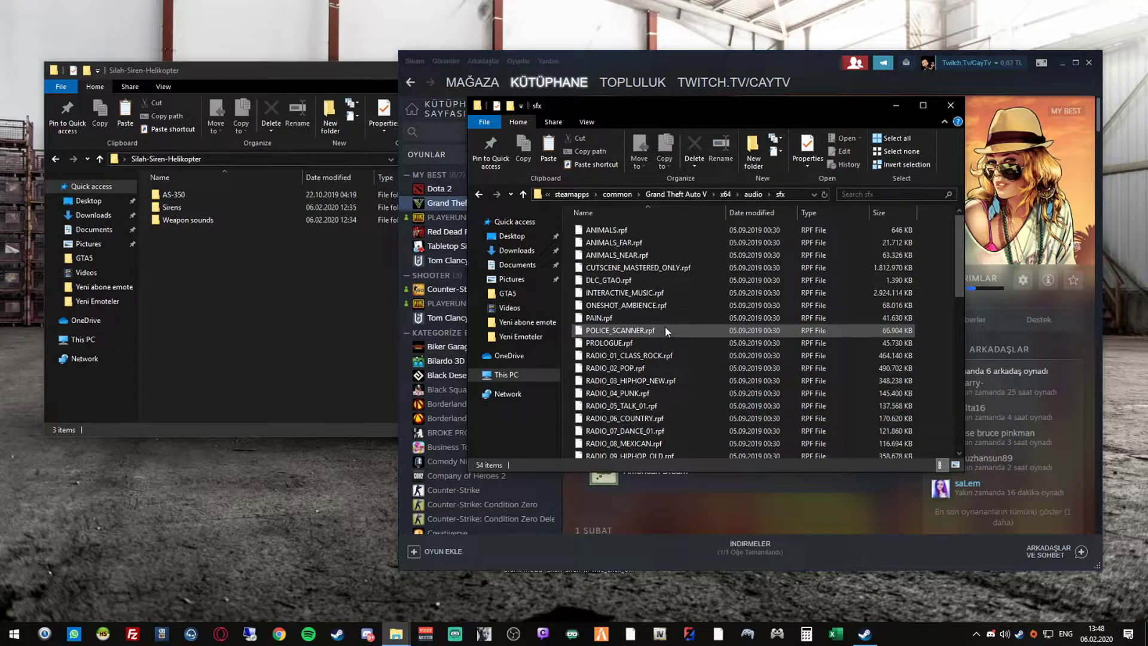
Copy STREAMED_VEHICLES.rpf and STREAMED_VEHICLES_LOW_LATENCY.rpf from the AS-350 folder into the game's sfx folder, replacing the existing files.
double_click(199, 195)
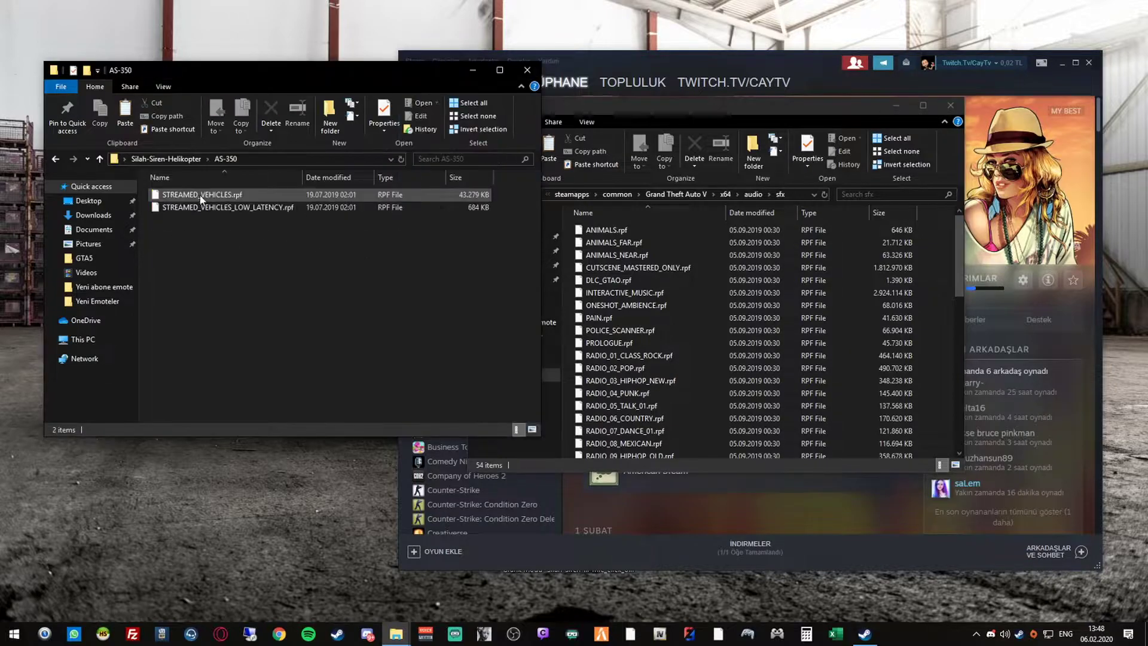
drag(243, 228, 180, 196)
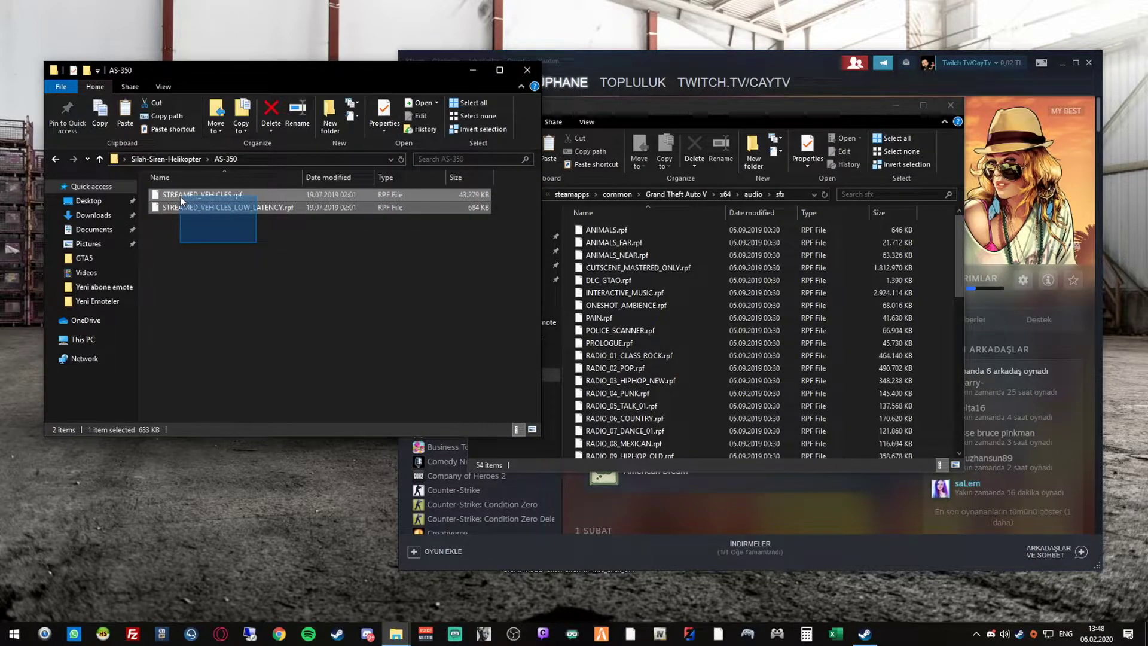
click(216, 223)
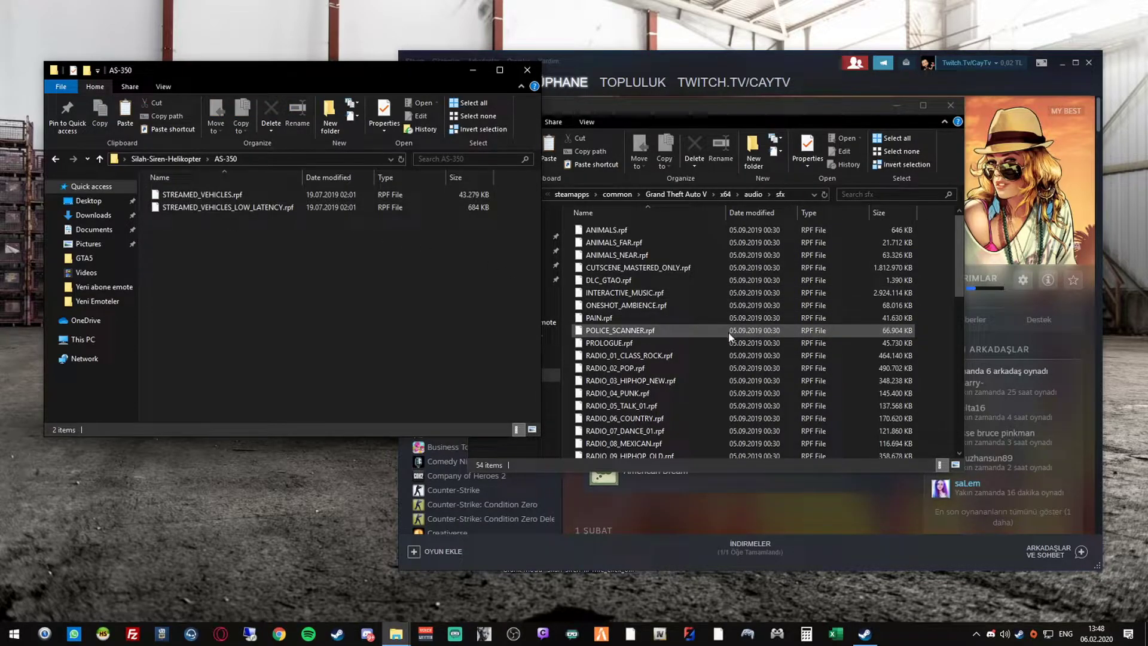
drag(371, 256, 210, 196)
right_click(221, 207)
click(271, 359)
right_click(694, 340)
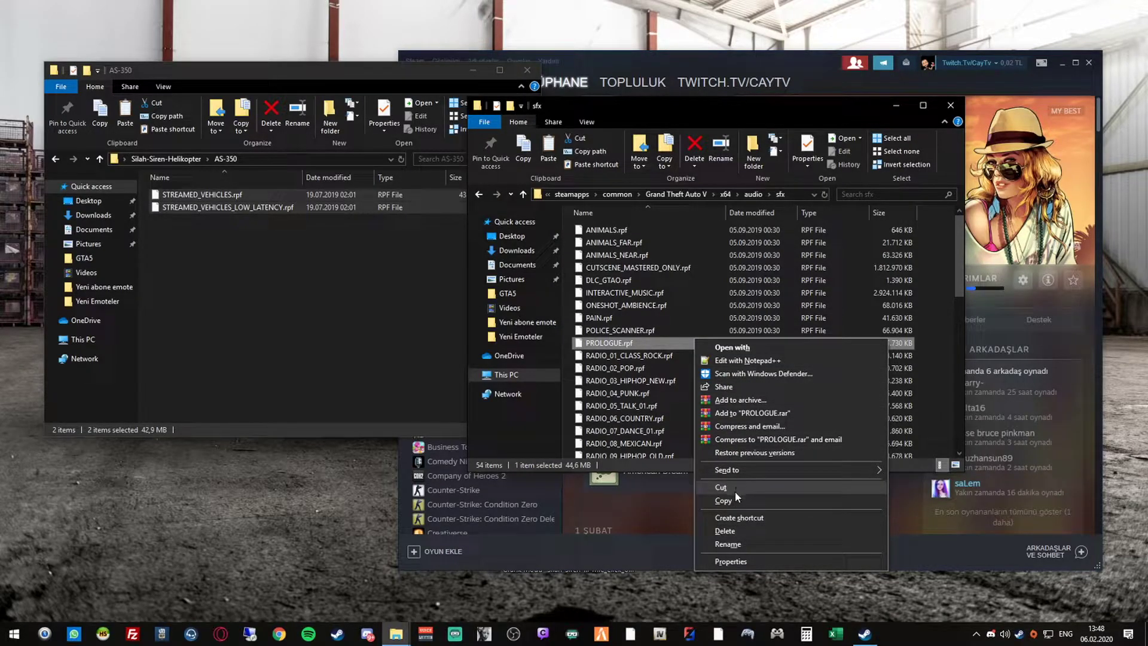
right_click(941, 414)
click(970, 498)
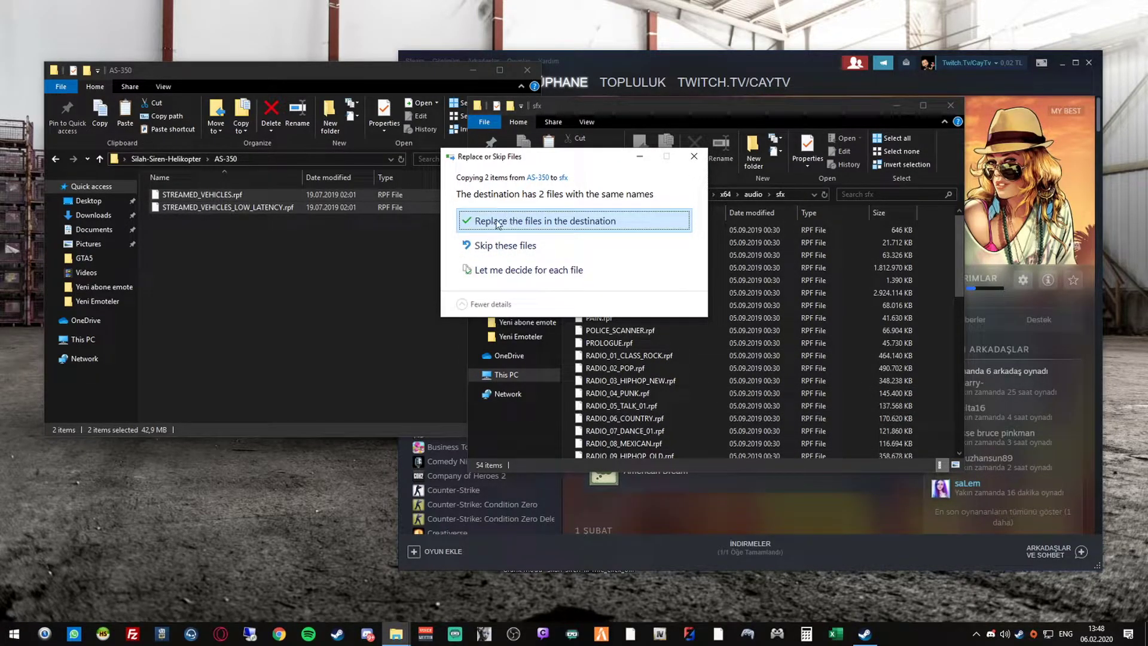
click(503, 222)
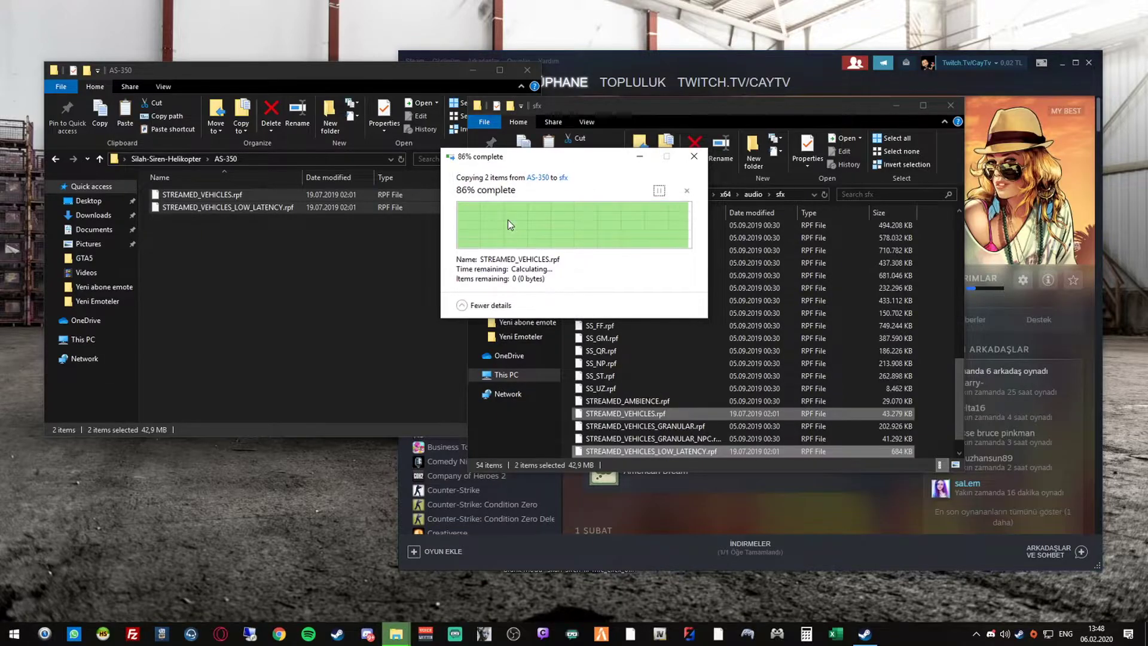
Go back to the Silah-Siren-Helikopter folder and open the Whelen 295SLSA1++ folder inside Sirens.
click(332, 246)
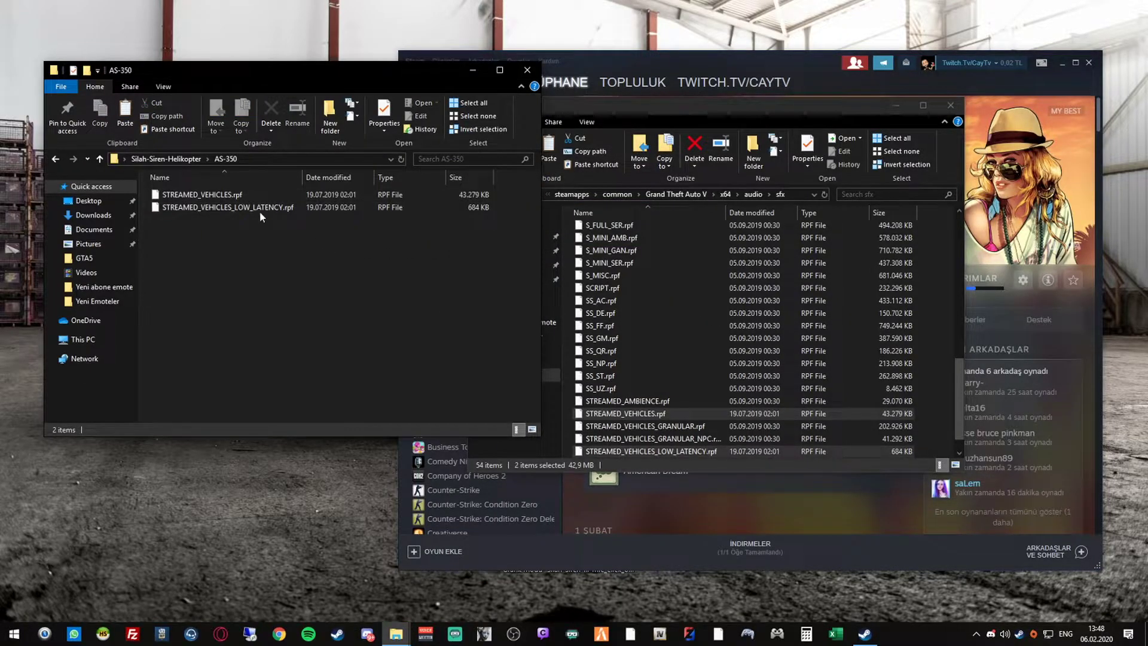
click(165, 158)
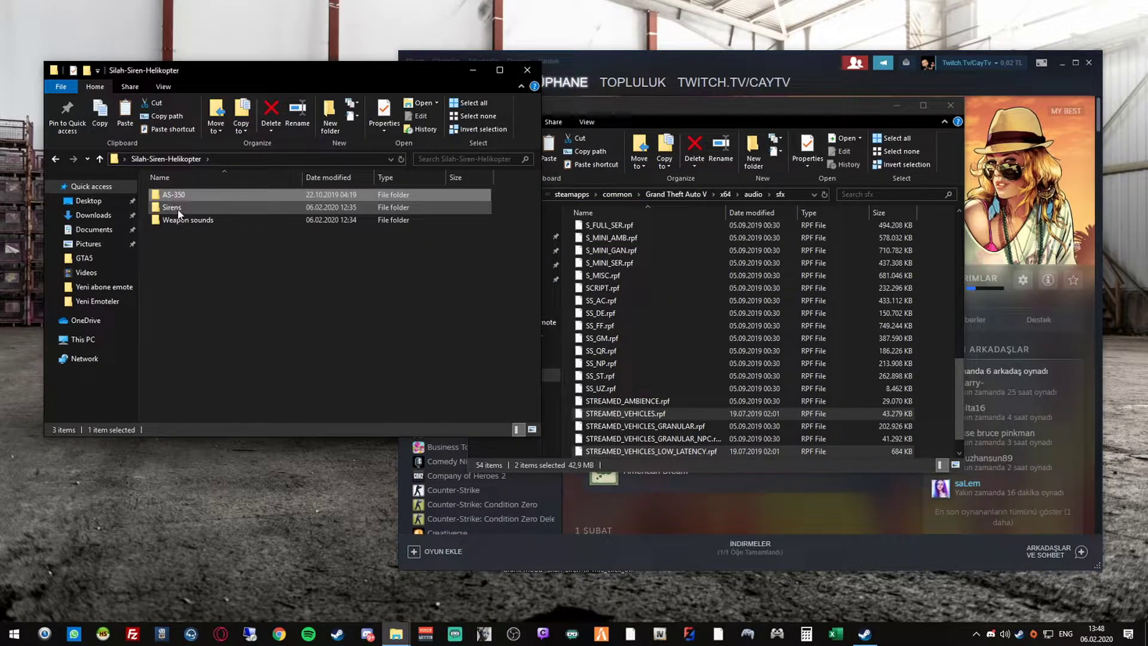
double_click(179, 212)
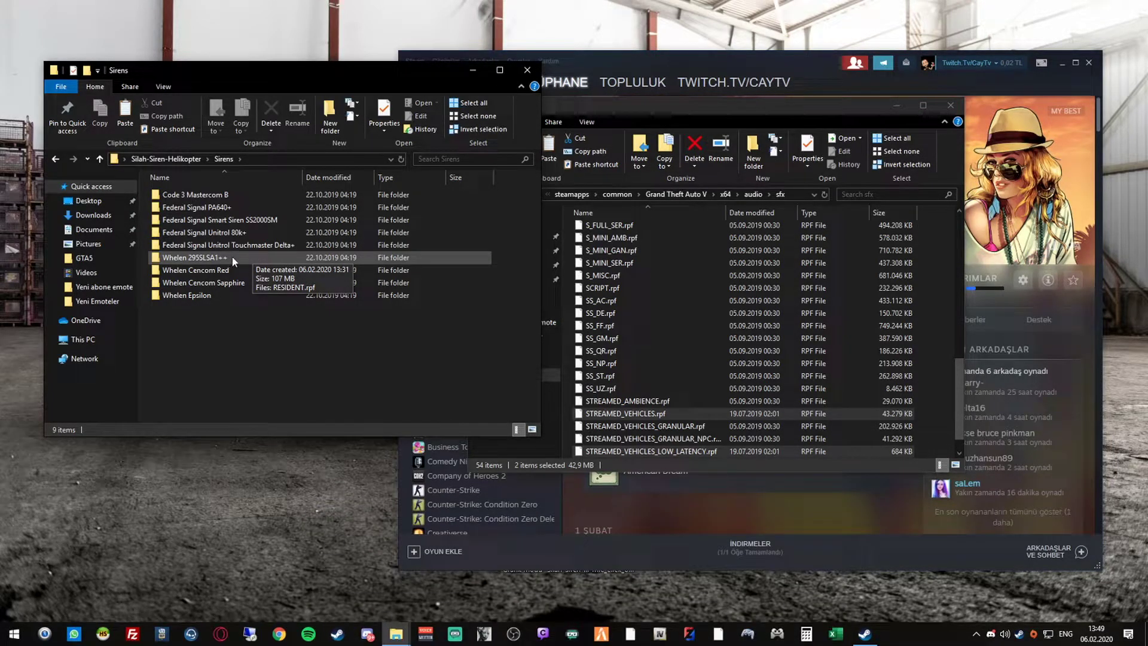
double_click(242, 256)
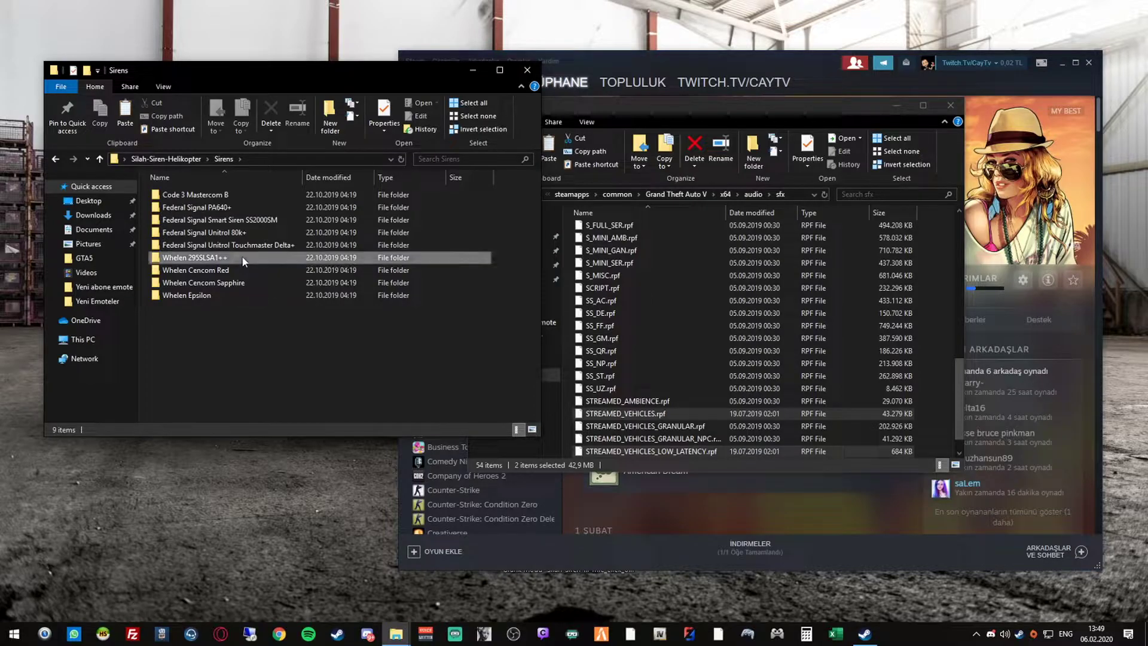
Copy the siren file RESIDENT.rpf into the game's sfx folder, replacing the existing file.
click(200, 196)
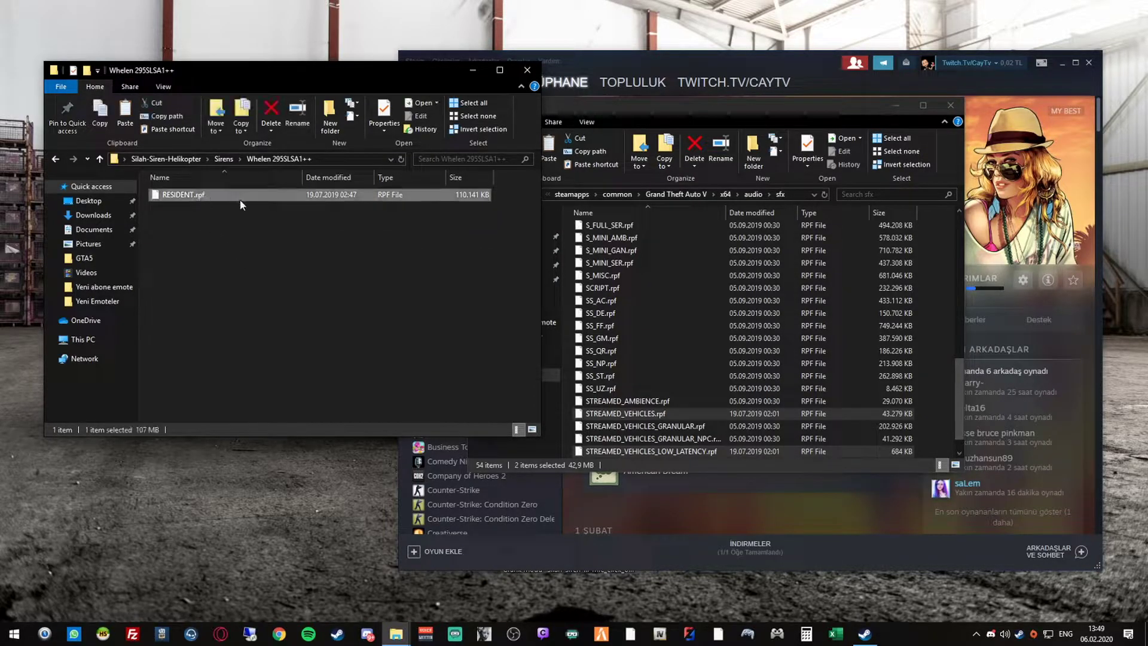
right_click(230, 195)
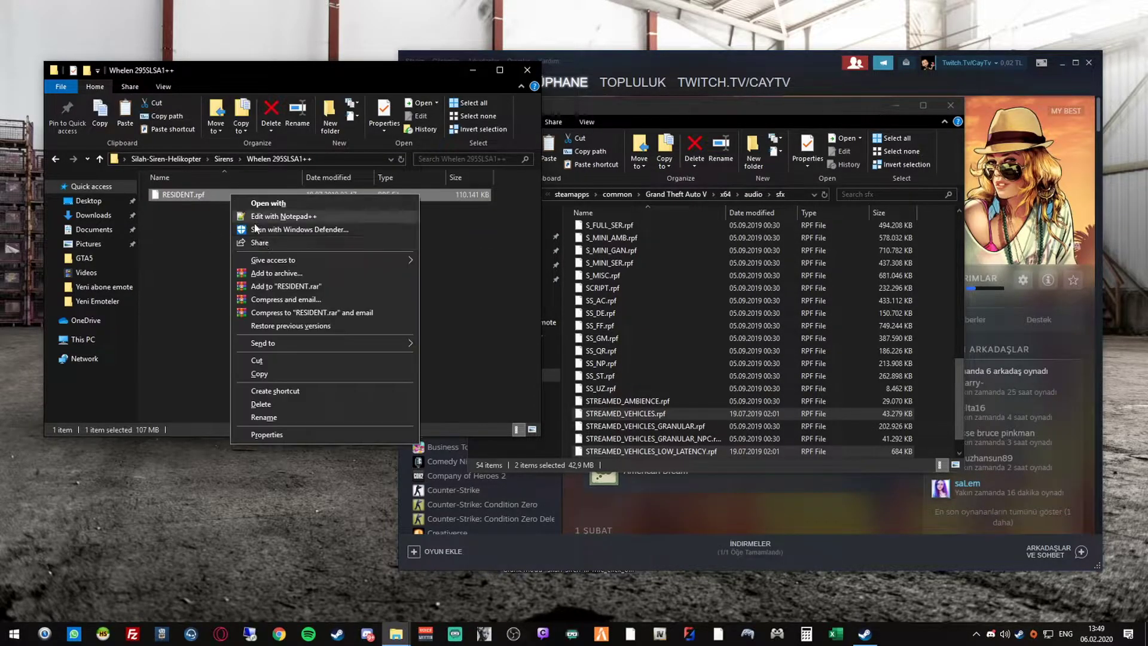
click(269, 371)
right_click(930, 325)
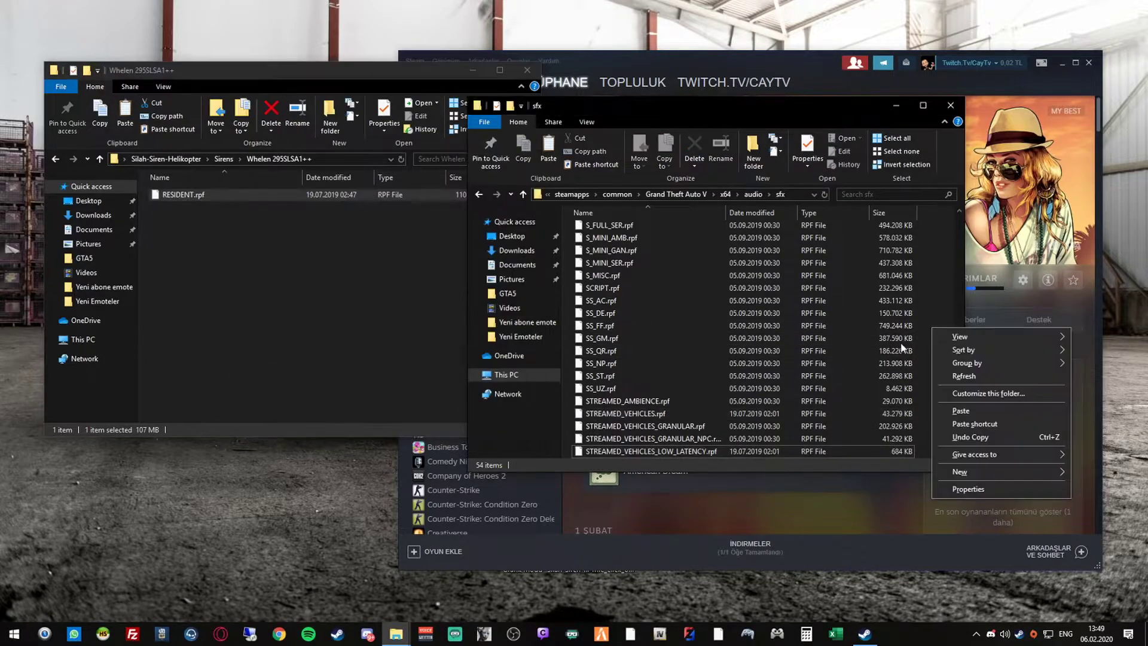
click(961, 410)
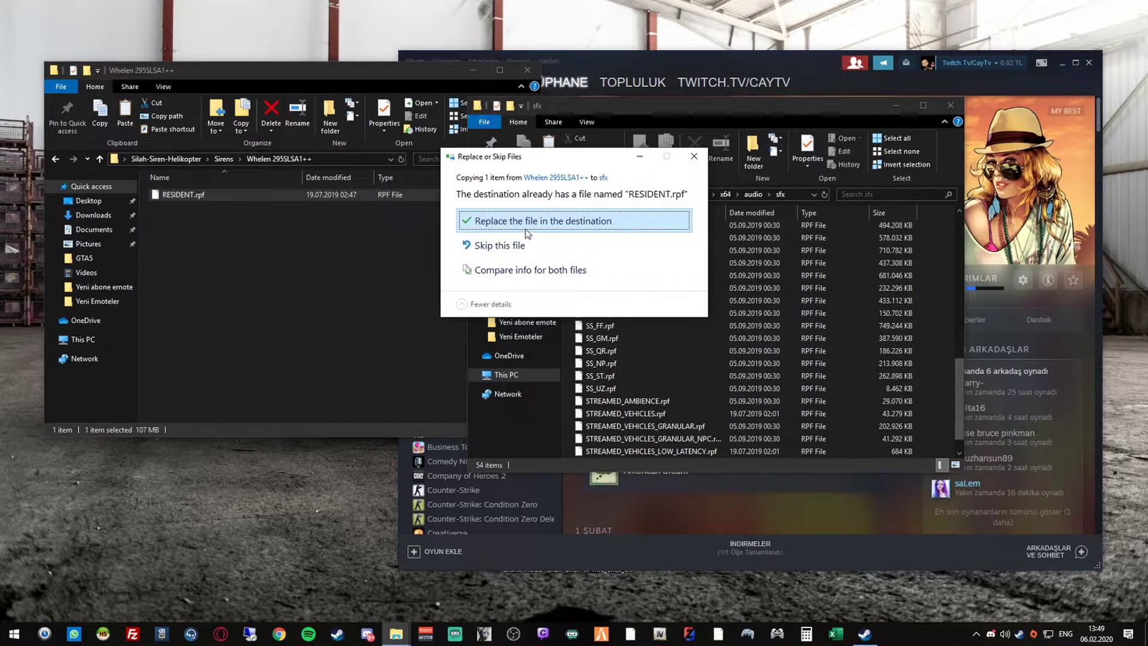
click(516, 222)
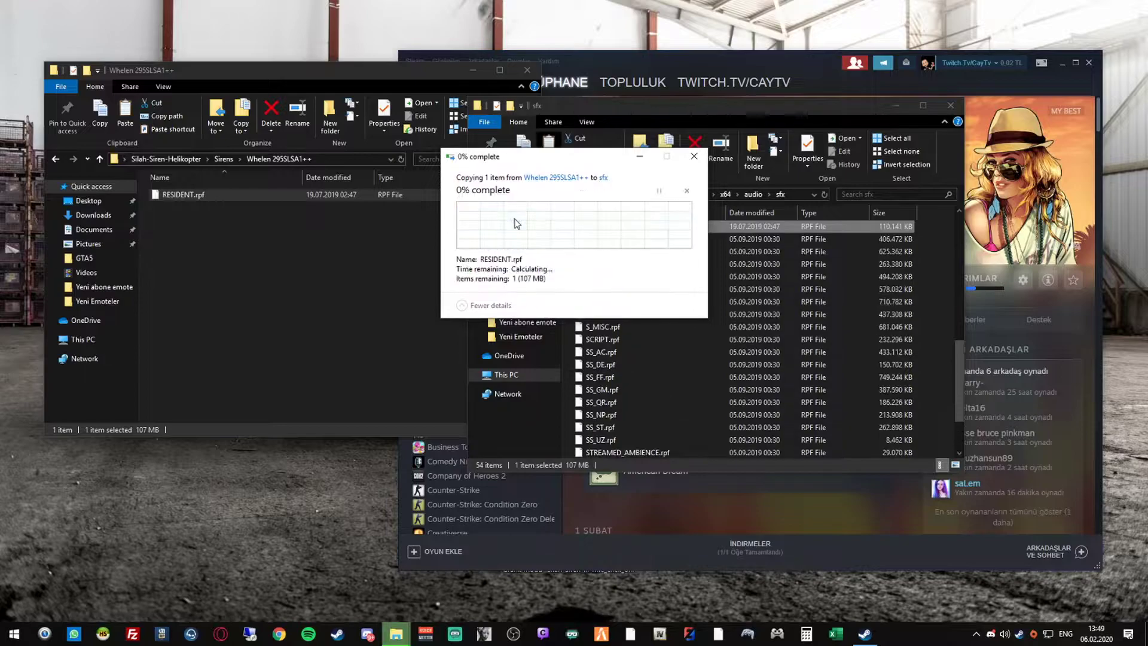
Return from the siren folders to Silah-Siren-Helikopter and open the Weapon sounds folder.
click(266, 181)
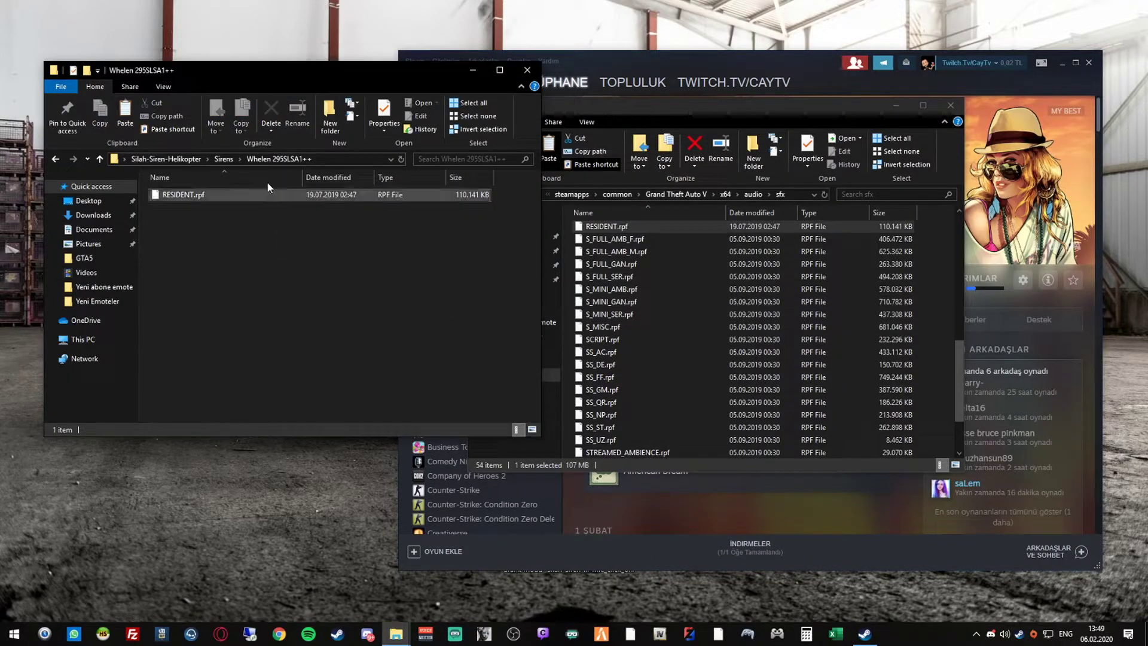
click(221, 160)
click(165, 158)
double_click(203, 220)
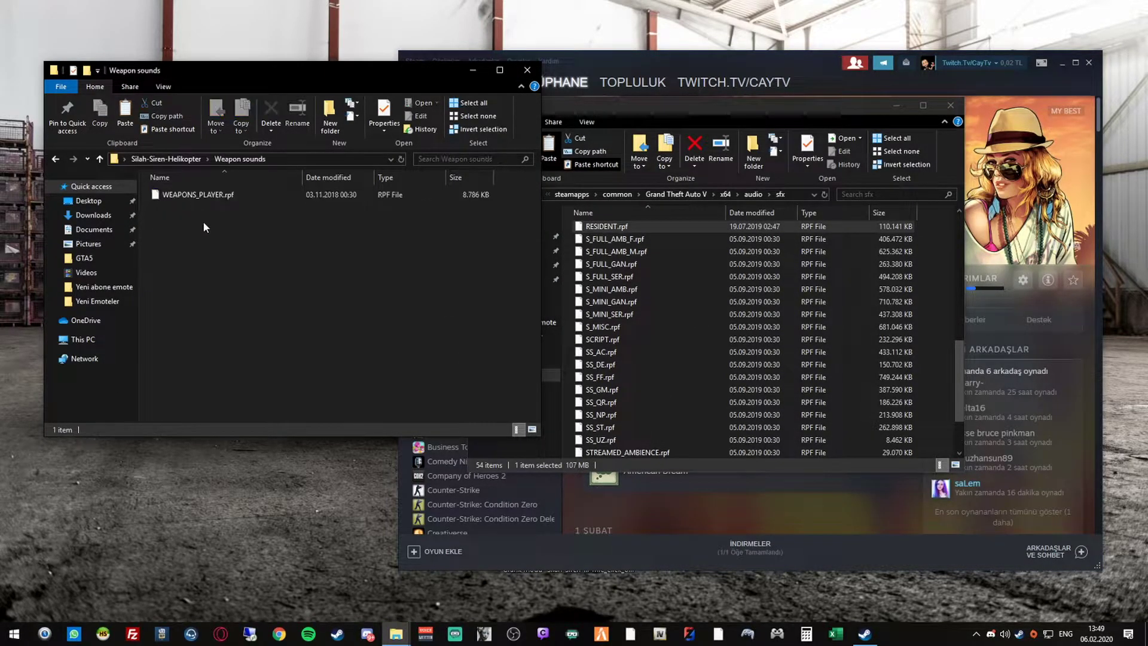
Copy WEAPONS_PLAYER.rpf into the game's sfx folder, replacing the existing file, and return to the Silah-Siren-Helikopter folder.
right_click(208, 195)
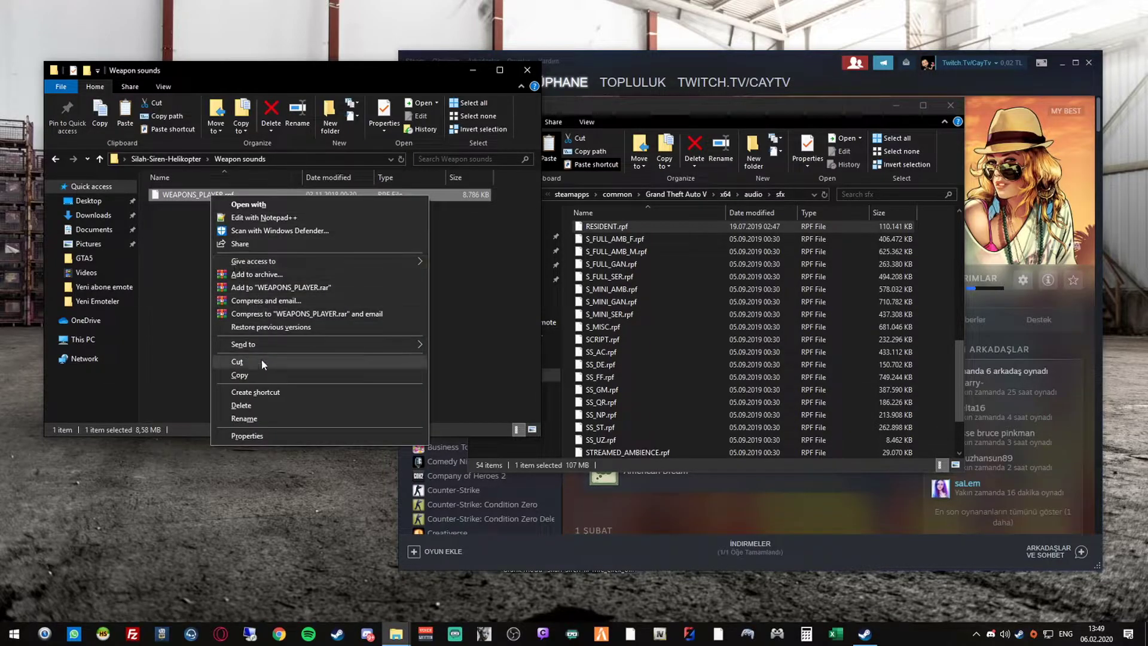
click(263, 375)
right_click(940, 338)
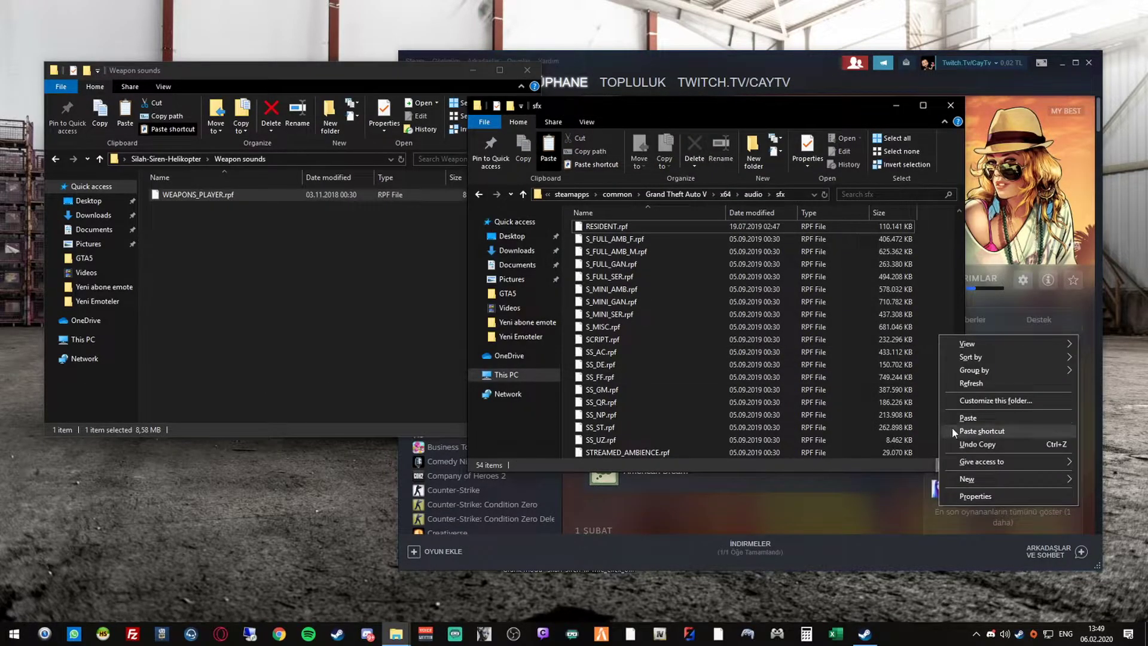
click(968, 417)
click(591, 232)
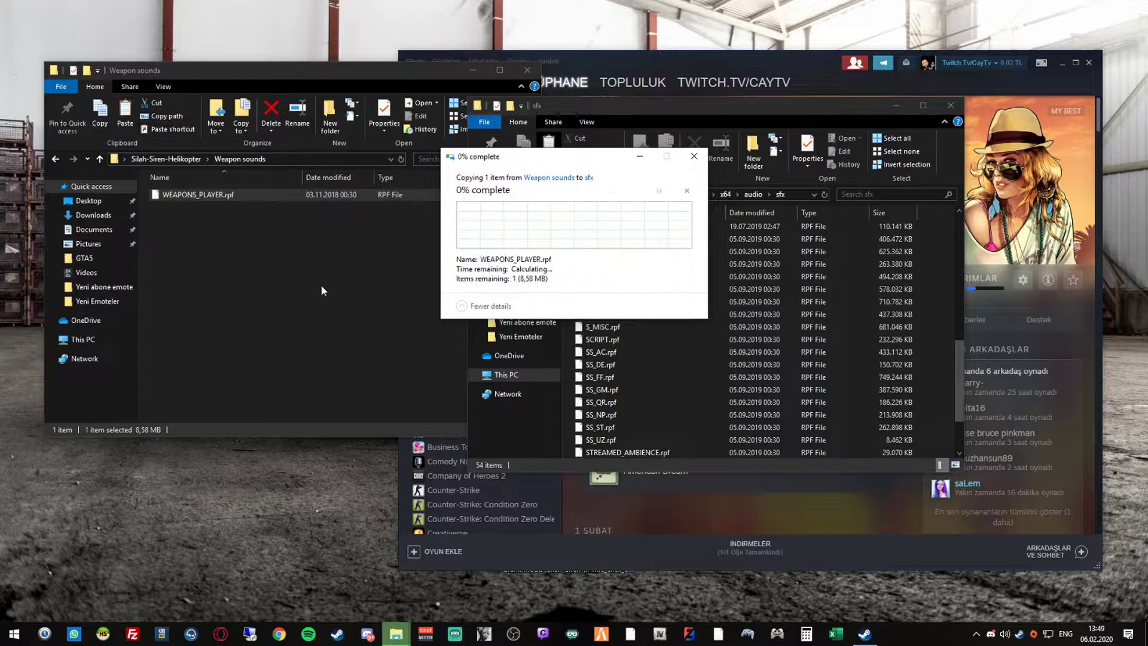
click(323, 296)
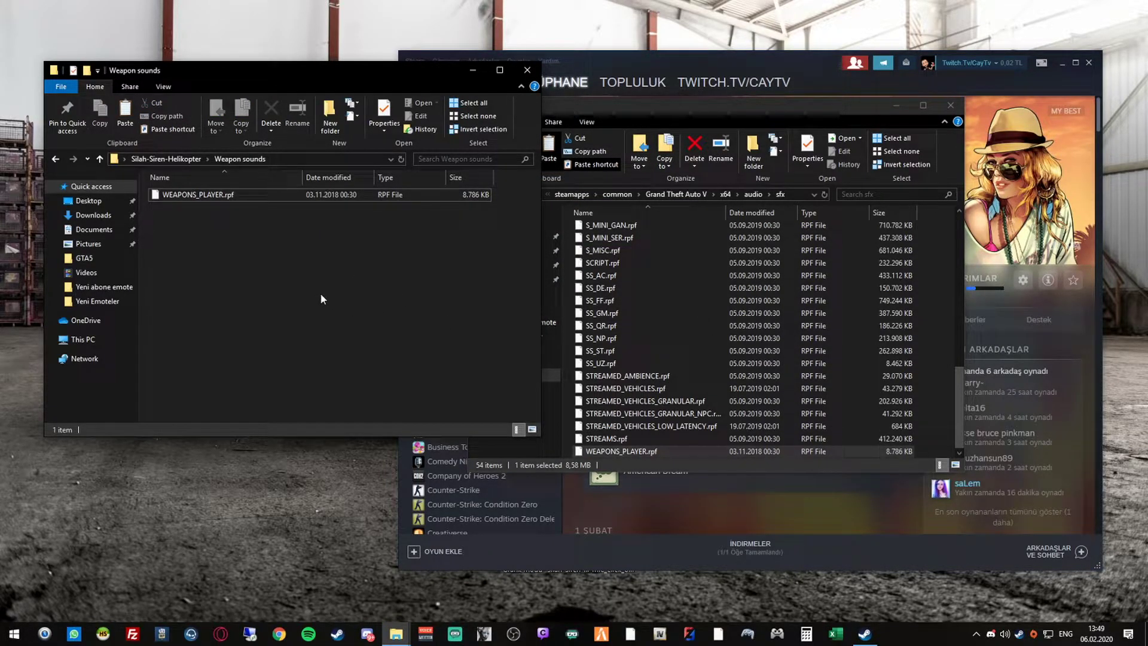
click(172, 159)
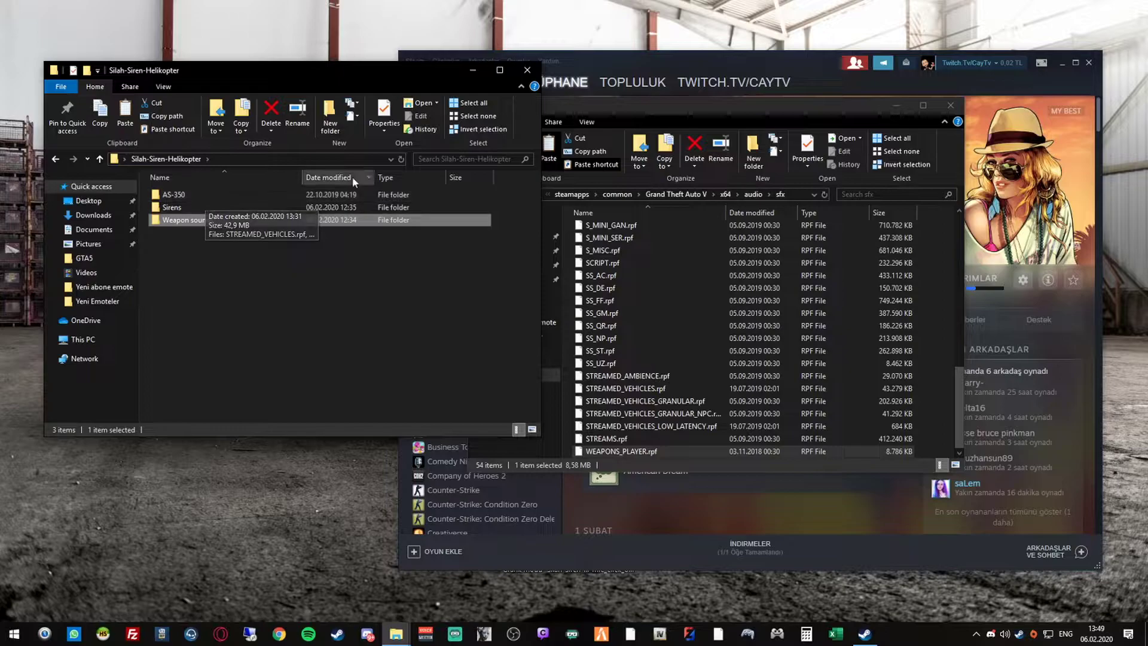
Close the sfx and Silah-Siren-Helikopter folder windows and minimize the Steam window.
drag(636, 107, 720, 123)
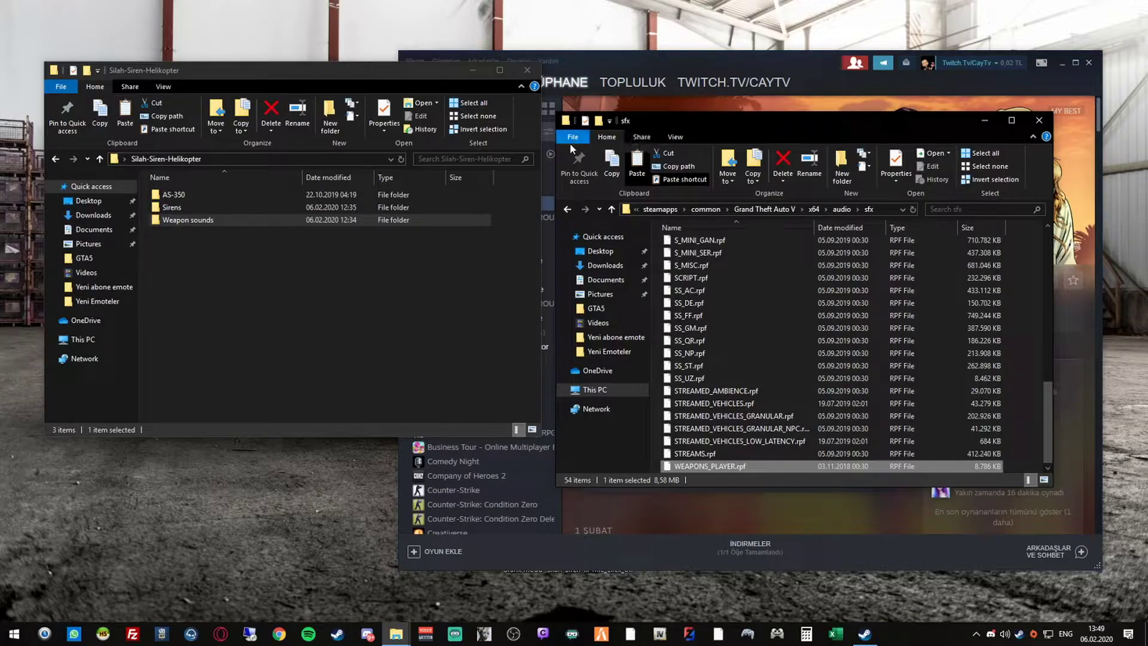
mouse_move(531, 77)
click(1039, 120)
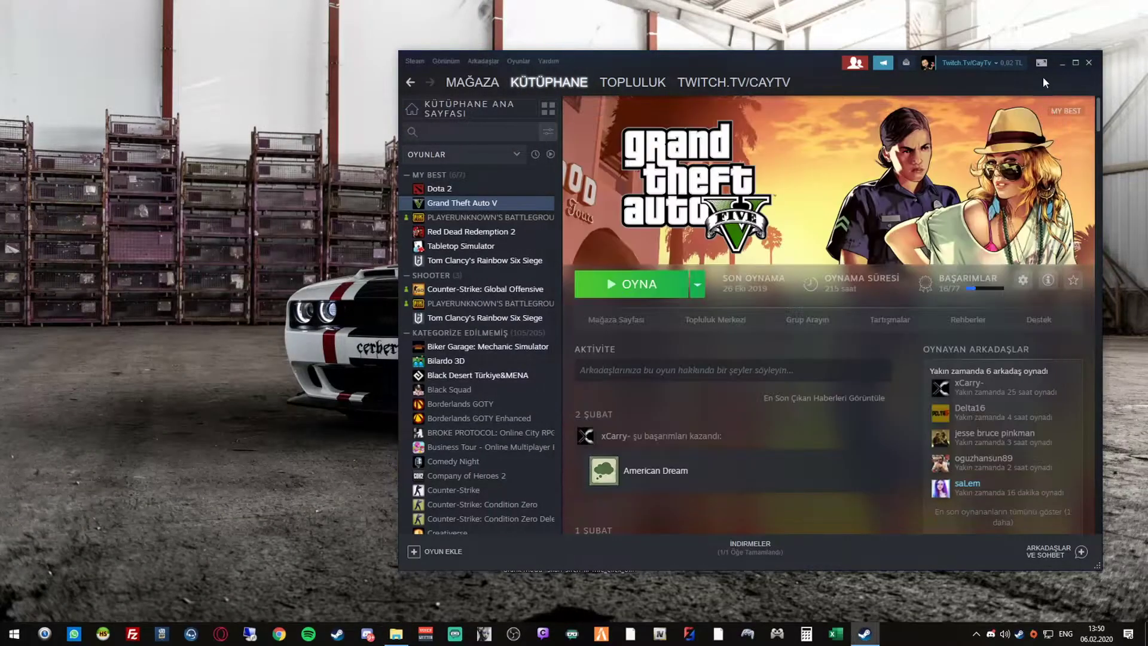
click(1061, 63)
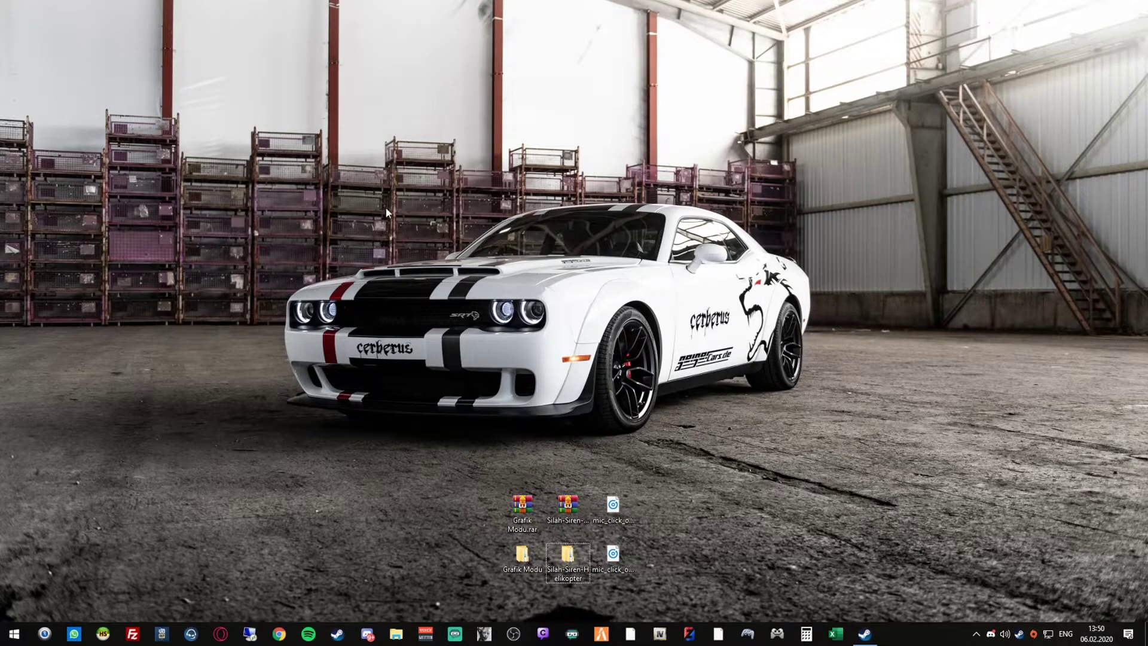
Play the desktop sound files mic_click_off and mic_click_on in Groove Music, closing the player after each one.
drag(684, 497, 694, 523)
drag(656, 494, 713, 498)
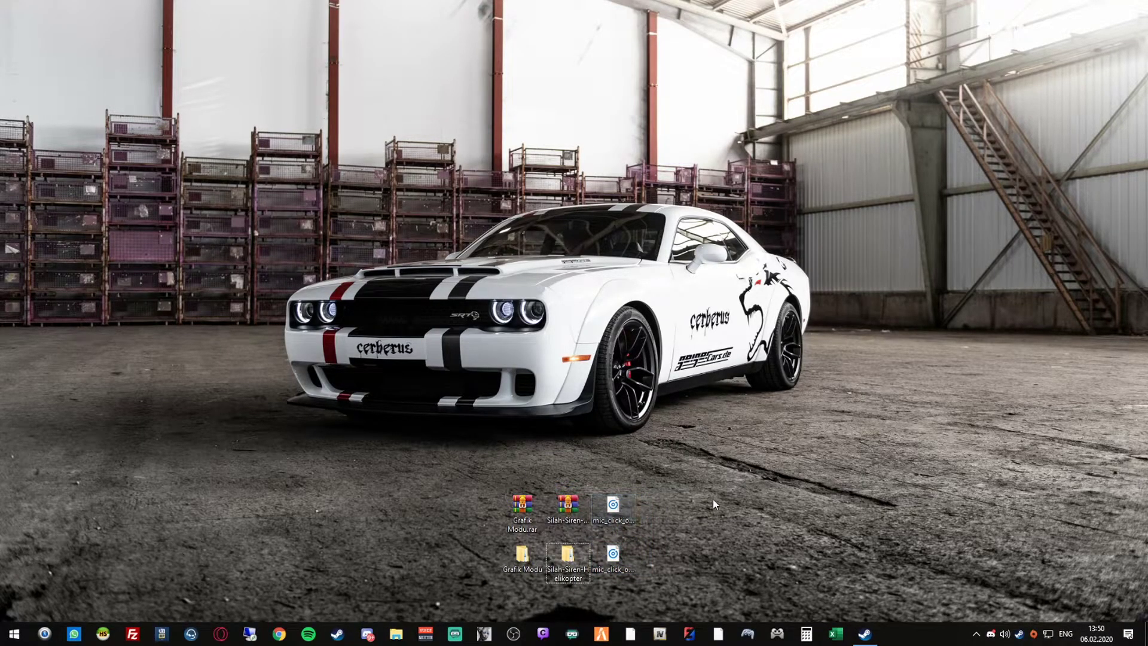
double_click(614, 504)
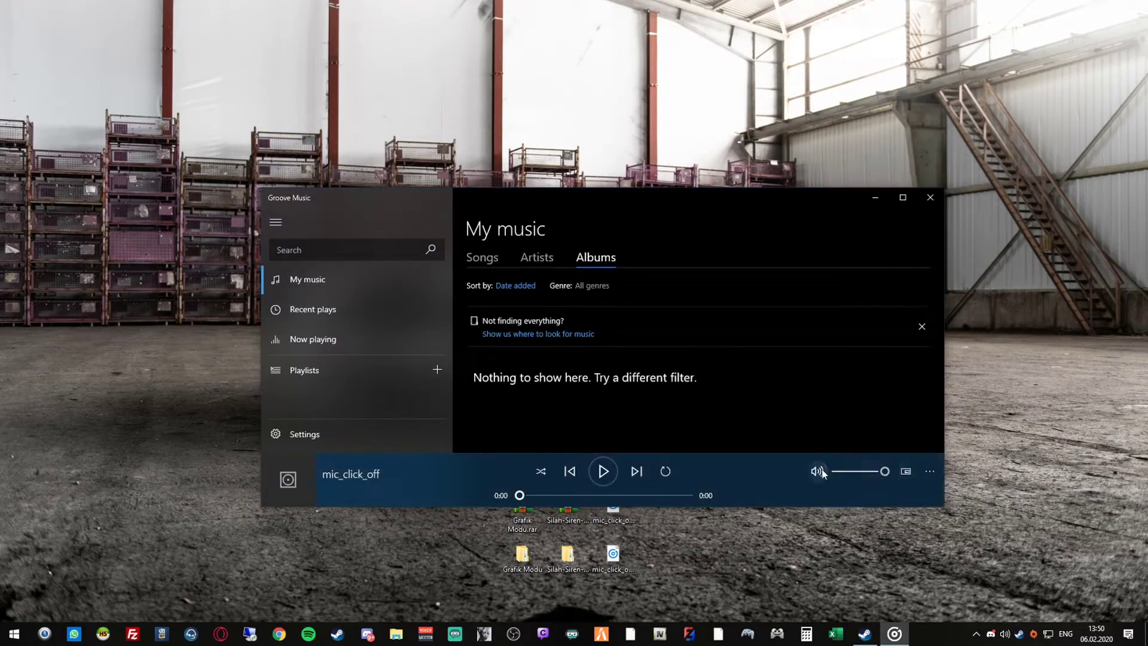
click(604, 472)
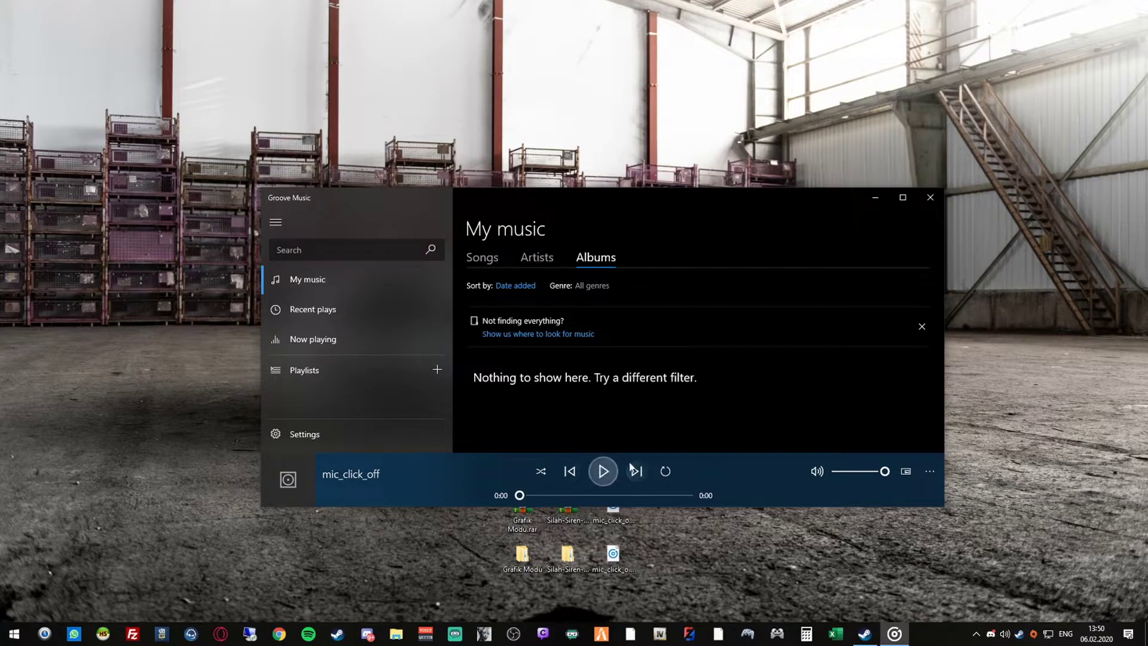
click(930, 199)
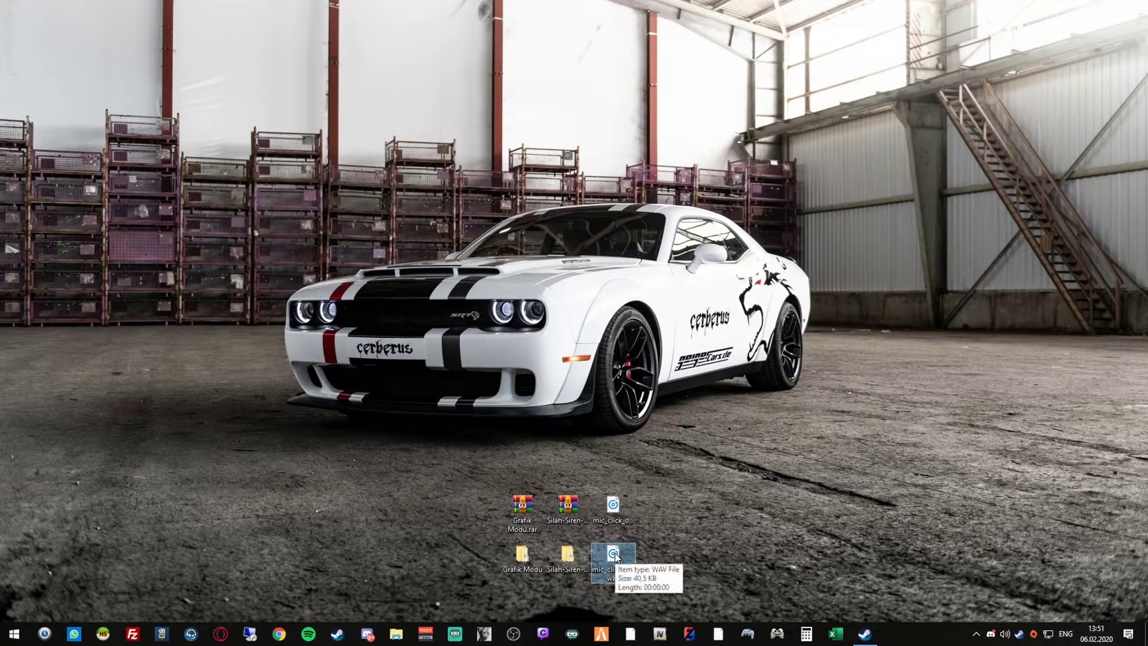
double_click(617, 555)
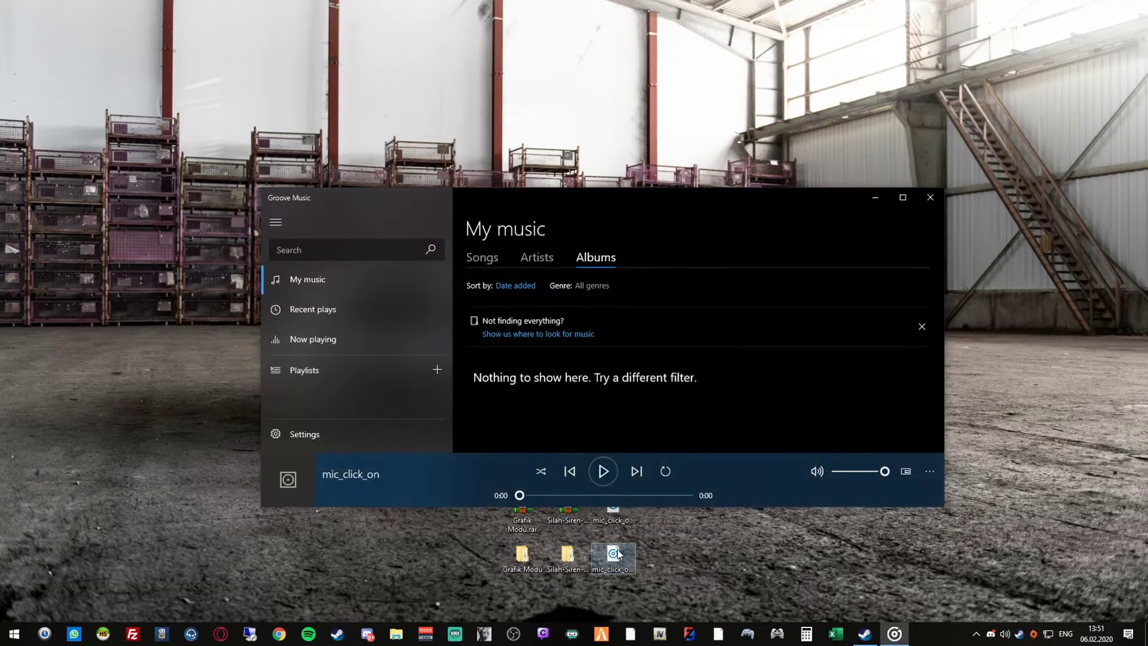
click(605, 471)
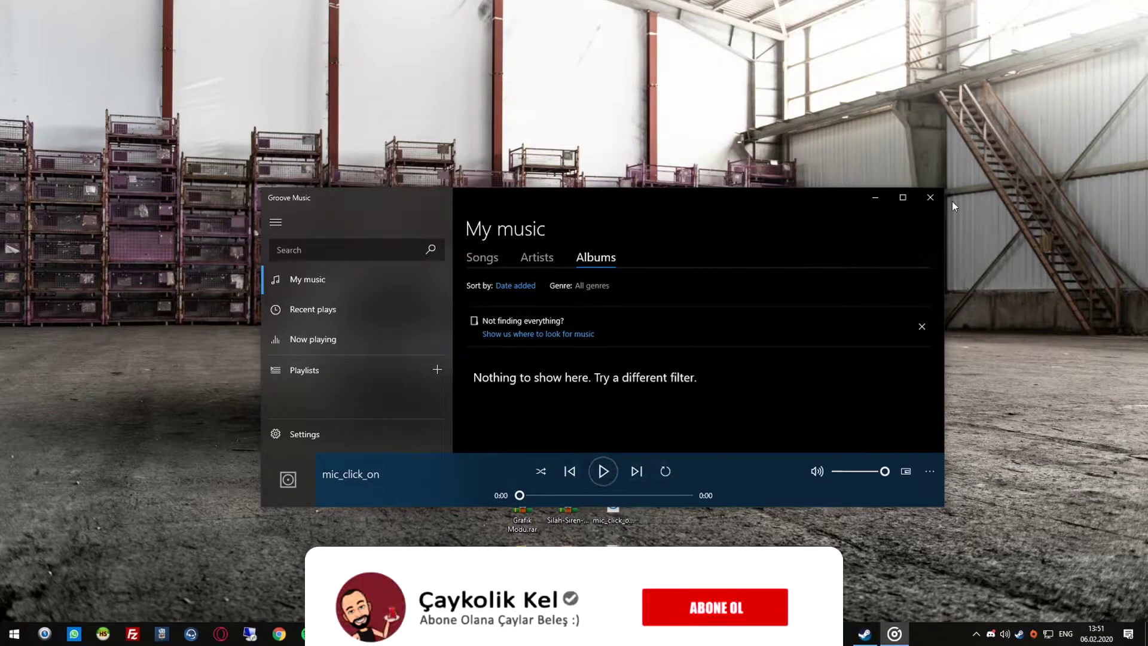
click(935, 193)
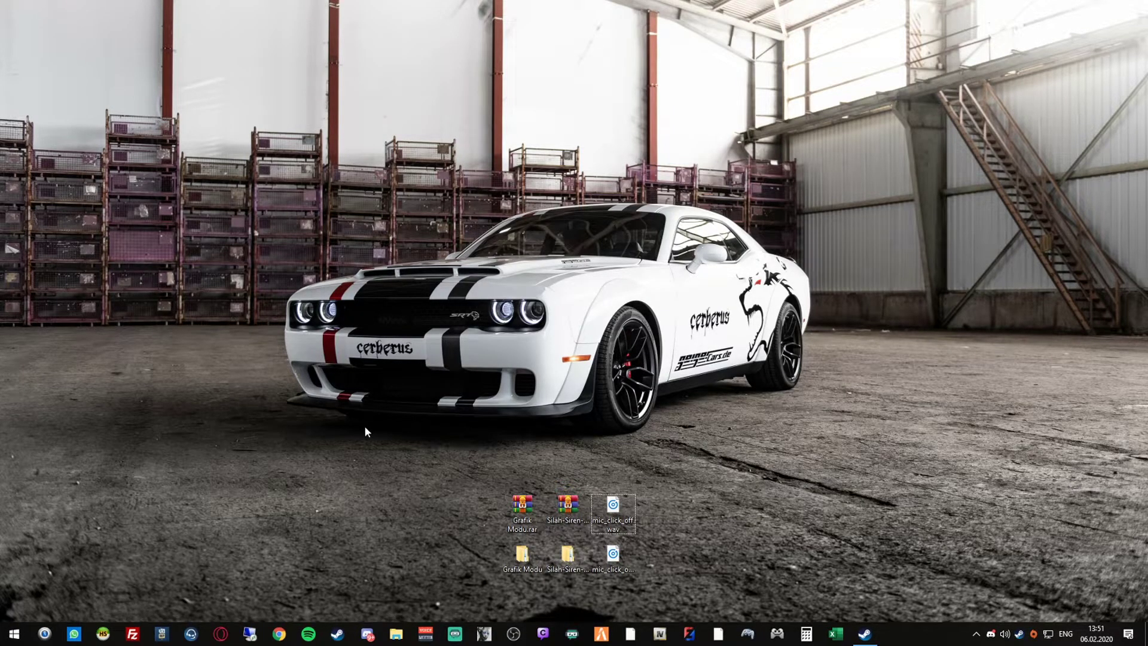
Run %AppData% to open the Roaming folder, and widen its window.
key(super+r)
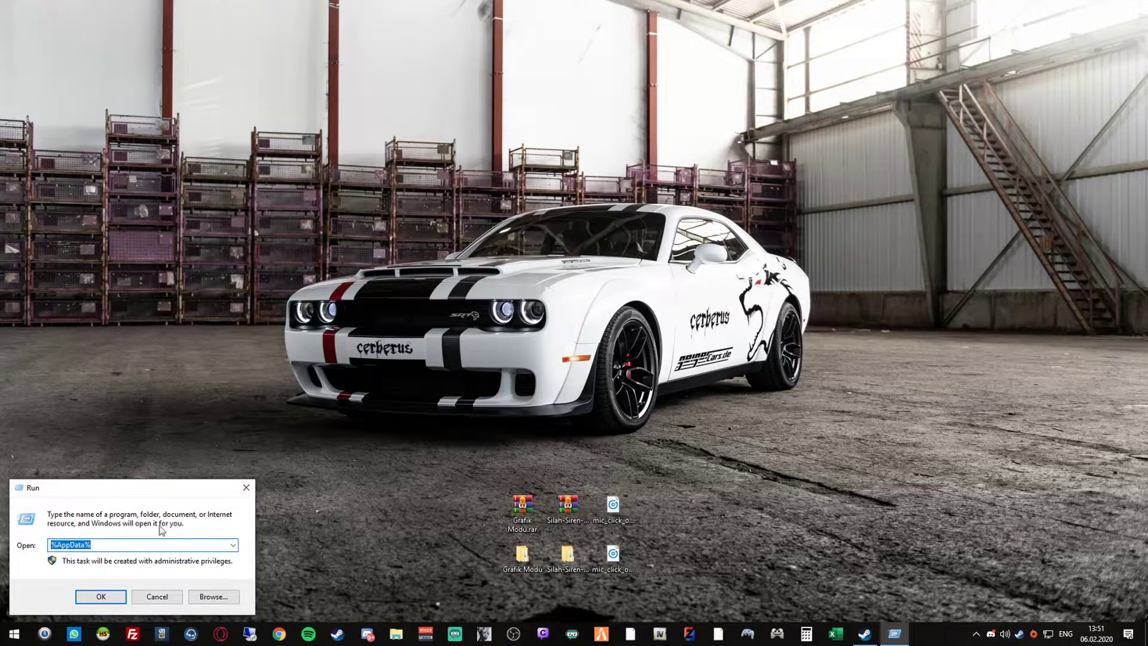
click(115, 544)
click(101, 596)
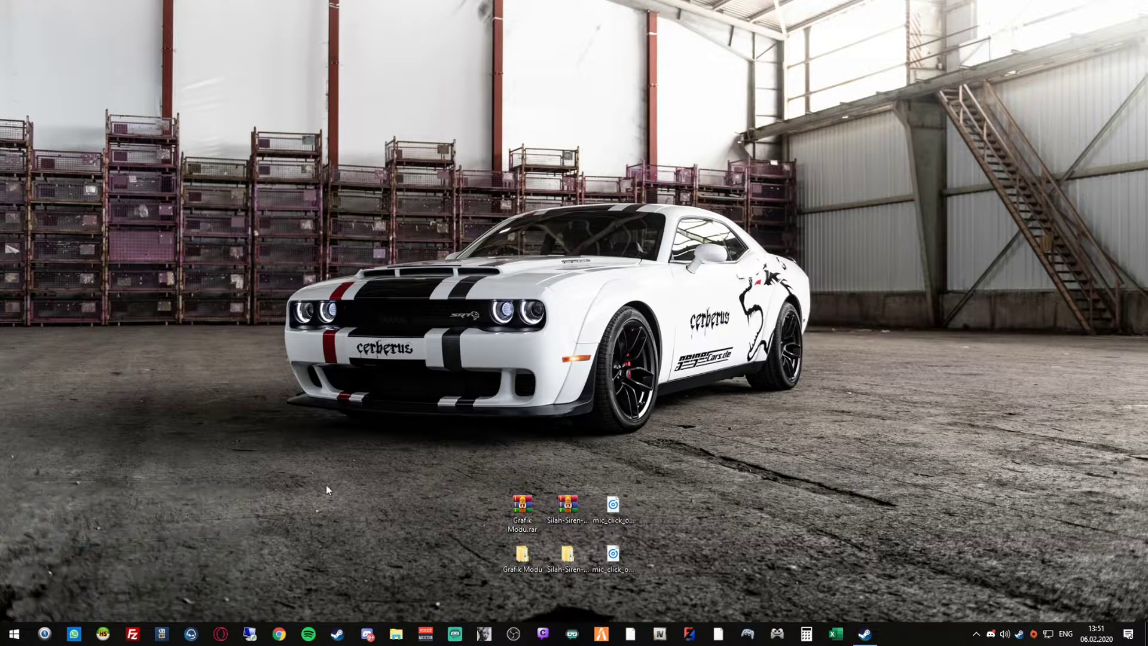
drag(765, 120, 590, 92)
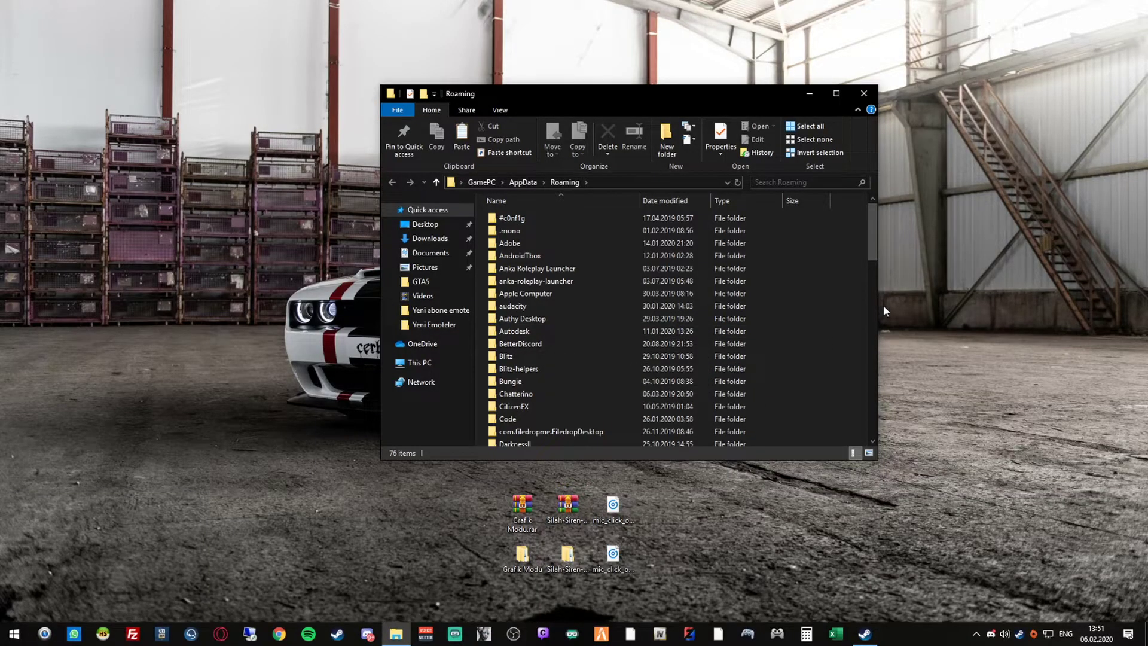
drag(882, 306, 956, 306)
Open the tokovoip folder inside the plugins folder of TS3Client.
scroll(573, 329, down, 9)
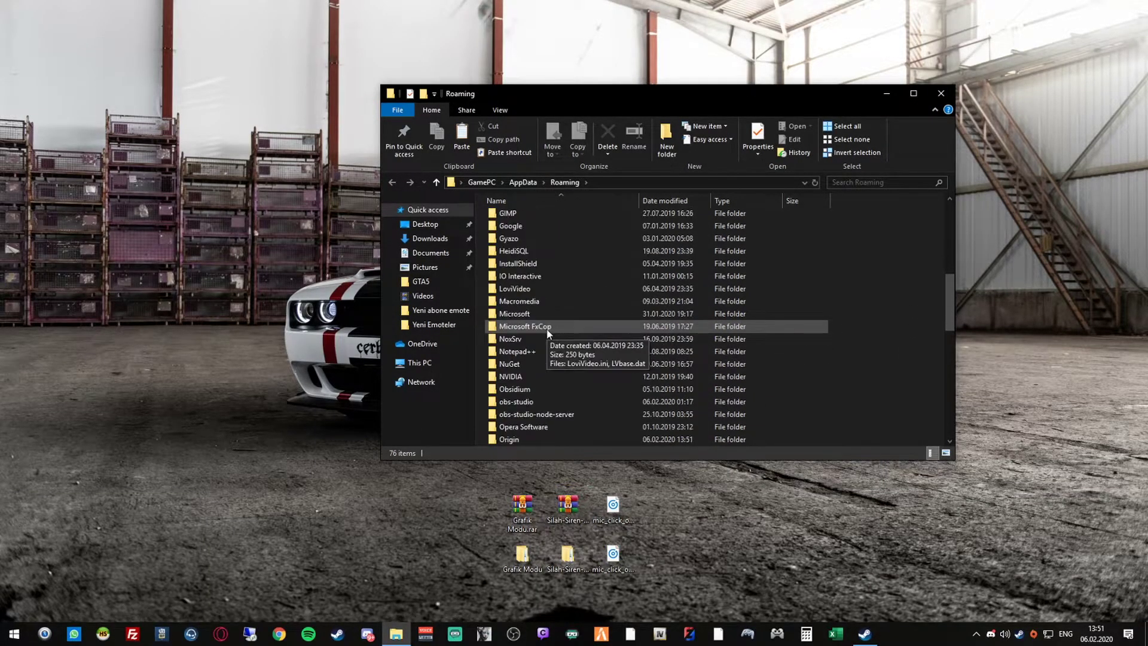
scroll(543, 359, down, 6)
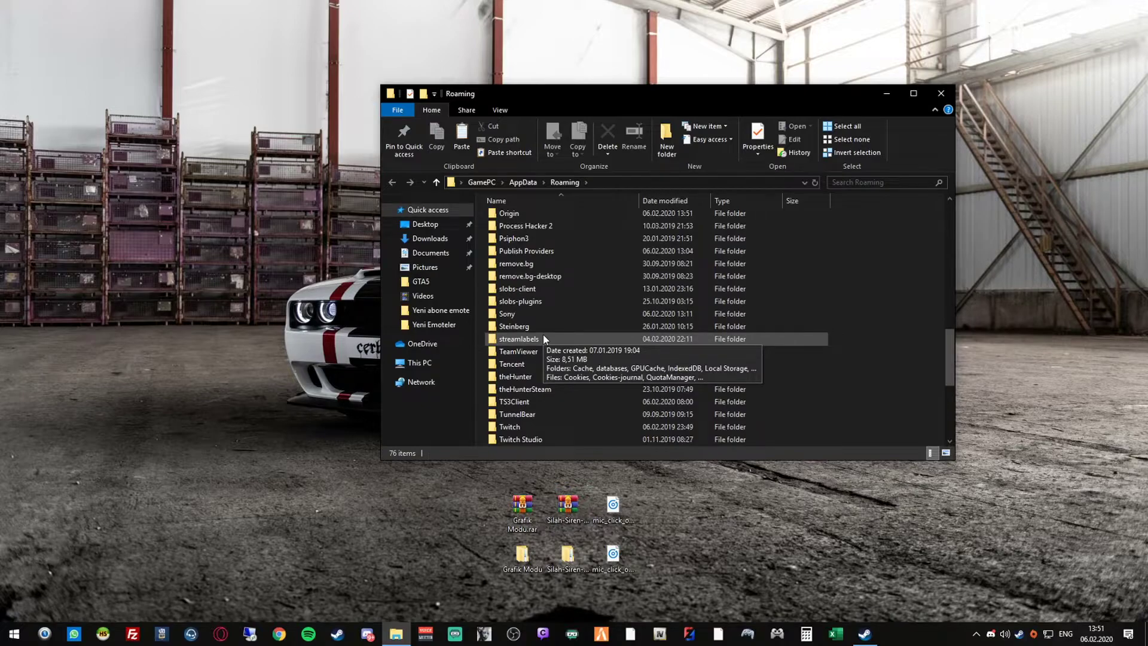
double_click(544, 402)
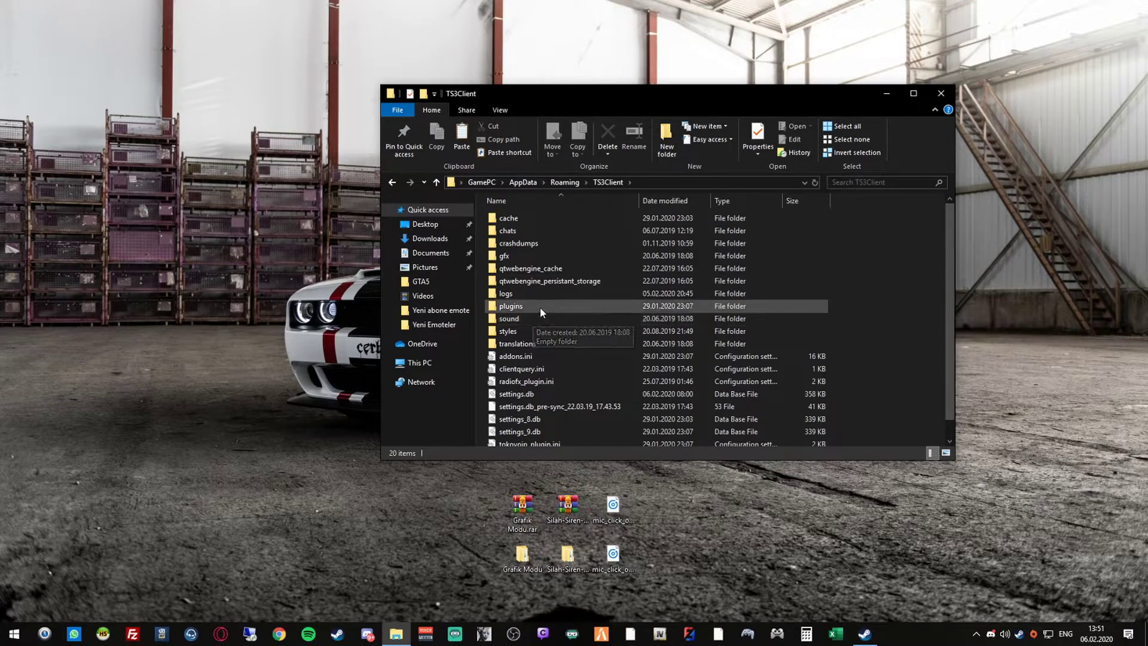
double_click(539, 306)
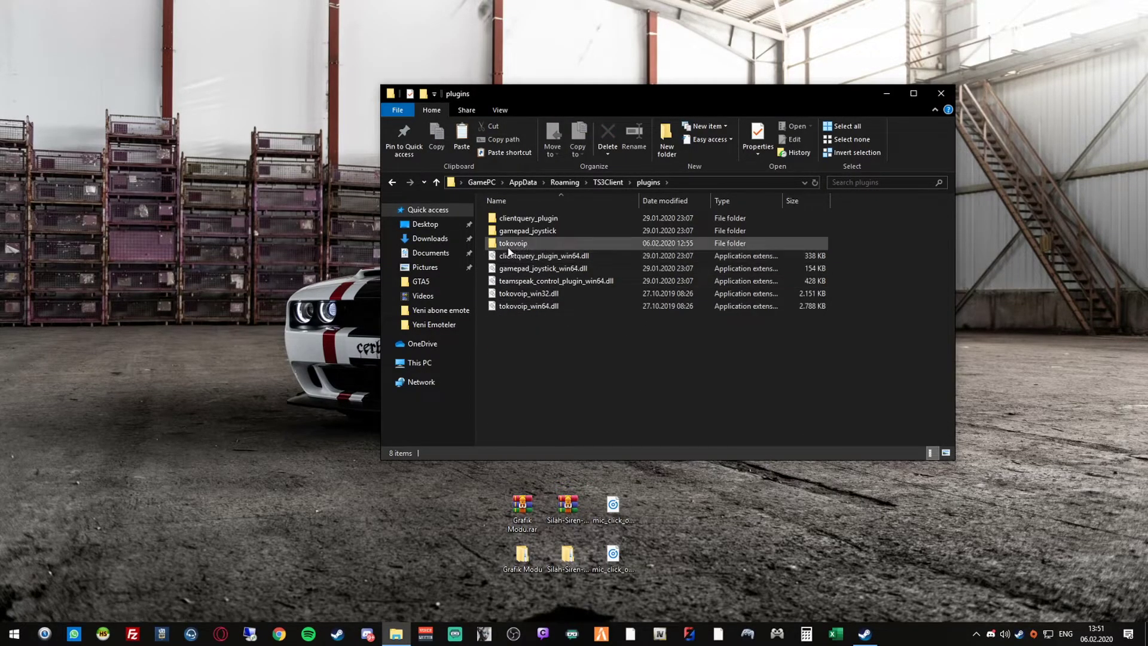
double_click(542, 242)
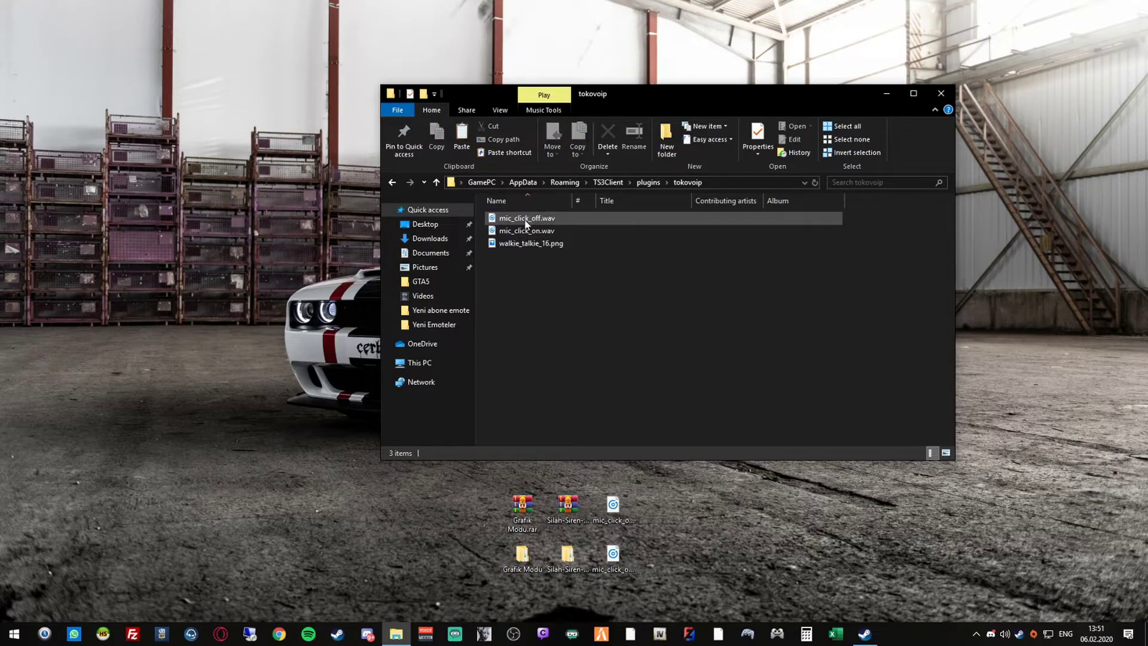
Copy mic_click_off.wav and mic_click_on.wav from the desktop into the tokovoip folder, replacing the existing files, and close the folder.
drag(647, 95, 538, 45)
click(613, 508)
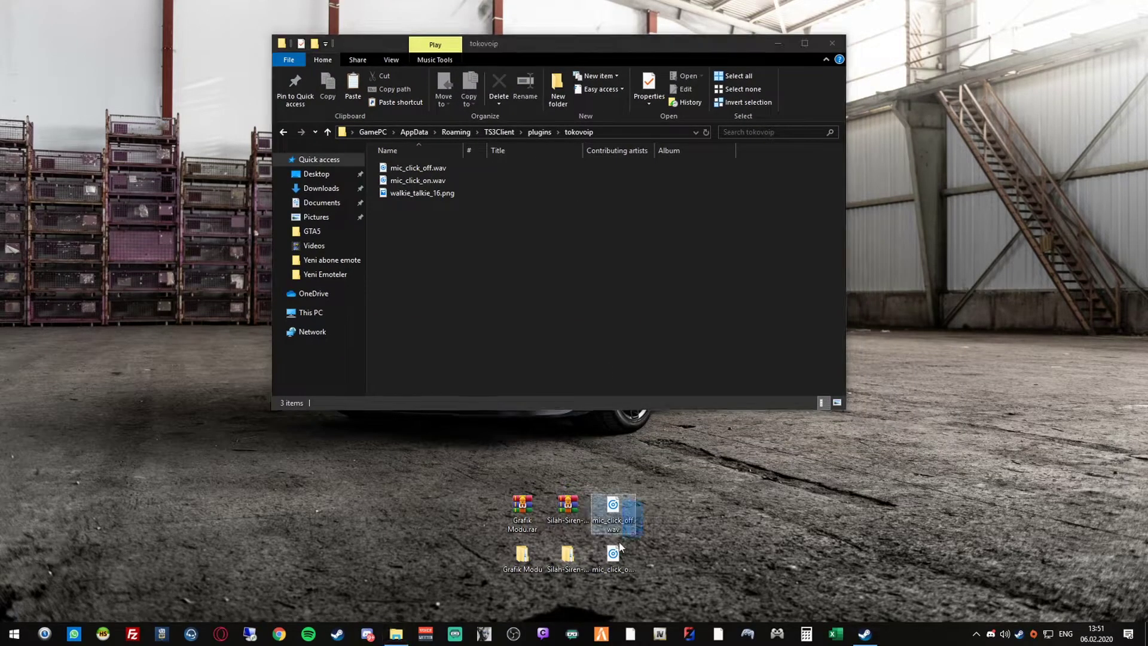
ctrl+click(613, 558)
right_click(615, 502)
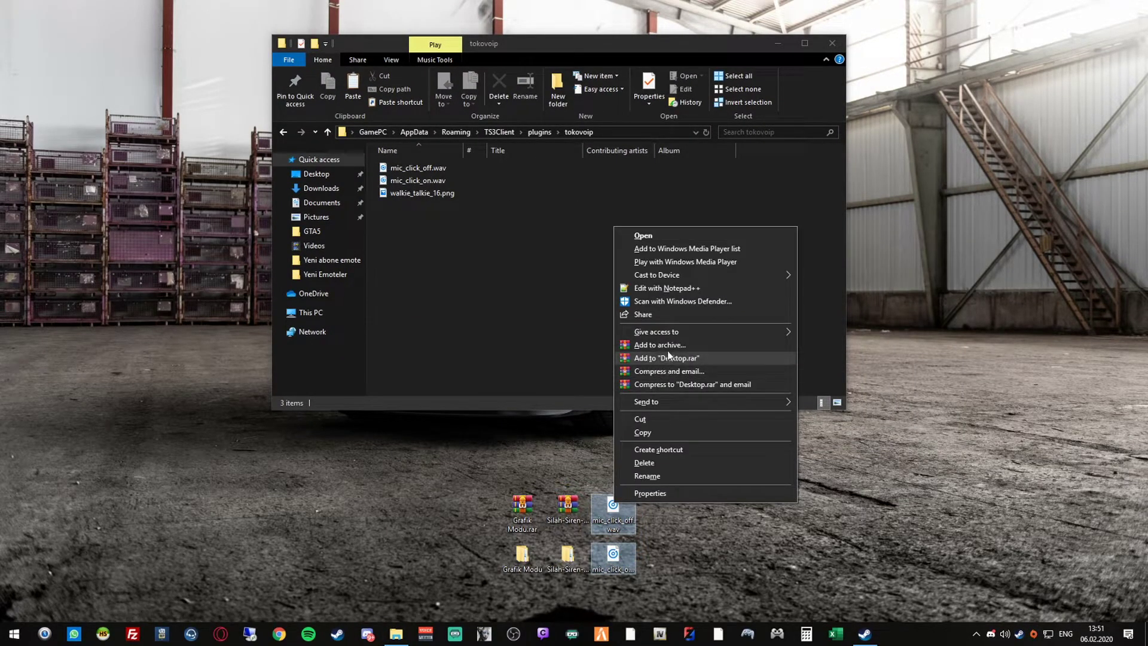
click(664, 430)
right_click(513, 281)
click(552, 363)
click(541, 227)
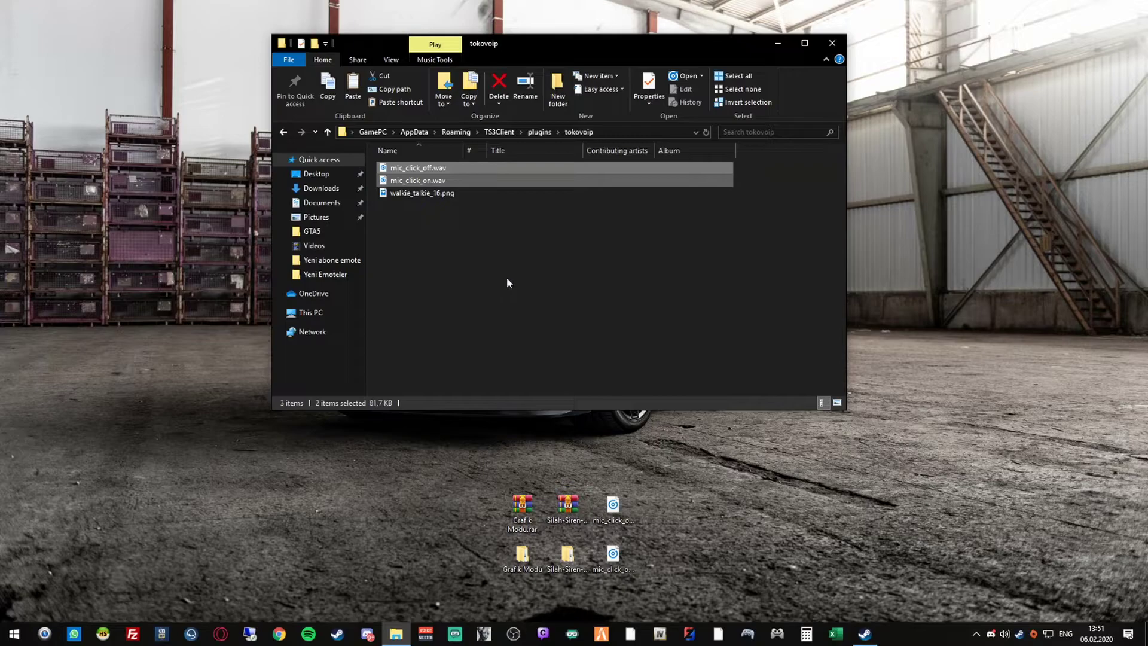
click(508, 279)
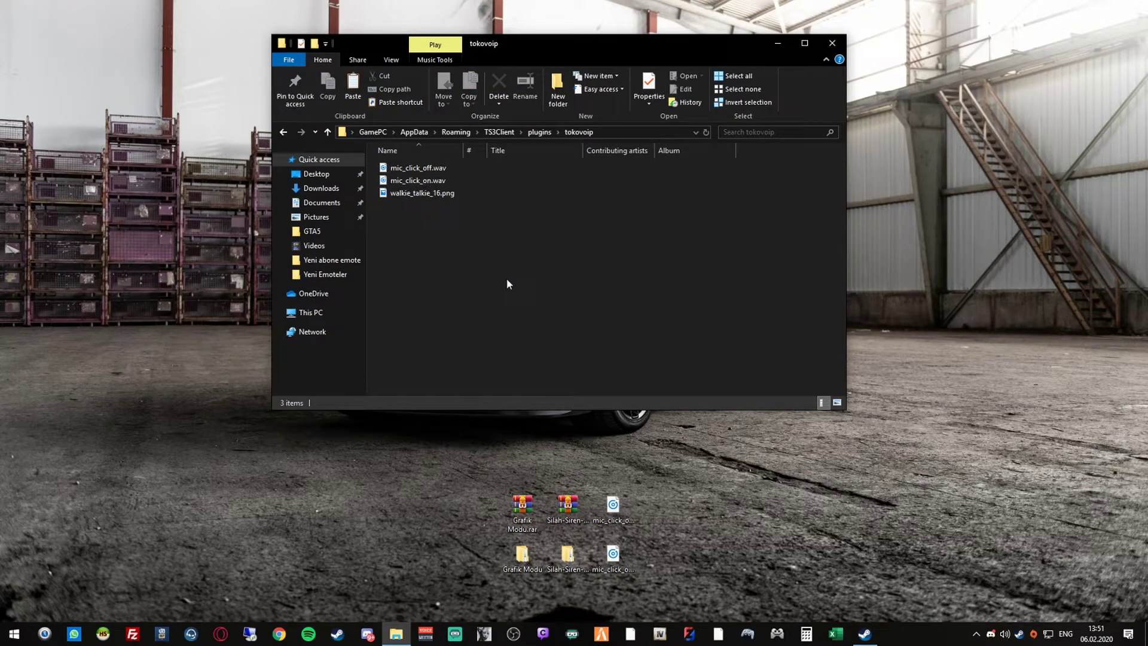
click(832, 44)
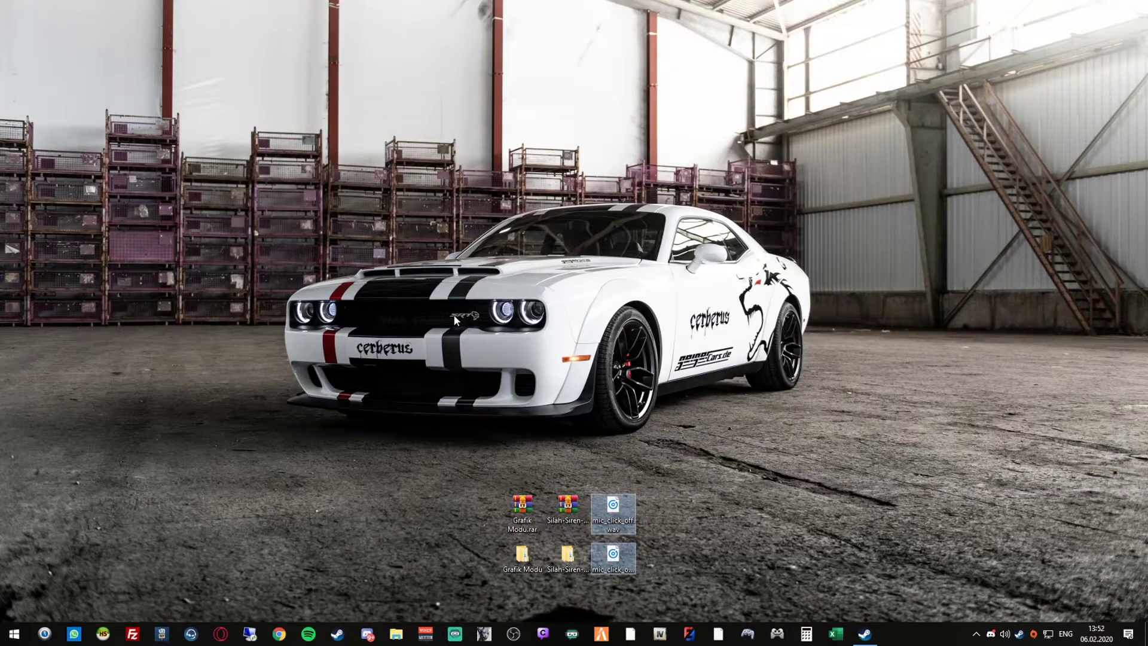
click(454, 317)
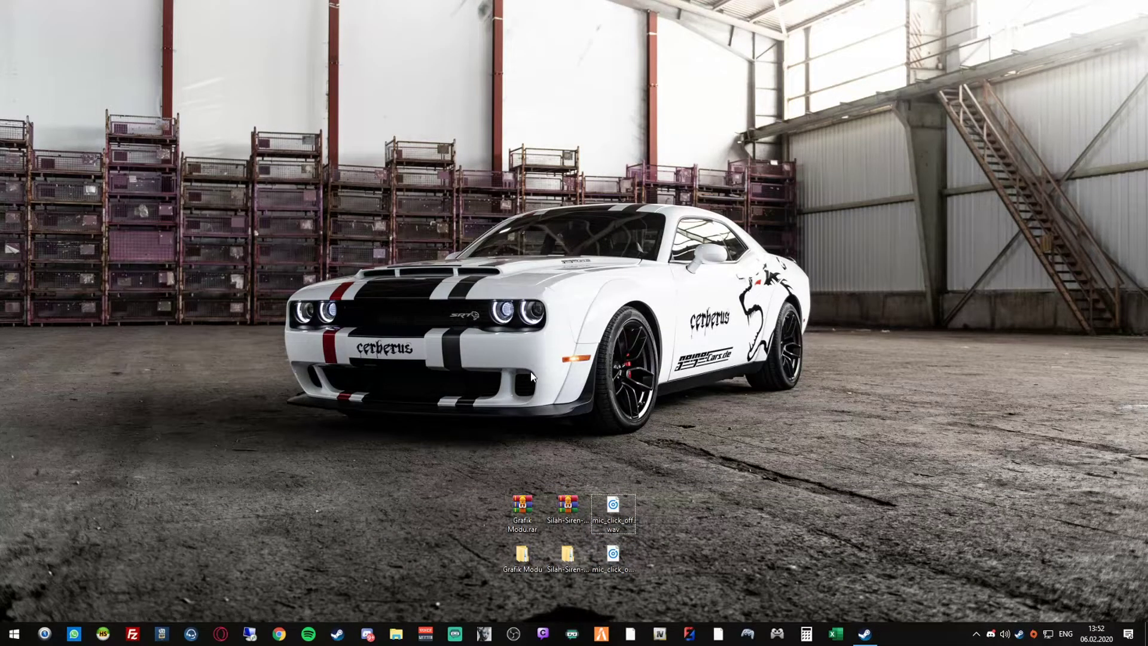